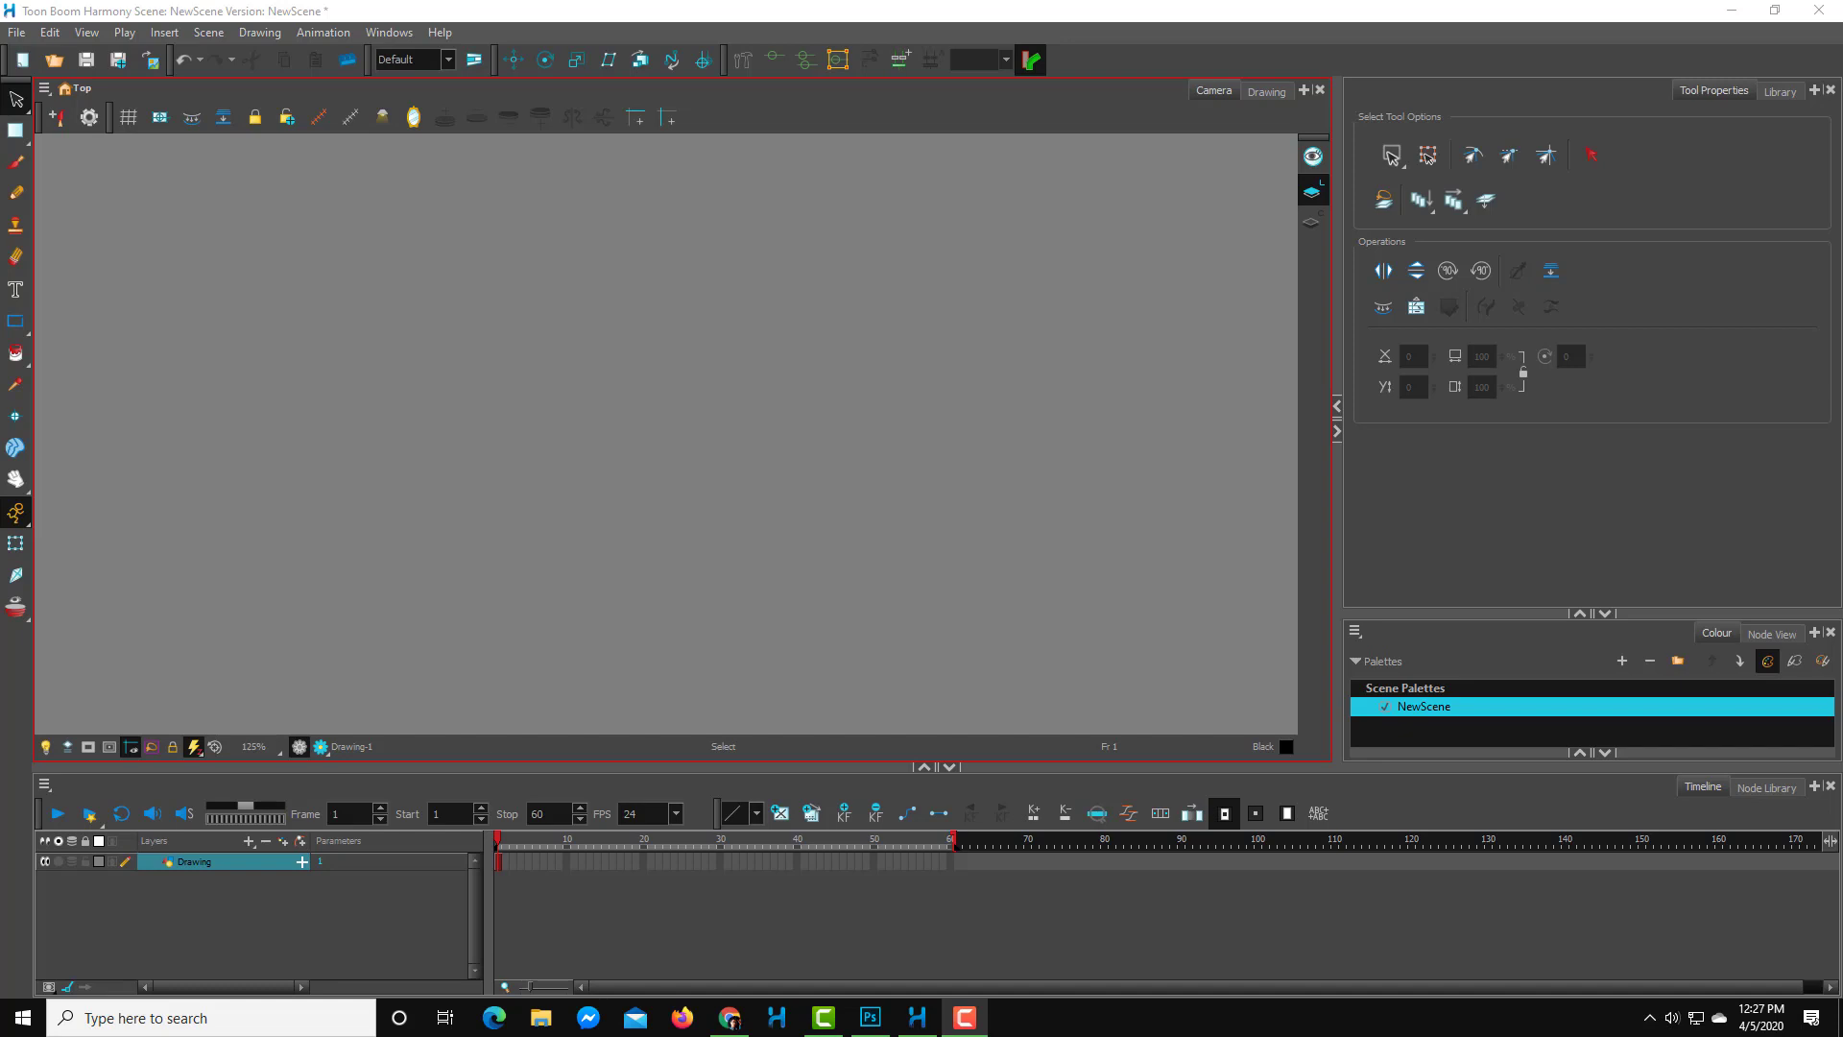
# - Draw a thick curved Pencil 3 stroke at maximum size 93.6 on the canvas's left
pyautogui.click(717, 393)
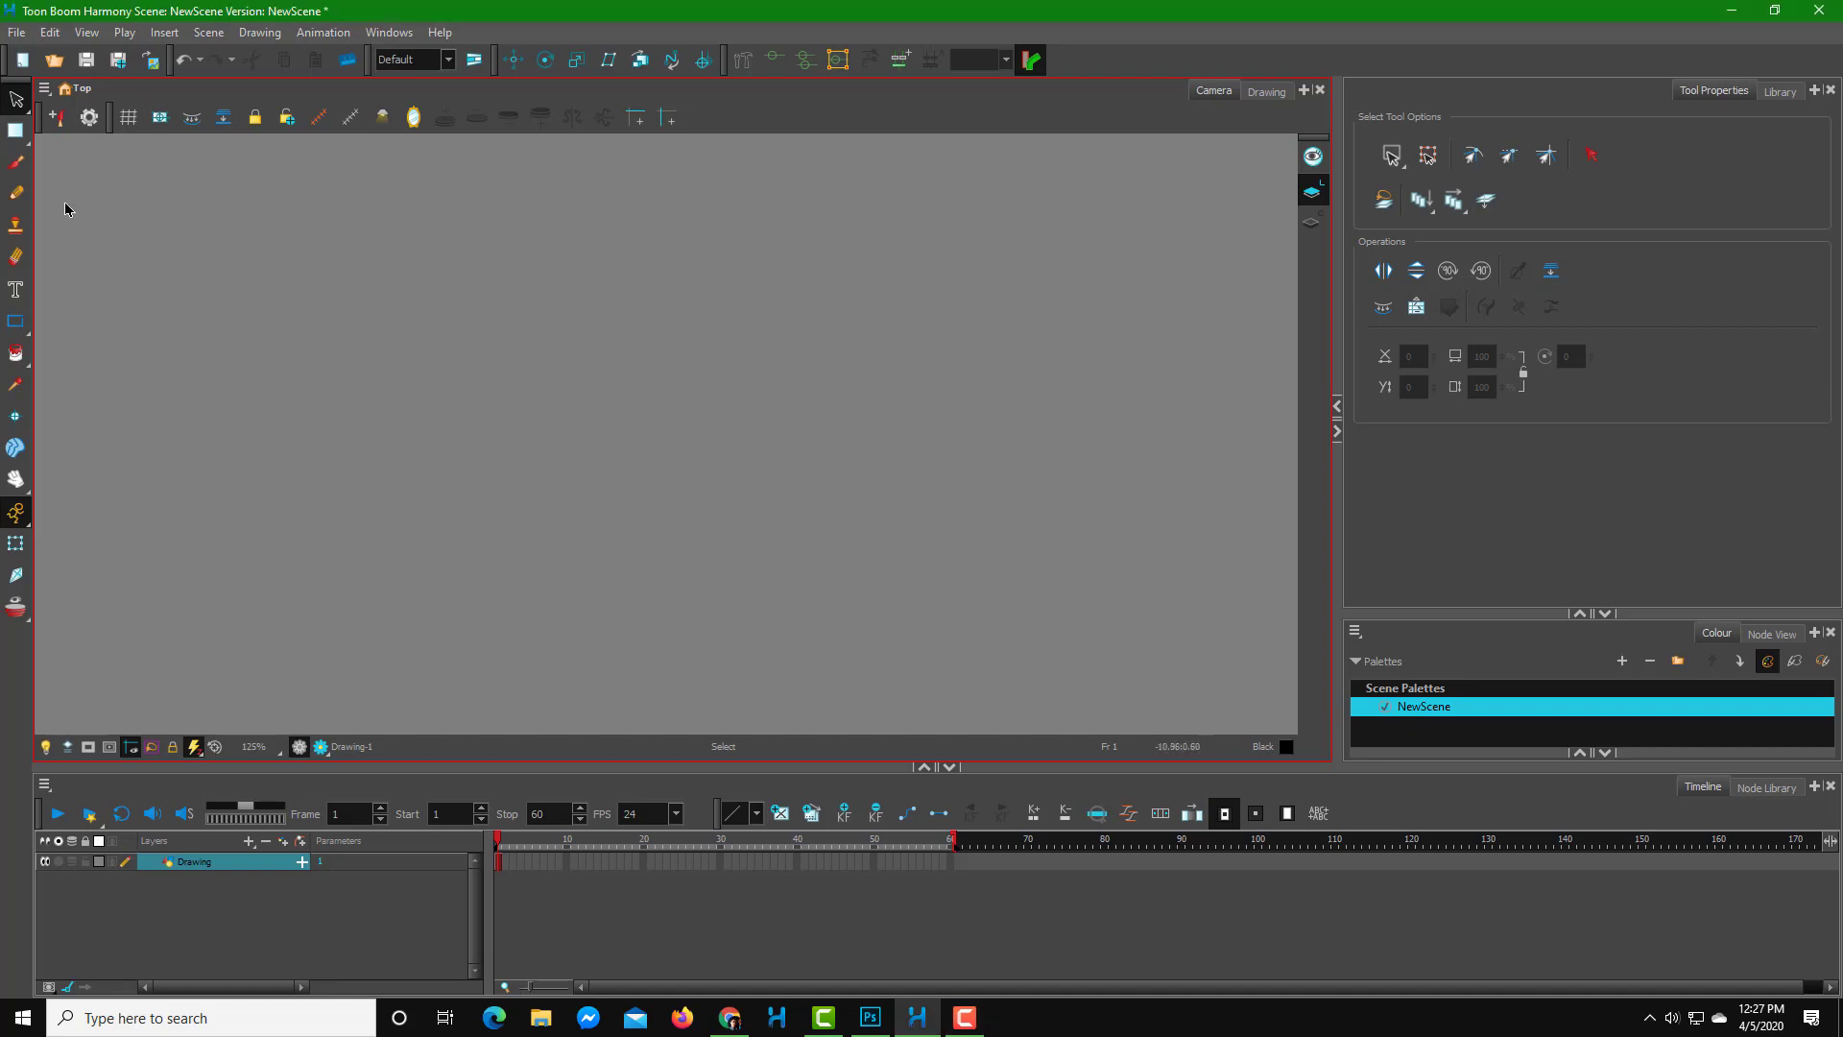
pyautogui.click(16, 195)
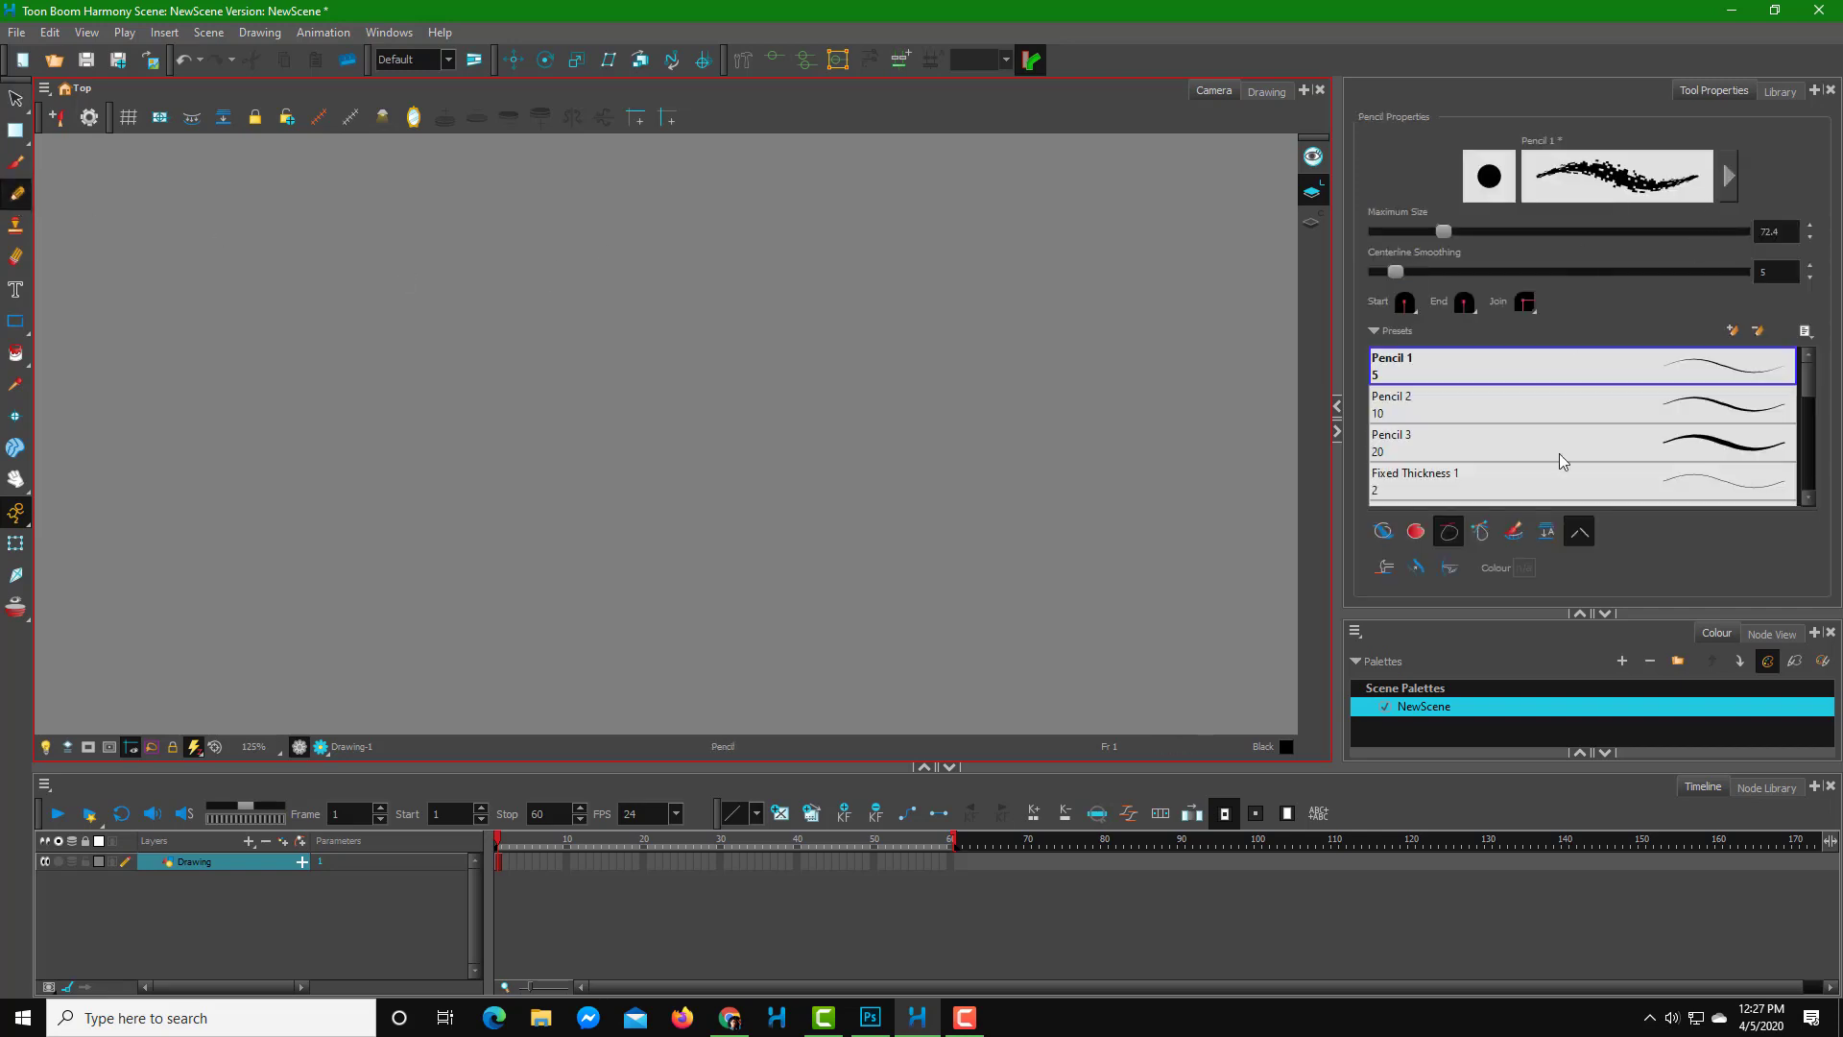
pyautogui.click(1699, 445)
pyautogui.moveTo(1405, 238); pyautogui.dragTo(1471, 237)
pyautogui.moveTo(410, 251)
pyautogui.mouseDown()
pyautogui.moveTo(292, 399)
pyautogui.moveTo(517, 585)
pyautogui.mouseUp()
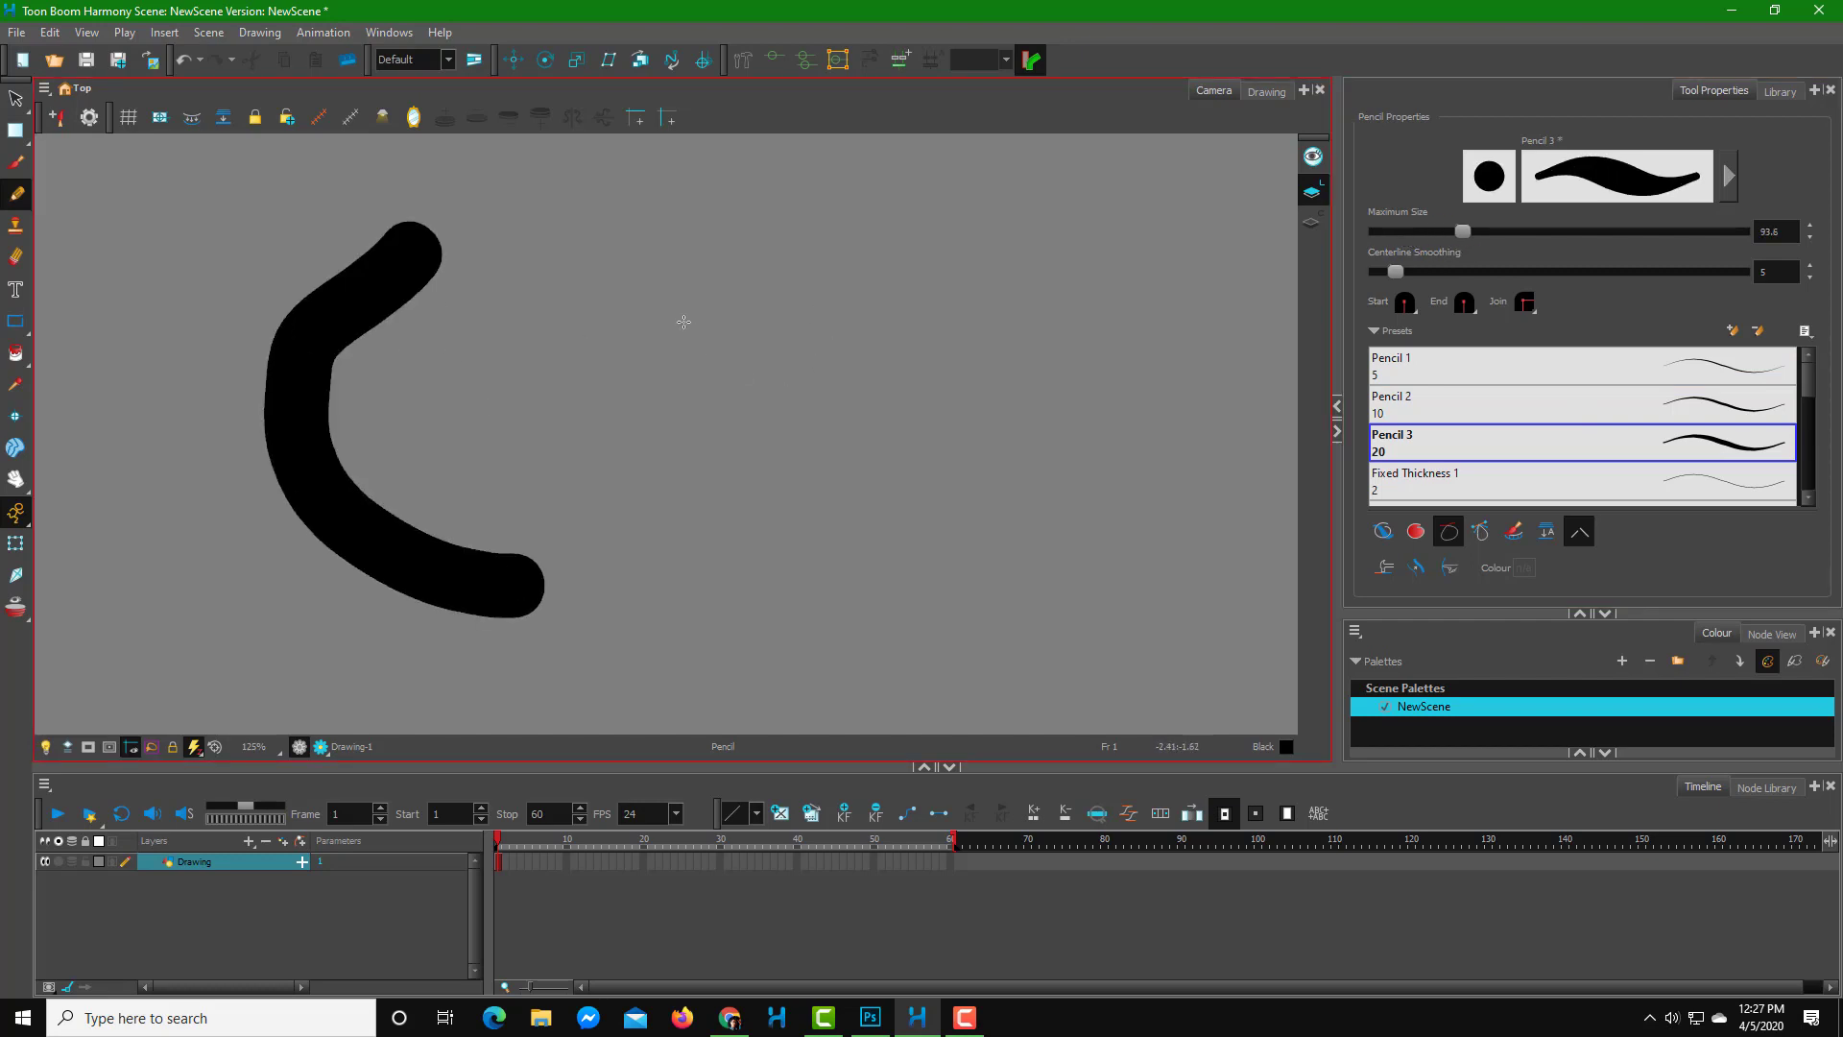
pyautogui.click(1728, 176)
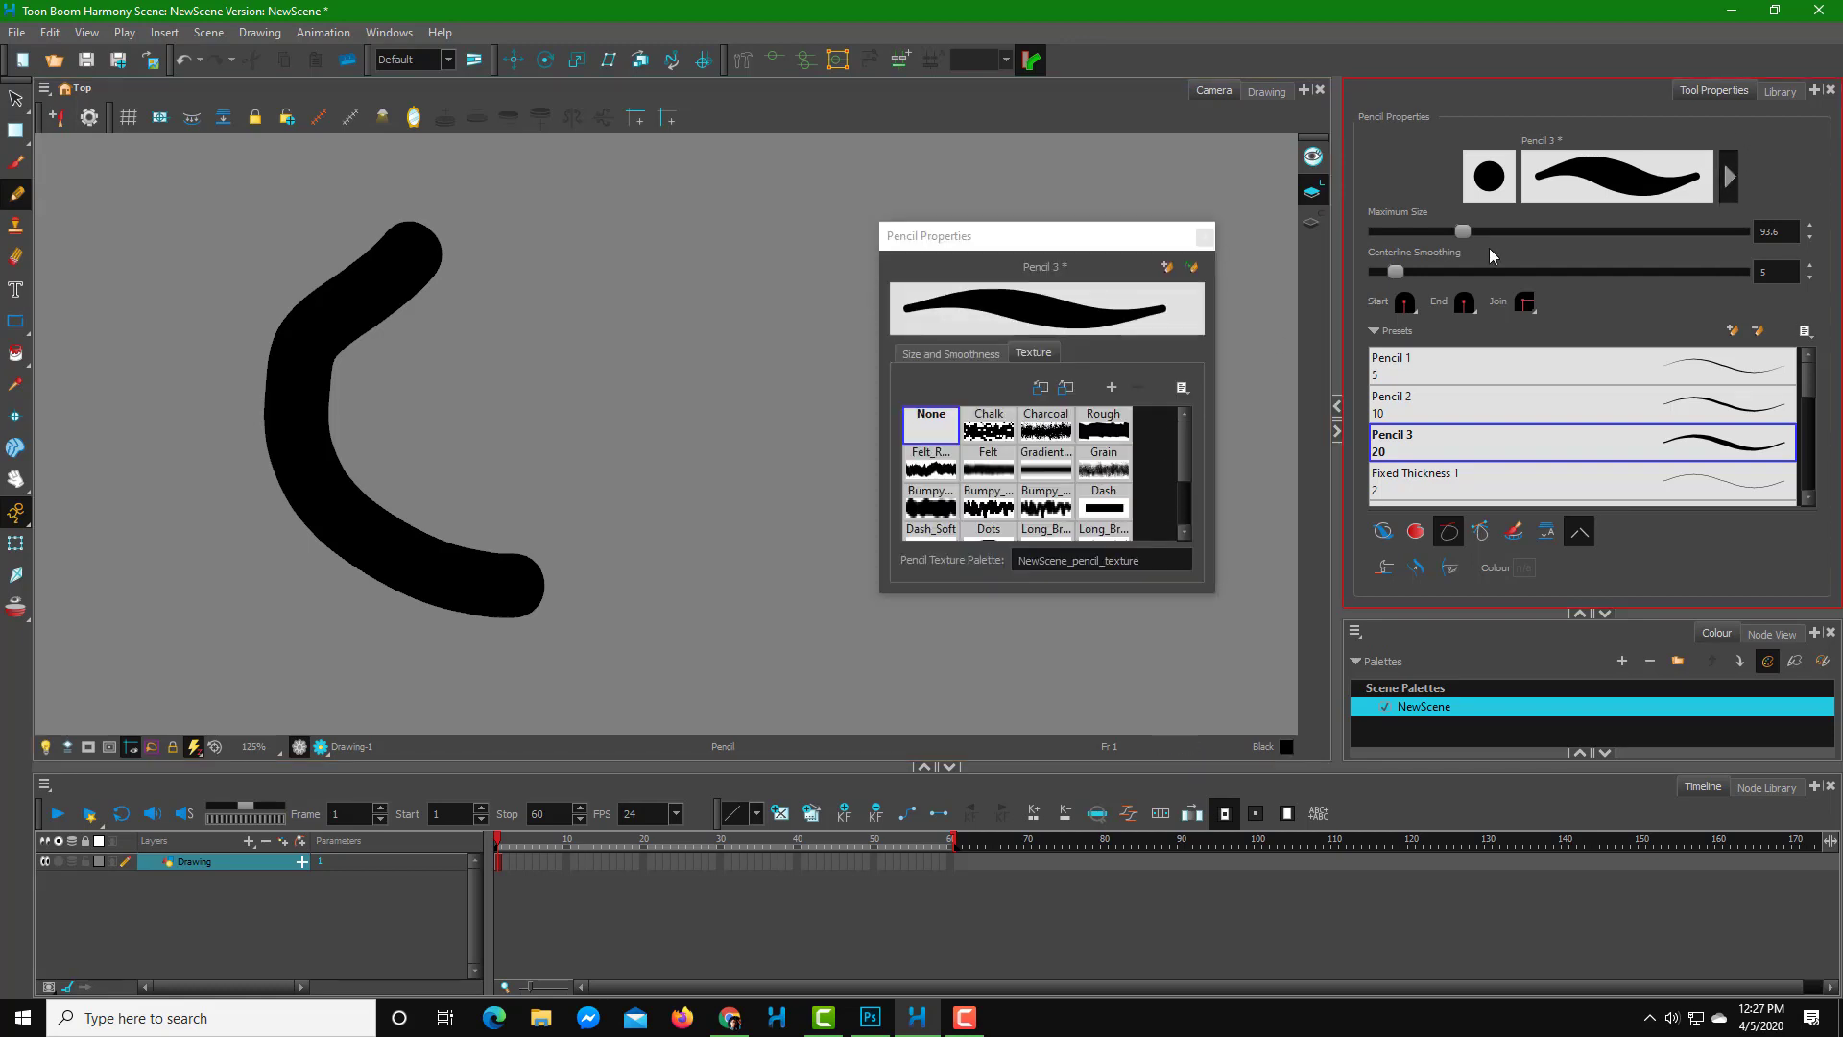
# - Apply the Spots pencil texture and draw a spotted stroke right of the solid one
pyautogui.click(951, 355)
pyautogui.click(1034, 352)
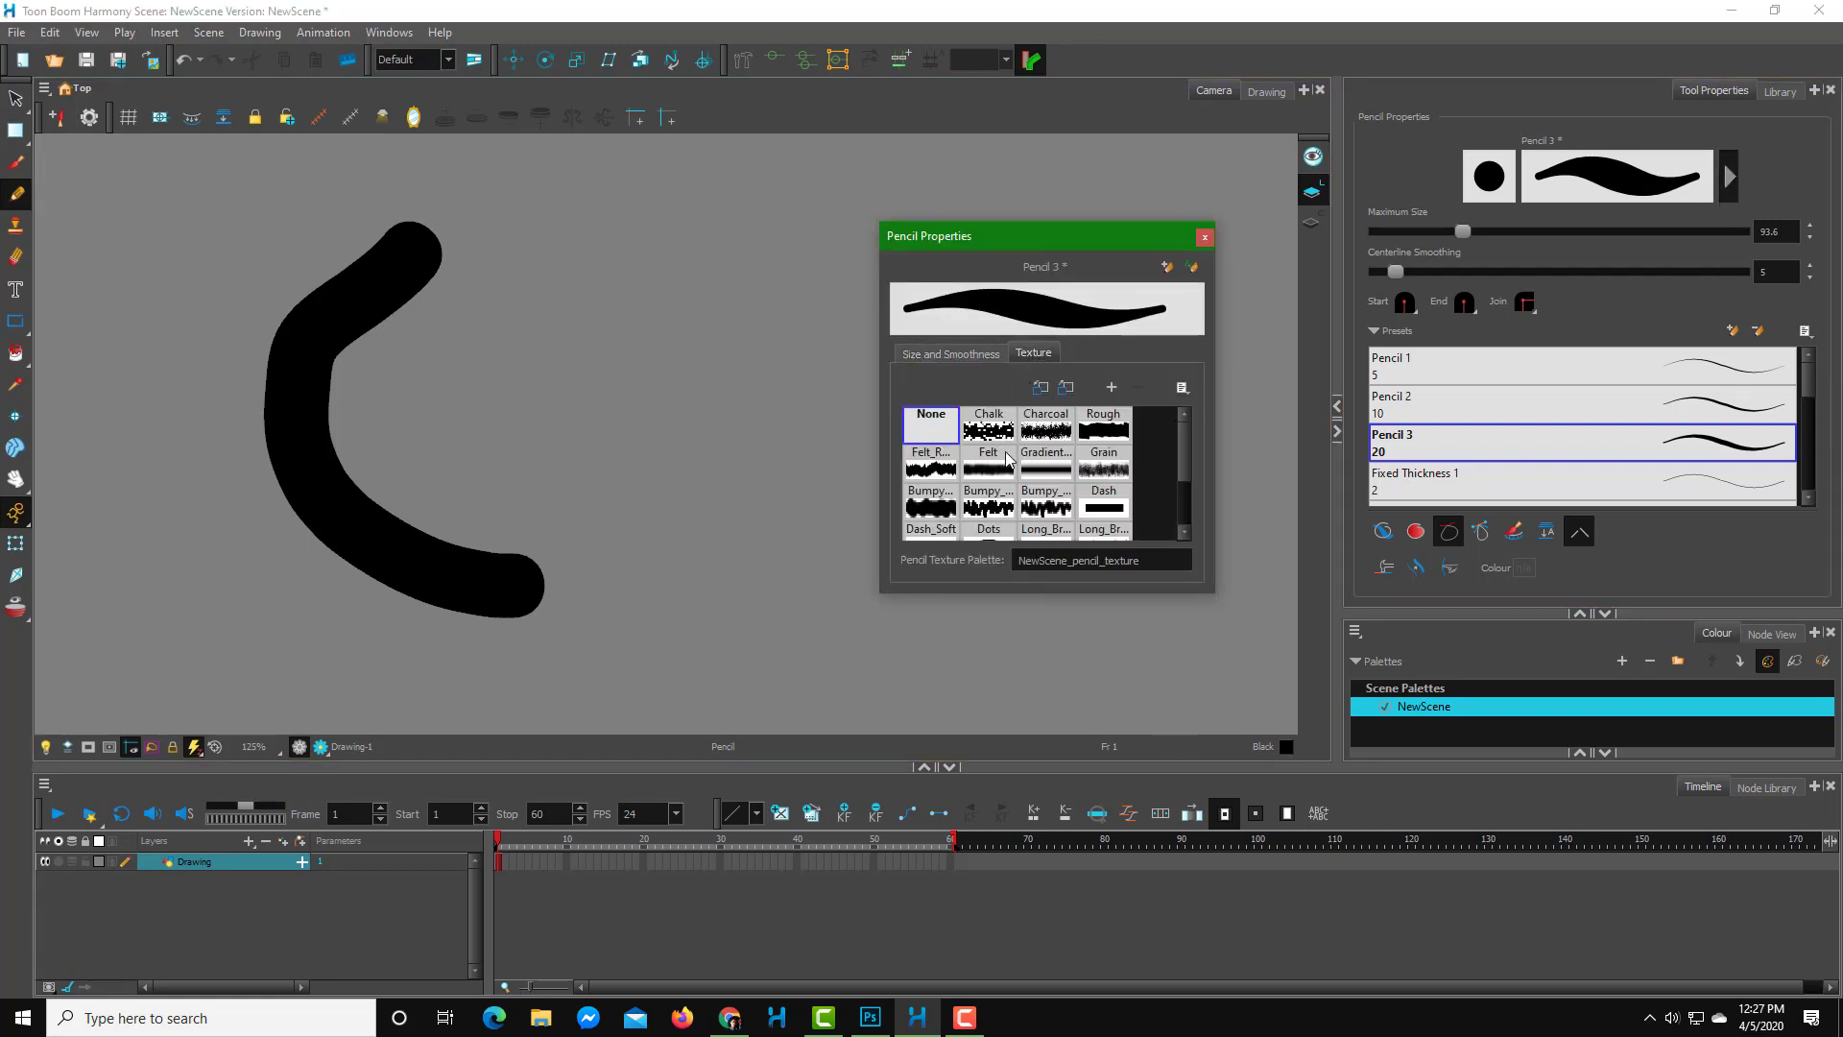
pyautogui.scroll(-2, 1054, 480)
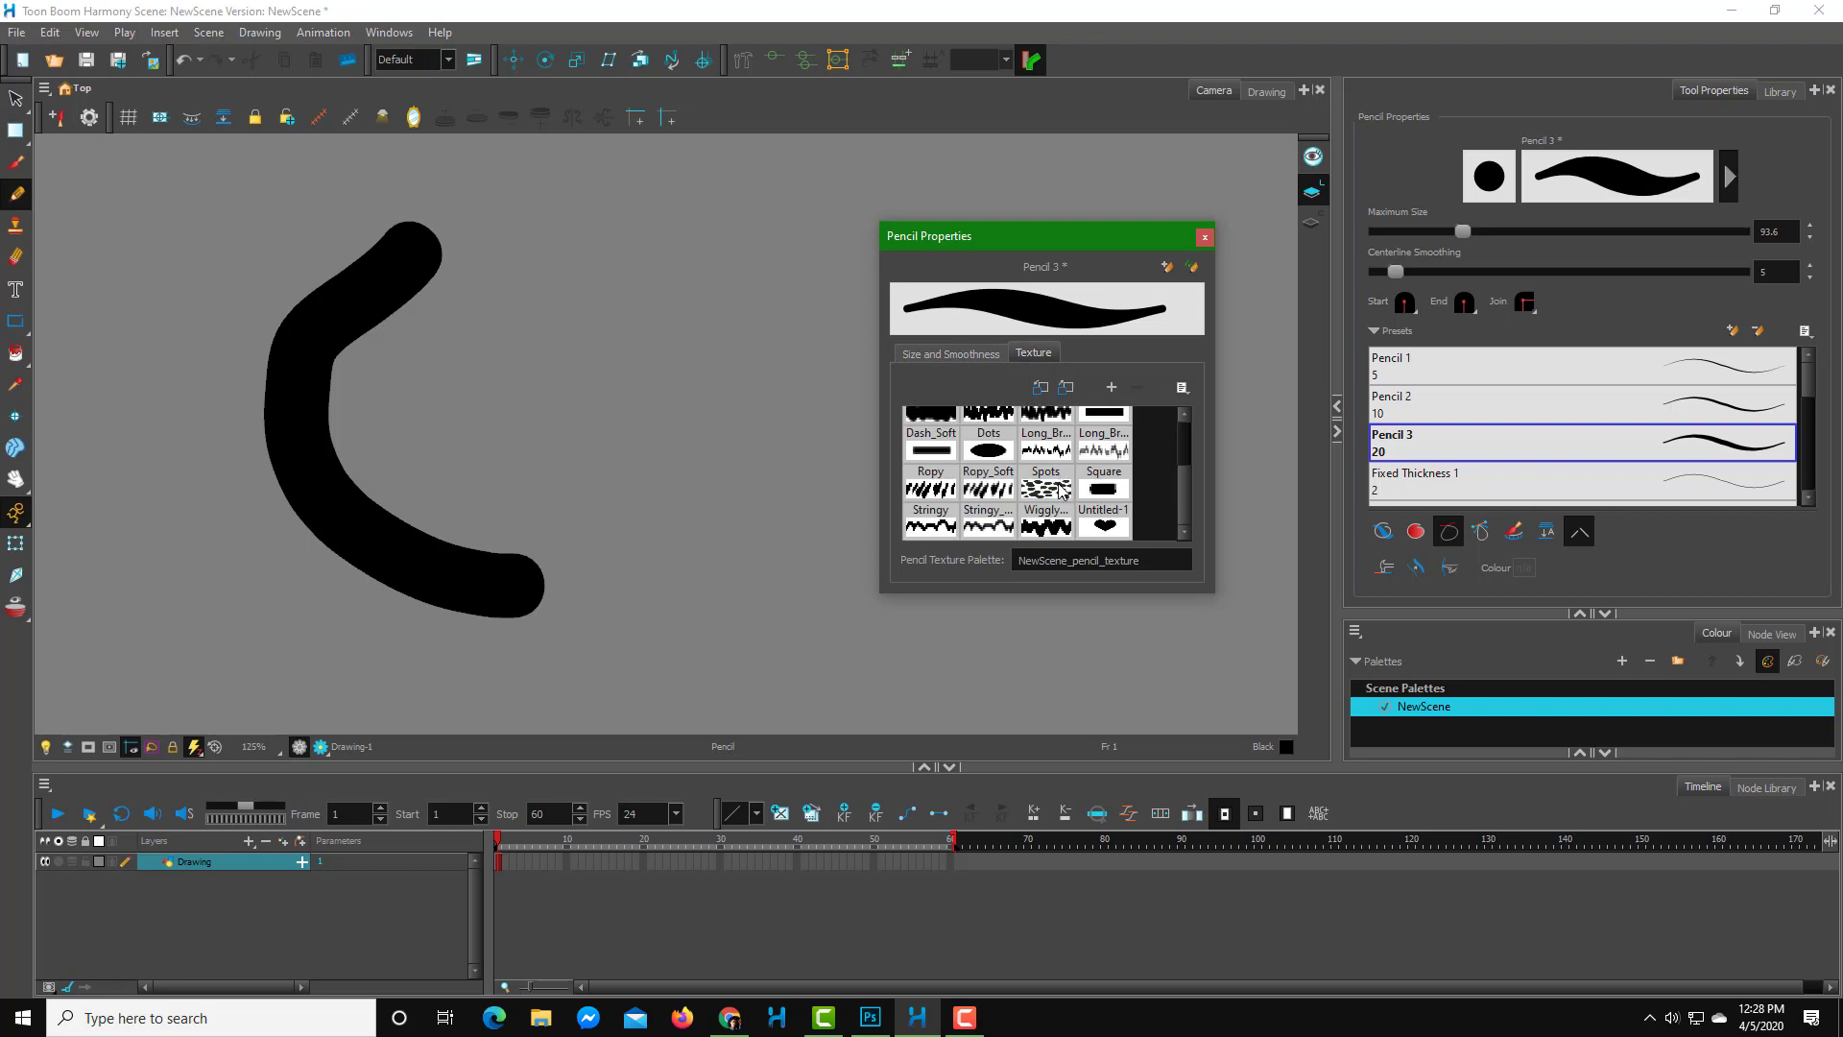
pyautogui.click(1062, 492)
pyautogui.moveTo(629, 200)
pyautogui.mouseDown()
pyautogui.moveTo(561, 261)
pyautogui.moveTo(647, 523)
pyautogui.moveTo(710, 591)
pyautogui.mouseUp()
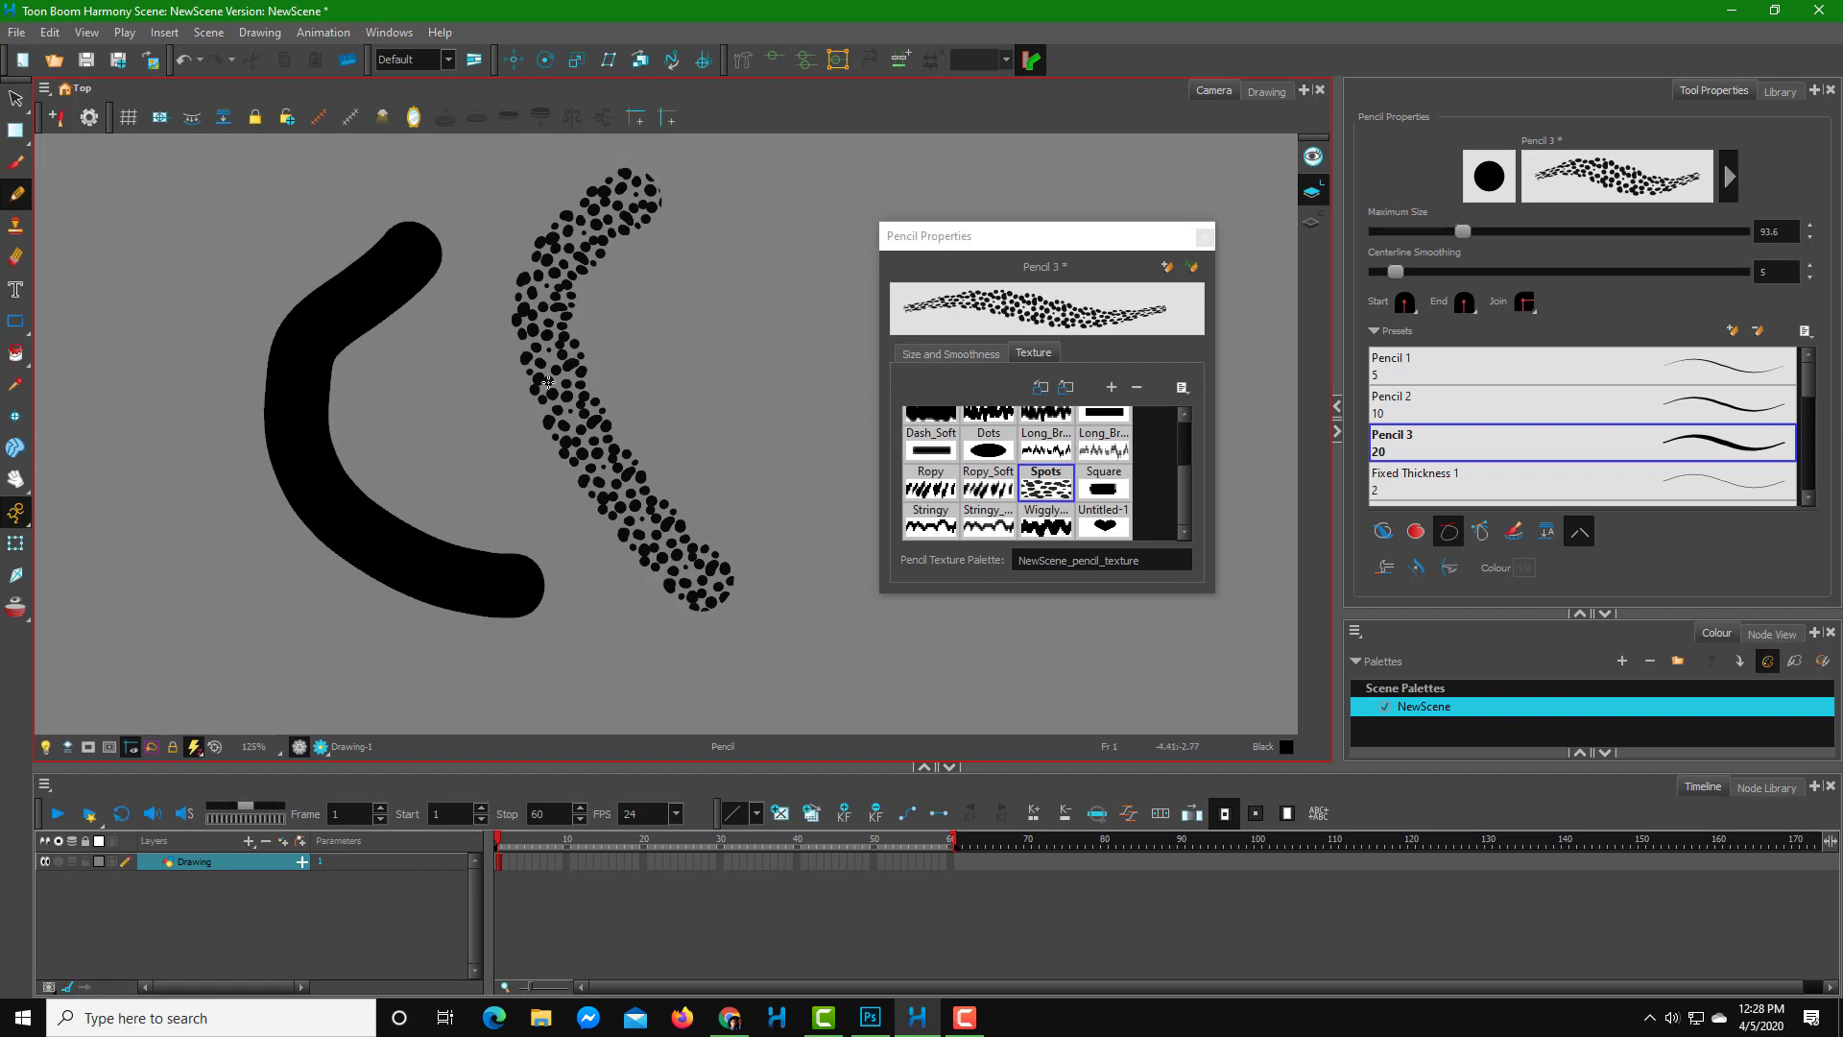
# - Zoom in and out to inspect both strokes, then switch to Photoshop
pyautogui.scroll(15, 548, 382)
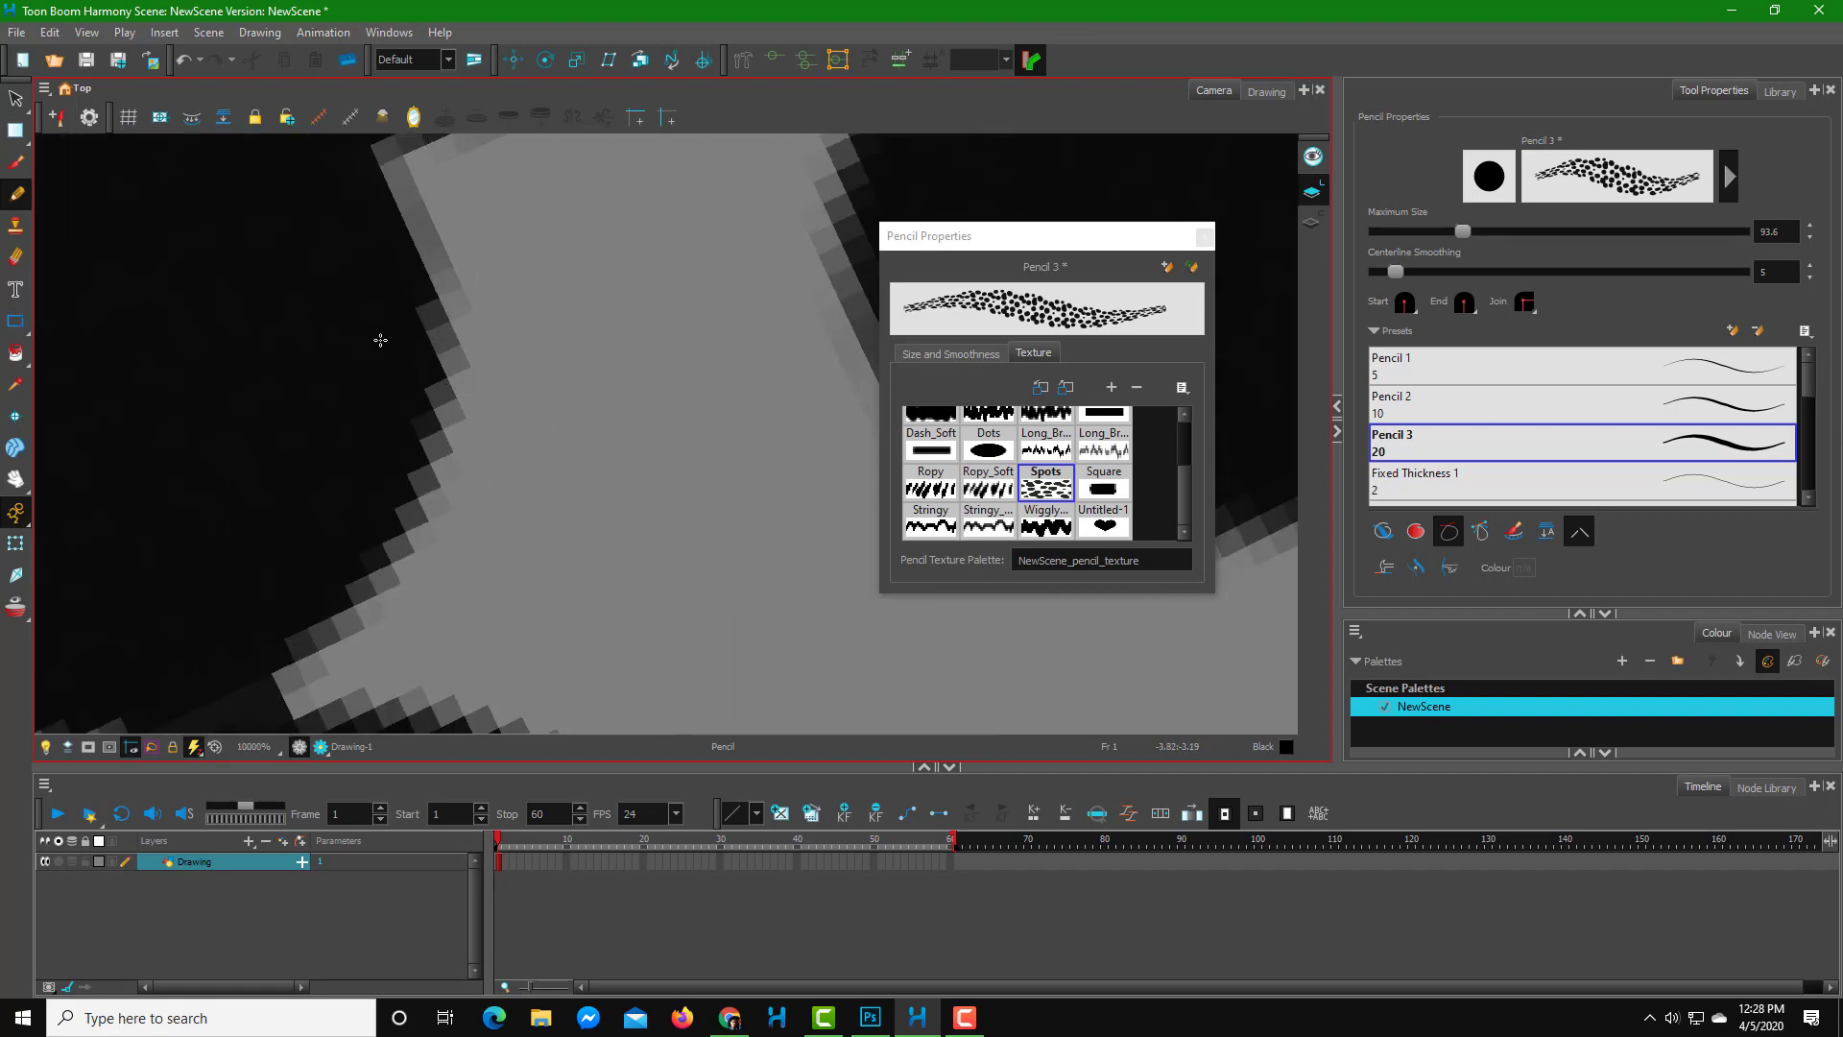
pyautogui.scroll(-18, 386, 404)
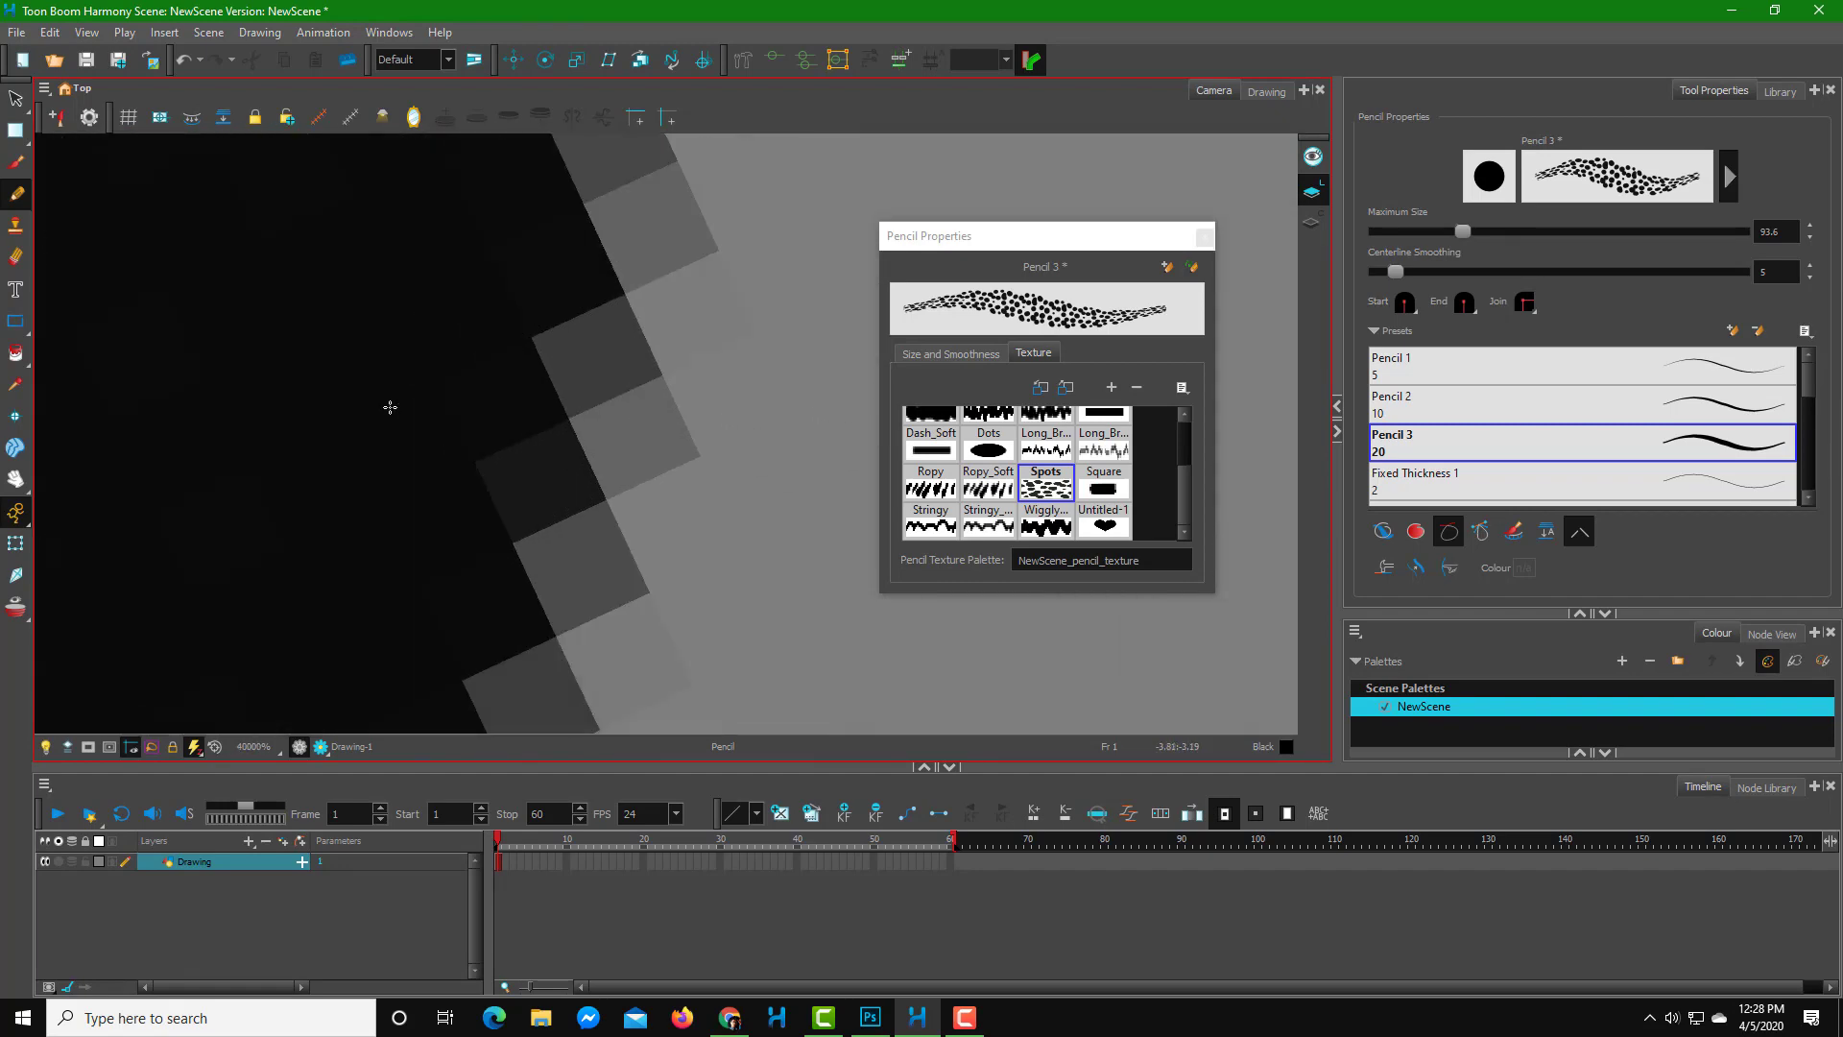
pyautogui.scroll(12, 309, 471)
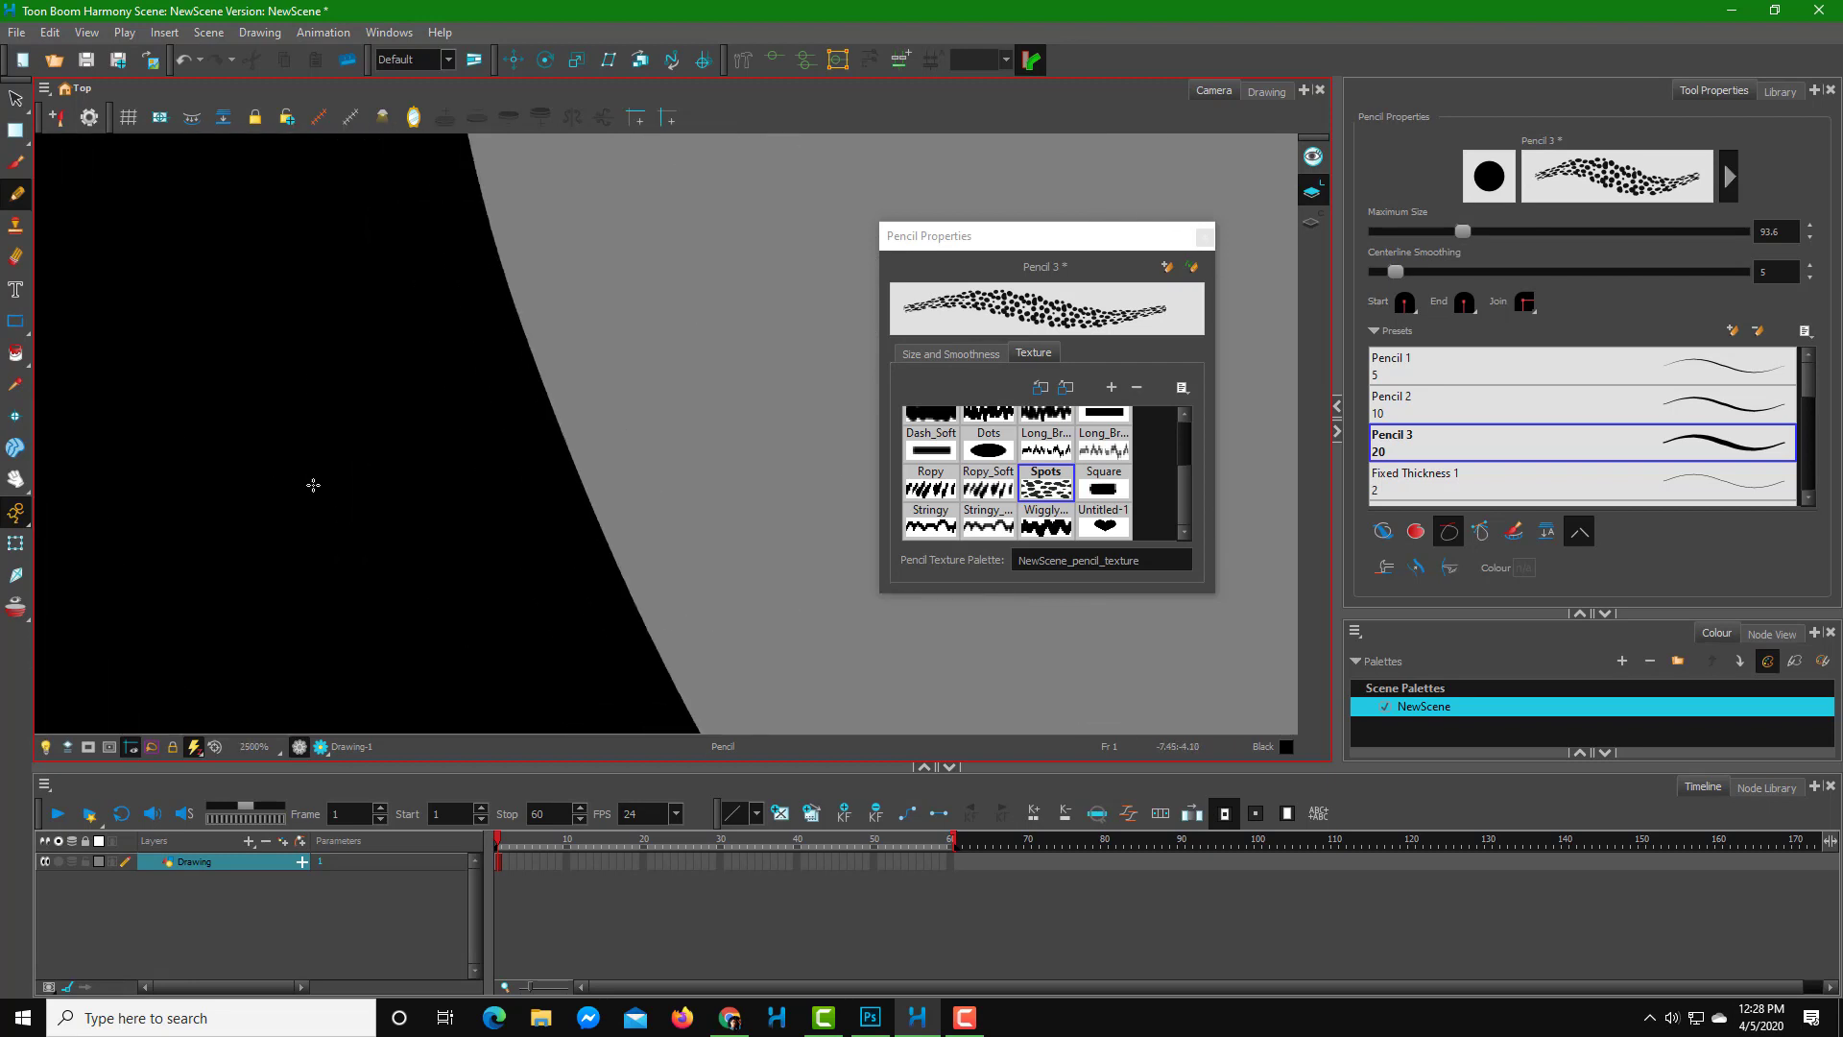
pyautogui.scroll(-14, 310, 476)
pyautogui.scroll(3, 687, 373)
pyautogui.scroll(2, 598, 387)
pyautogui.scroll(-2, 599, 387)
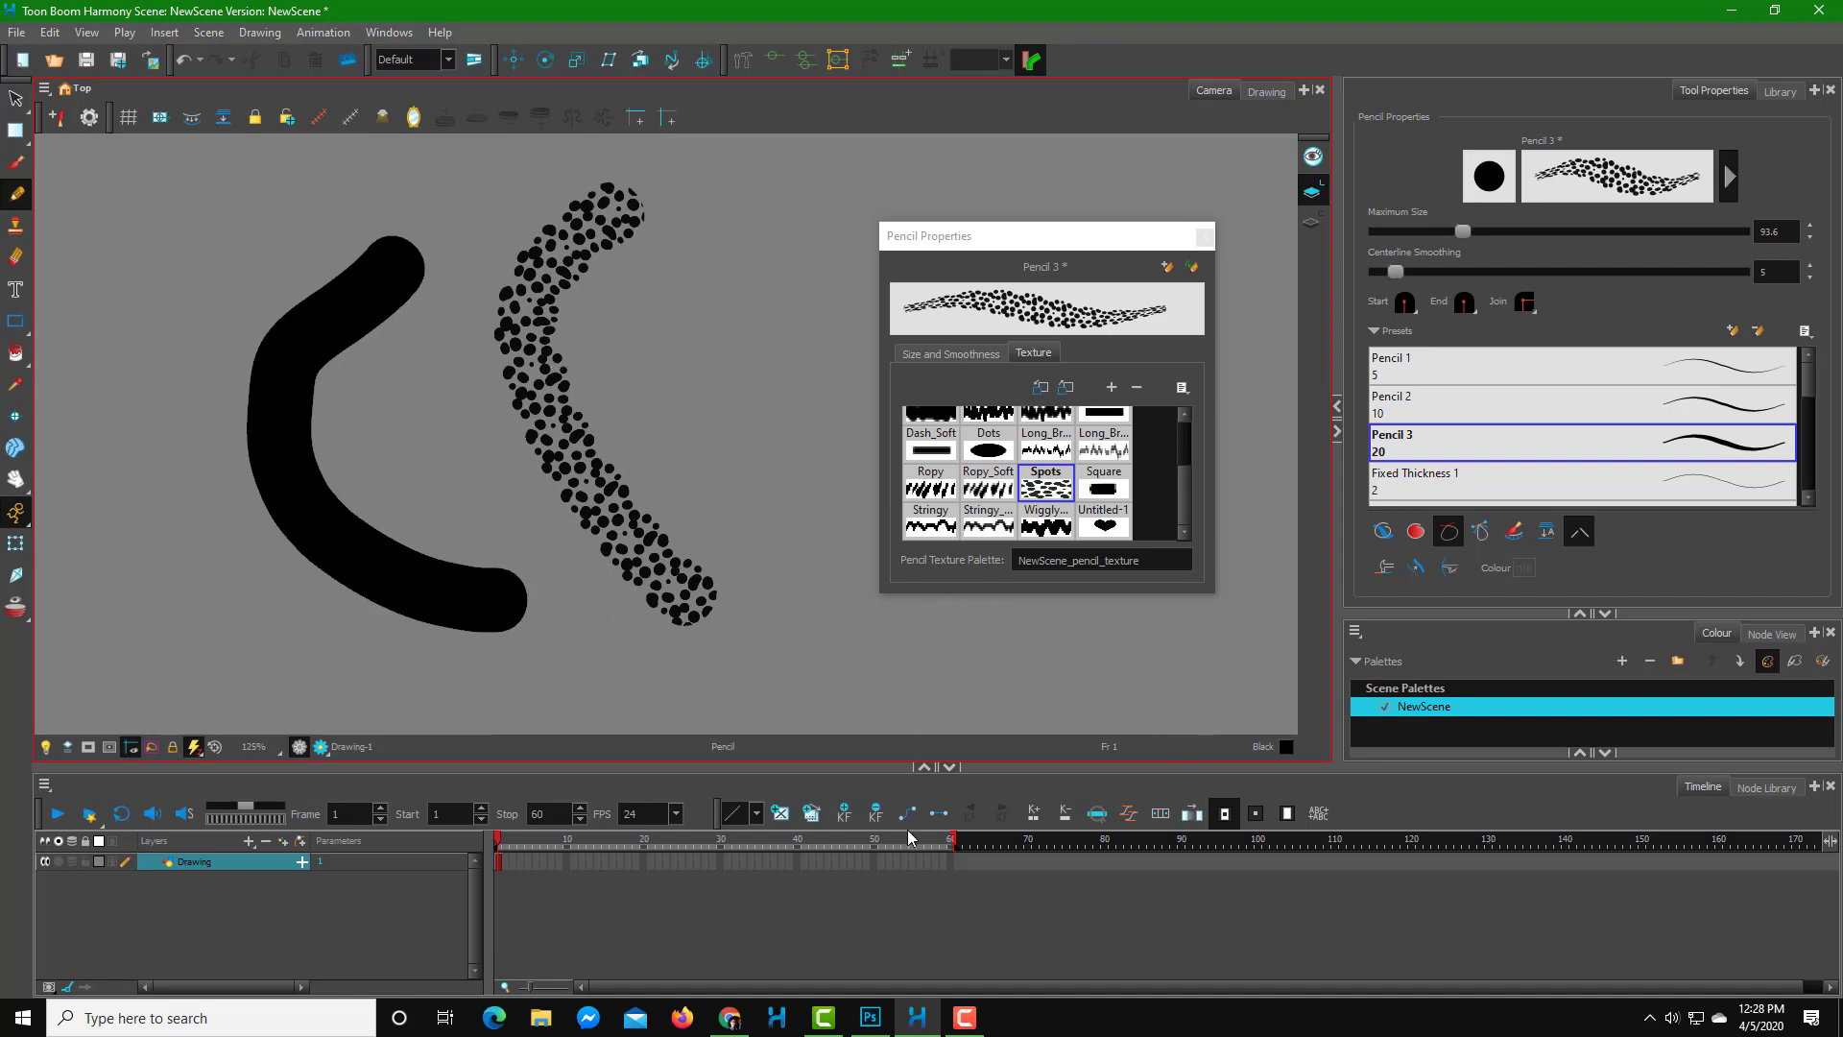
pyautogui.click(884, 1020)
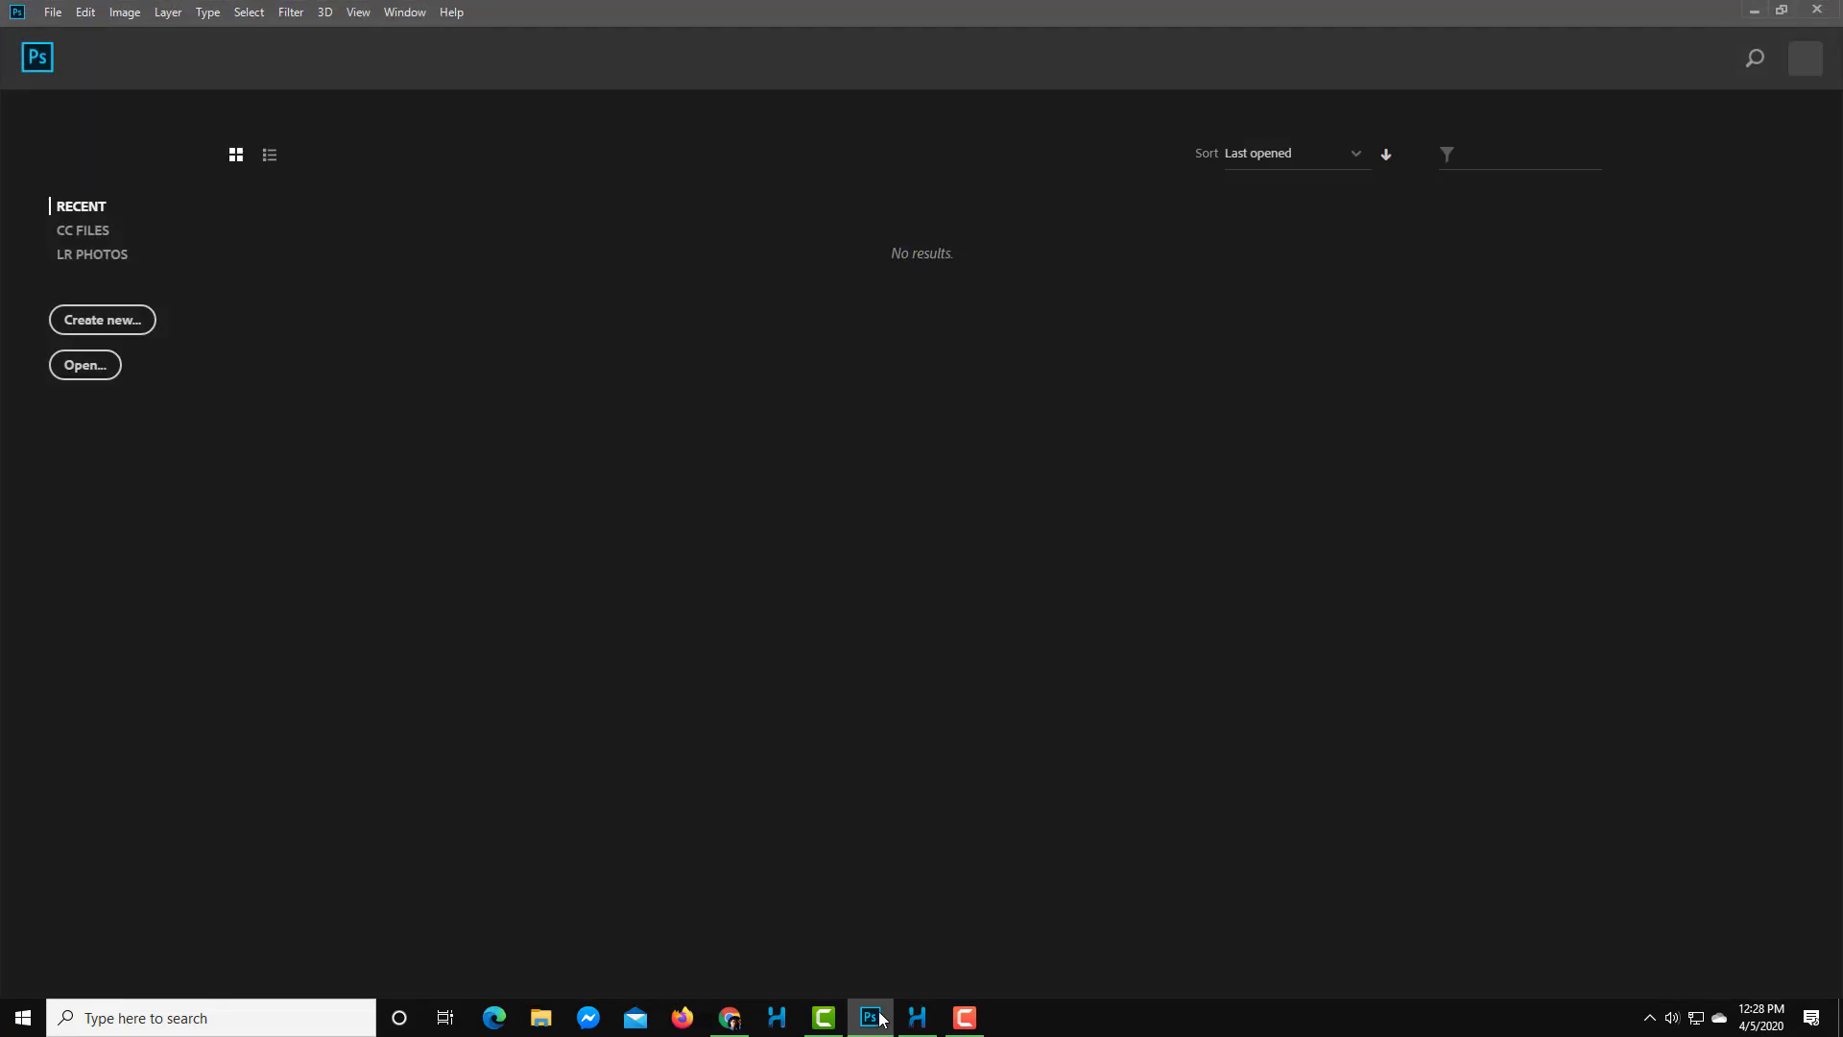
# - Create a new 100 × 100 pixel Photoshop document
pyautogui.click(75, 325)
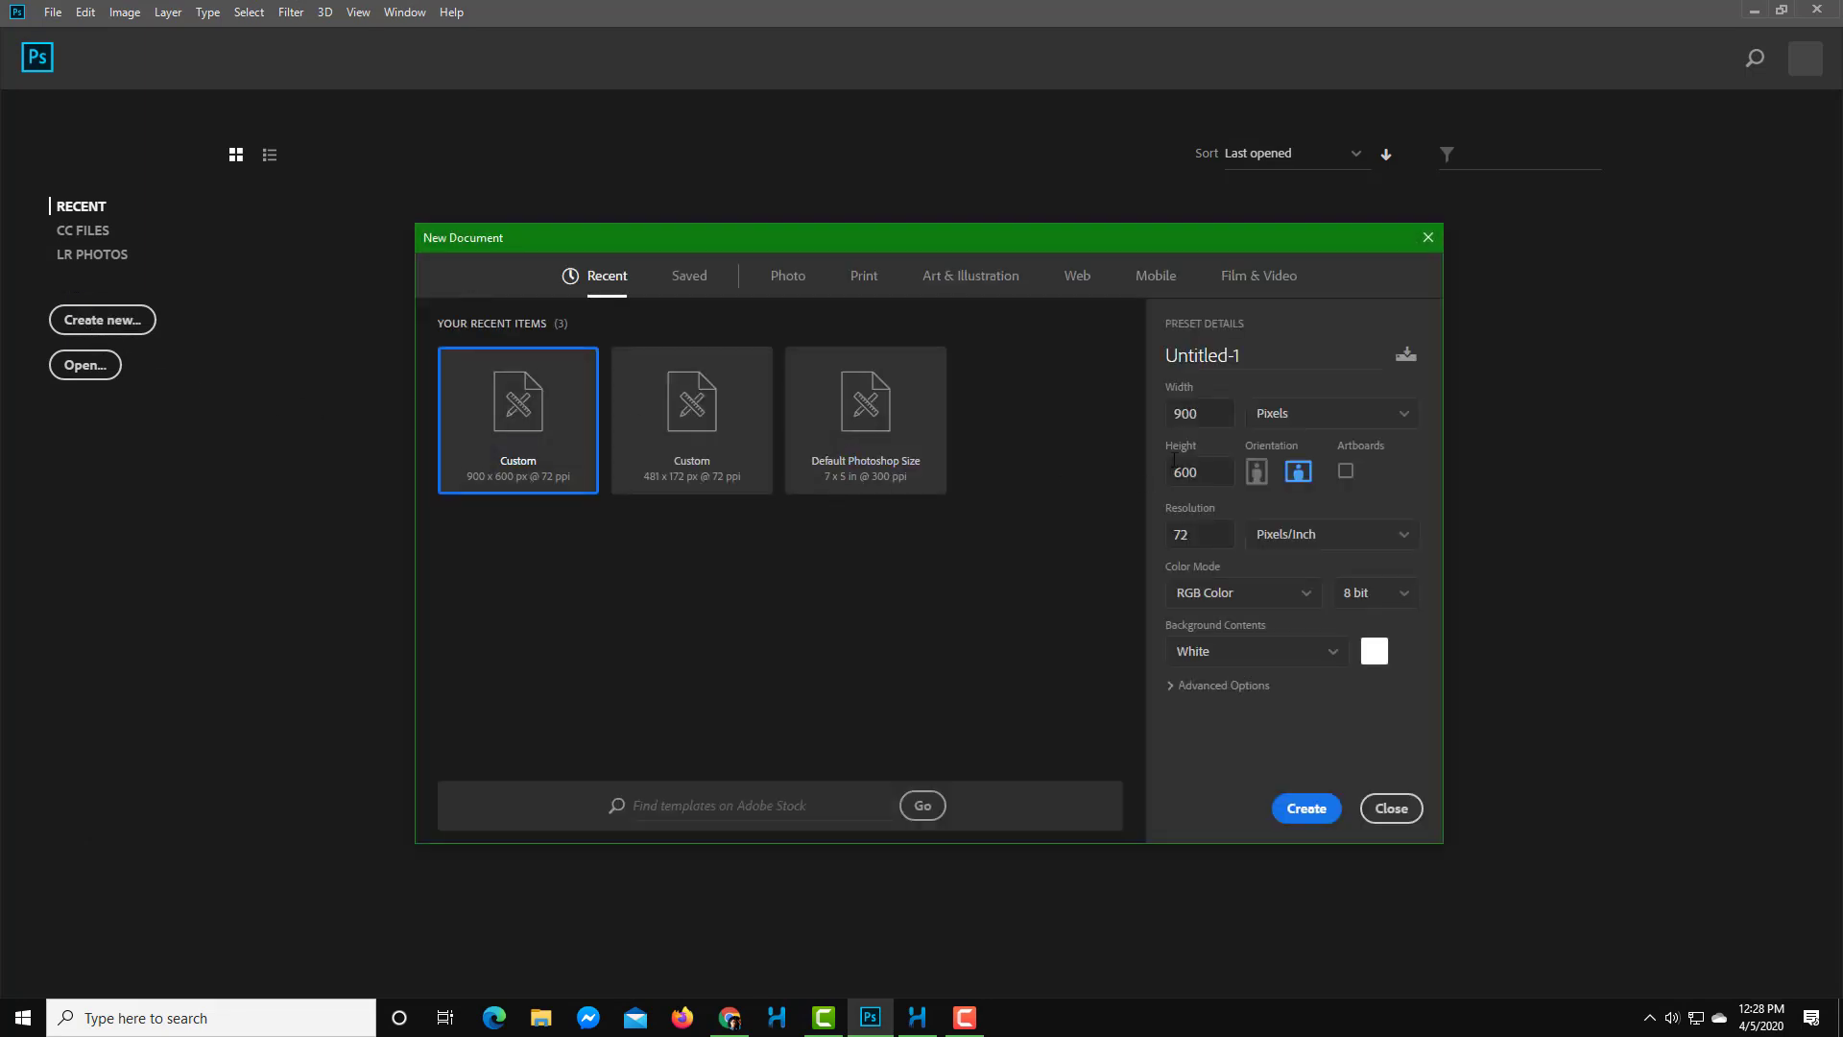
pyautogui.click(1223, 411)
pyautogui.write('100')
pyautogui.click(1227, 475)
pyautogui.write('100')
pyautogui.click(1307, 809)
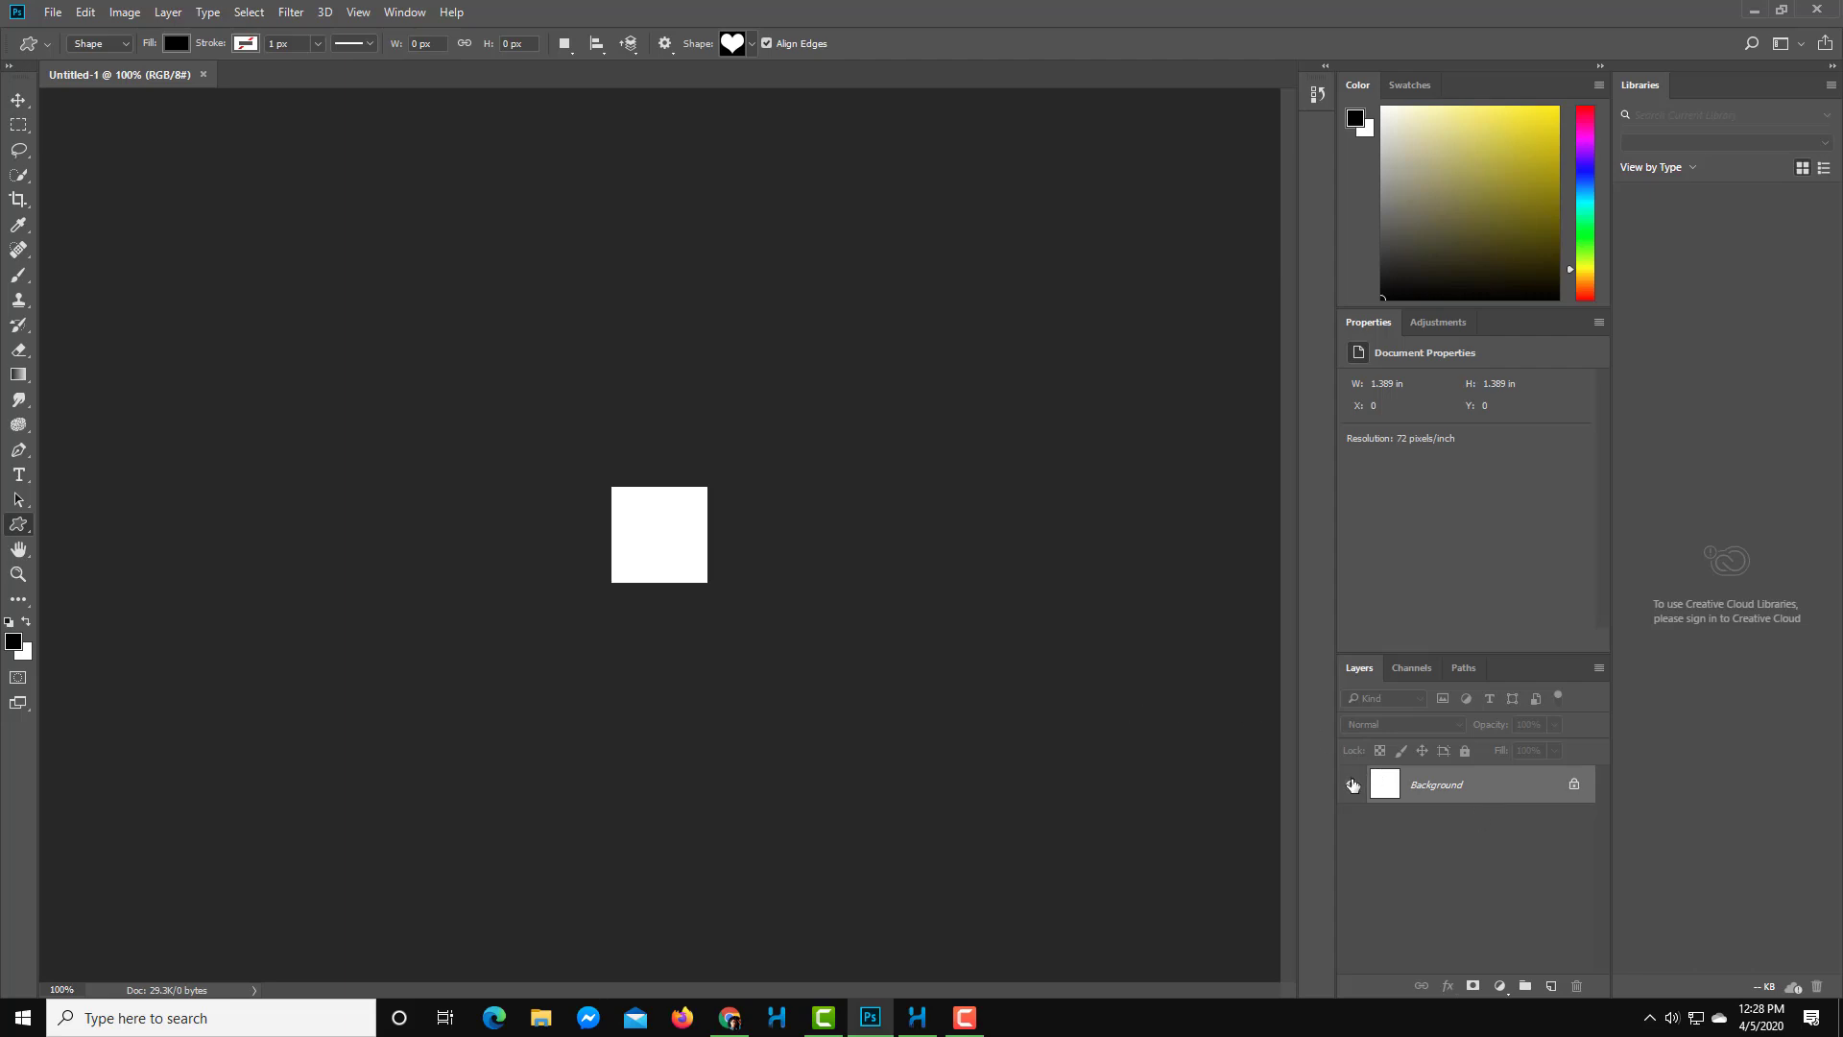
# - Unlock the Background as Layer 0 and delete its white fill, leaving a transparent canvas
pyautogui.doubleClick(1574, 787)
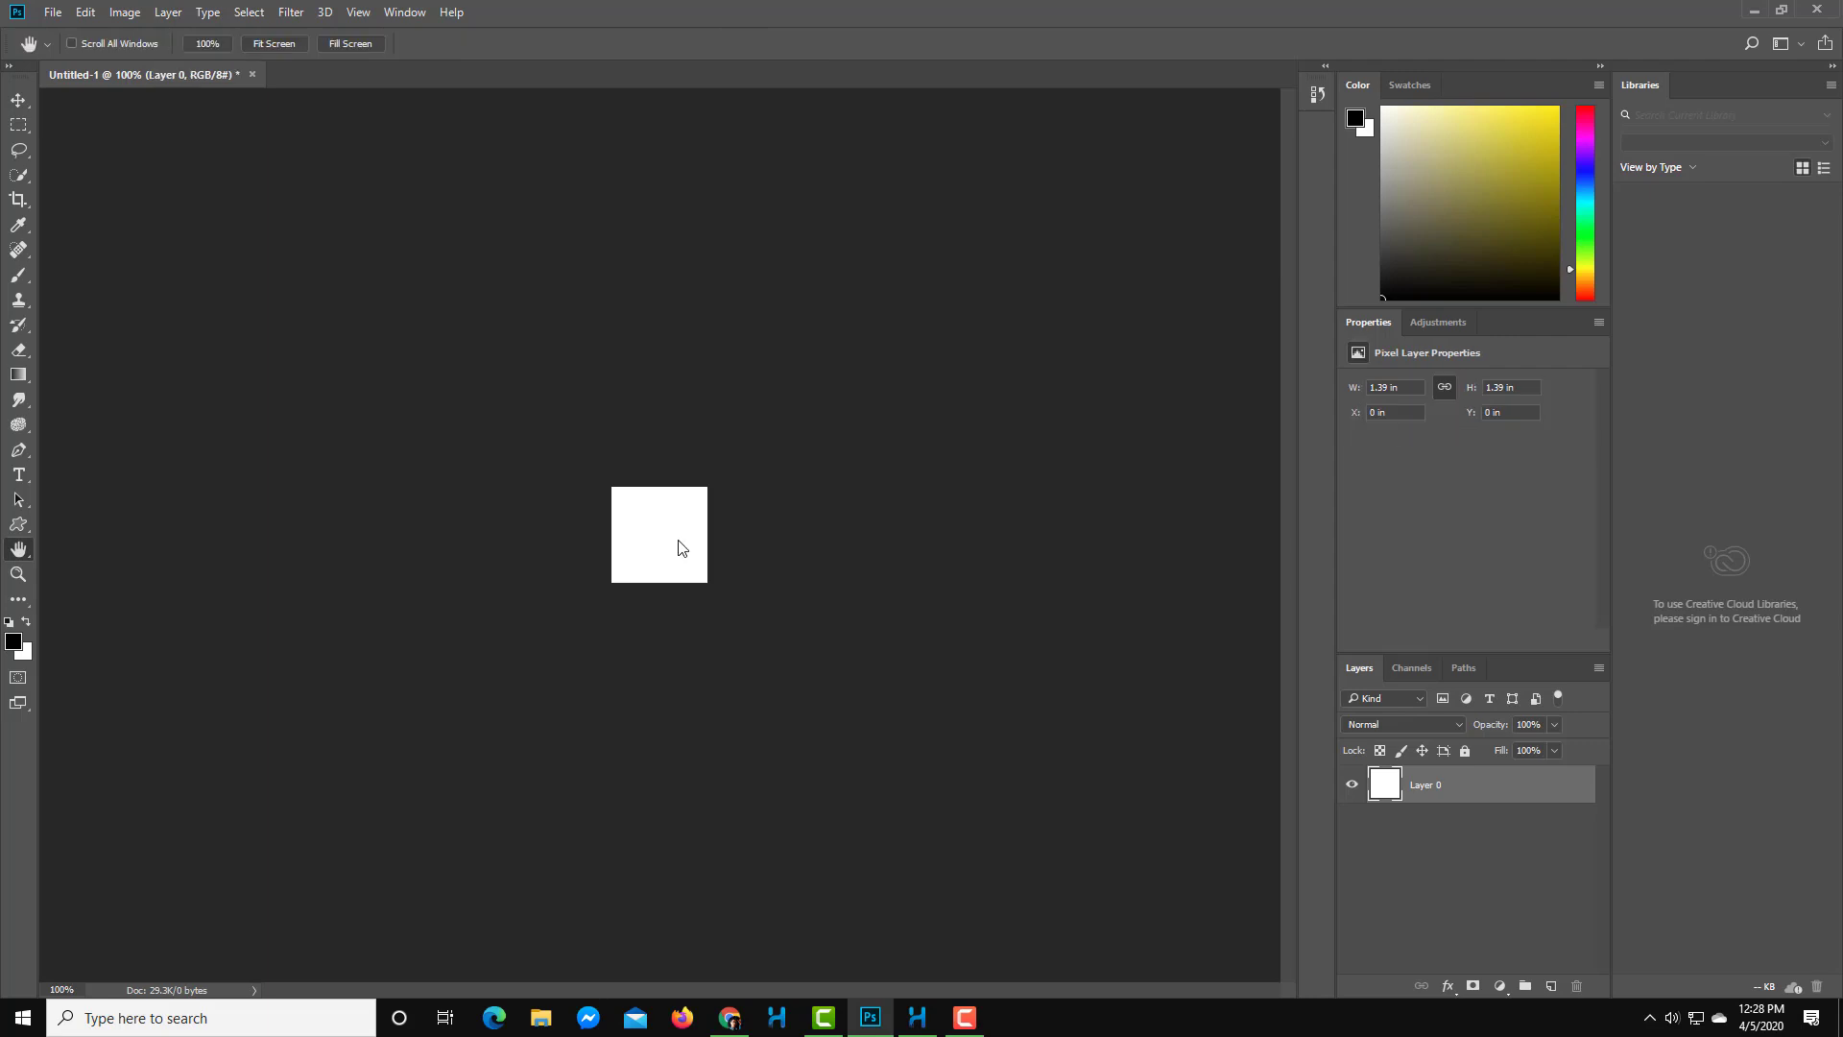
pyautogui.click(1227, 260)
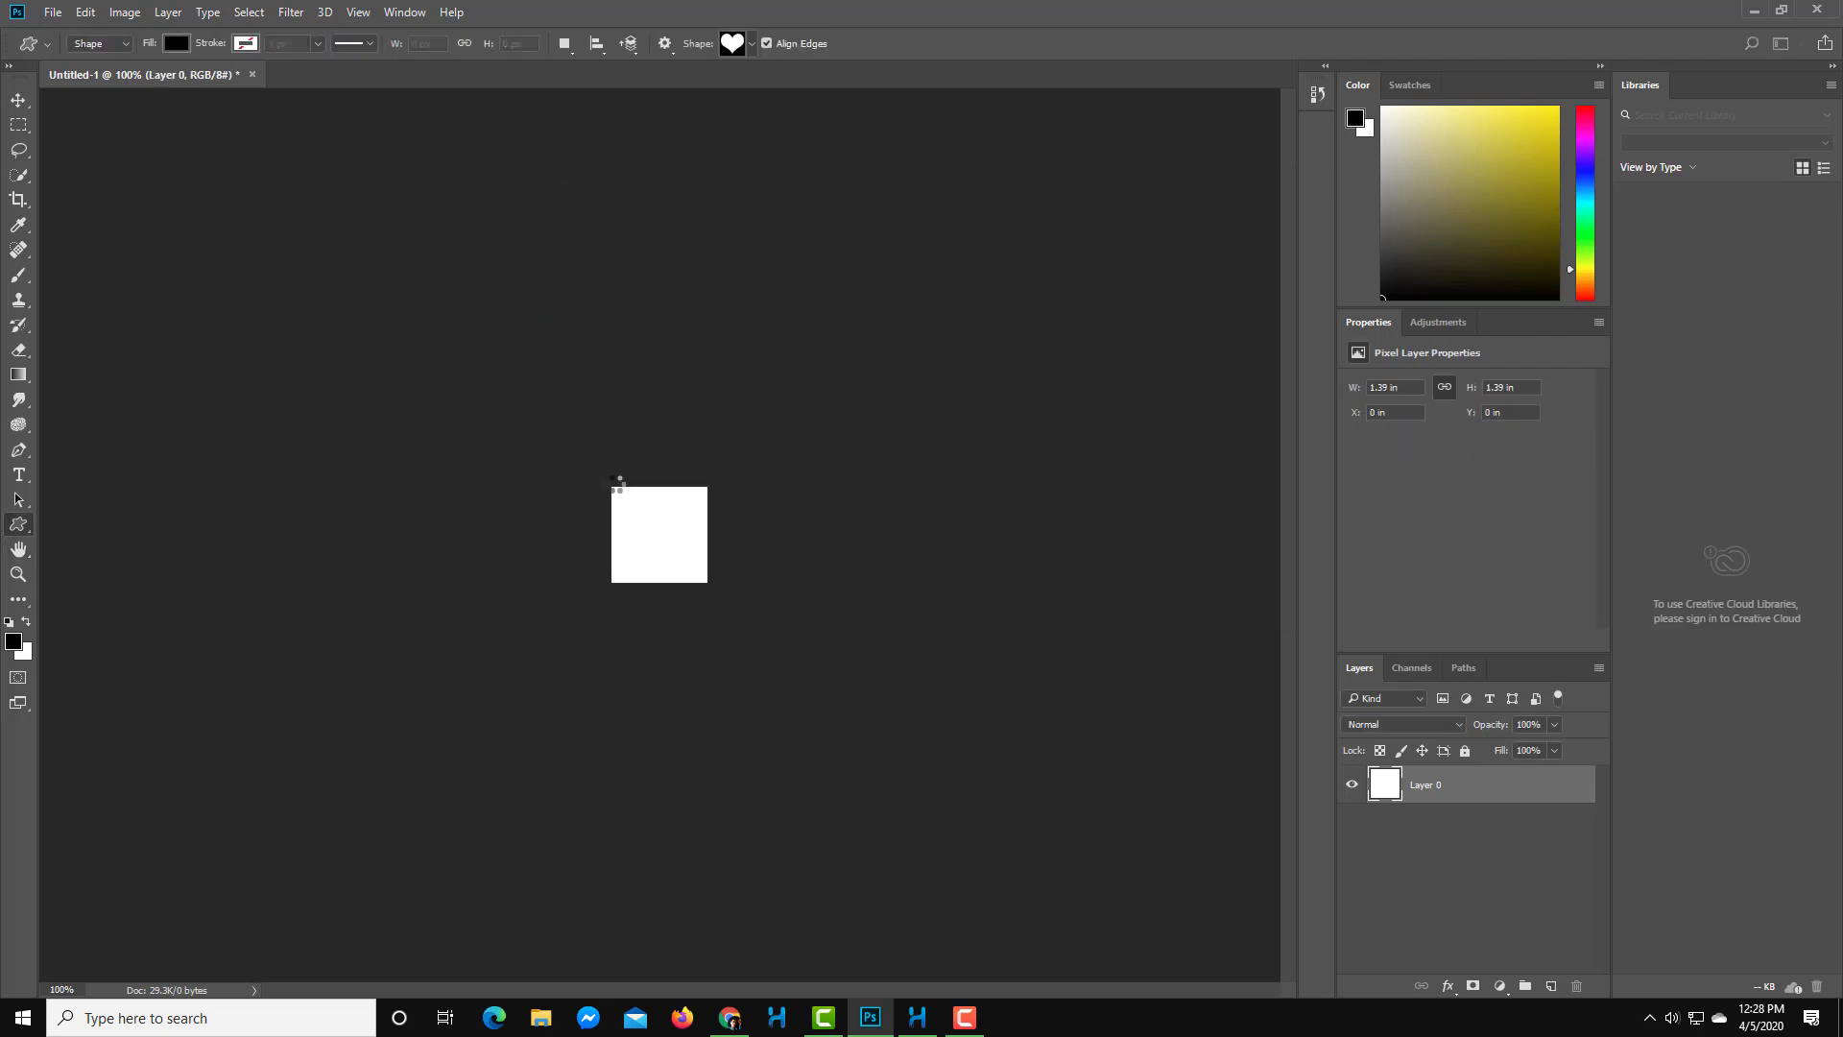
pyautogui.scroll(10, 638, 535)
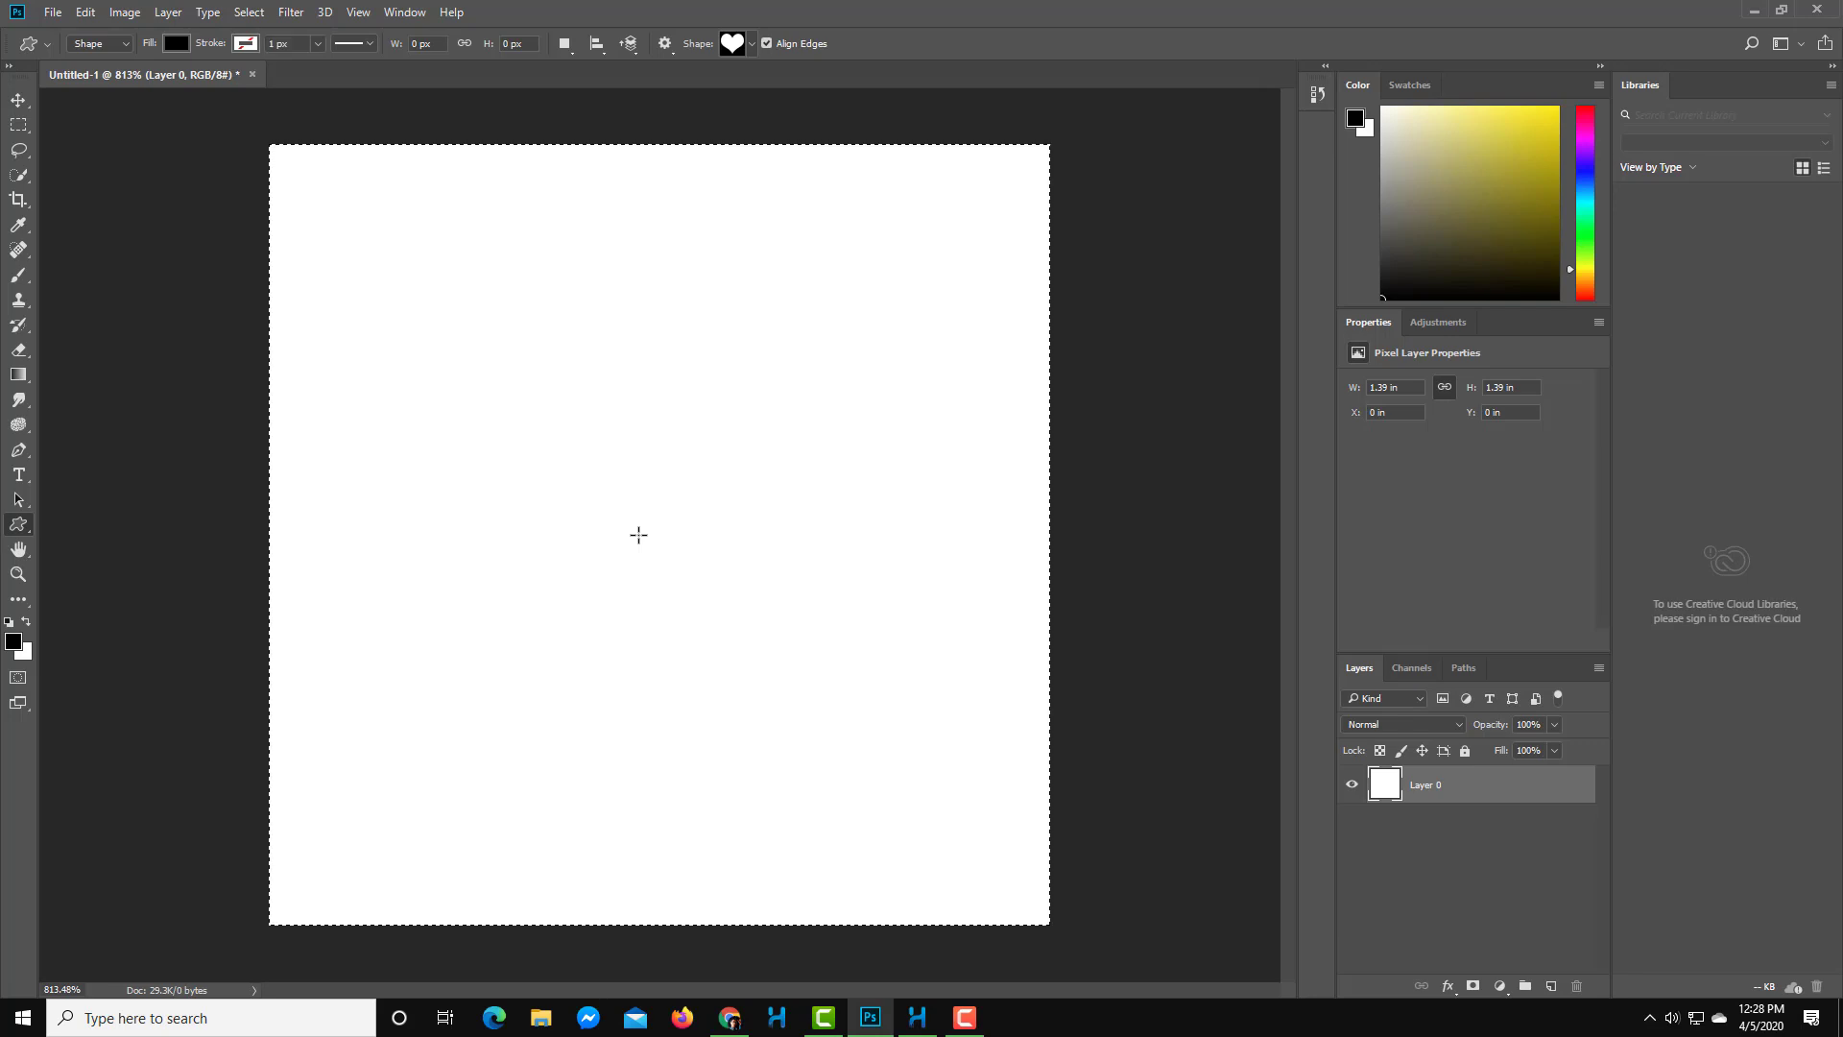
pyautogui.press('Delete')
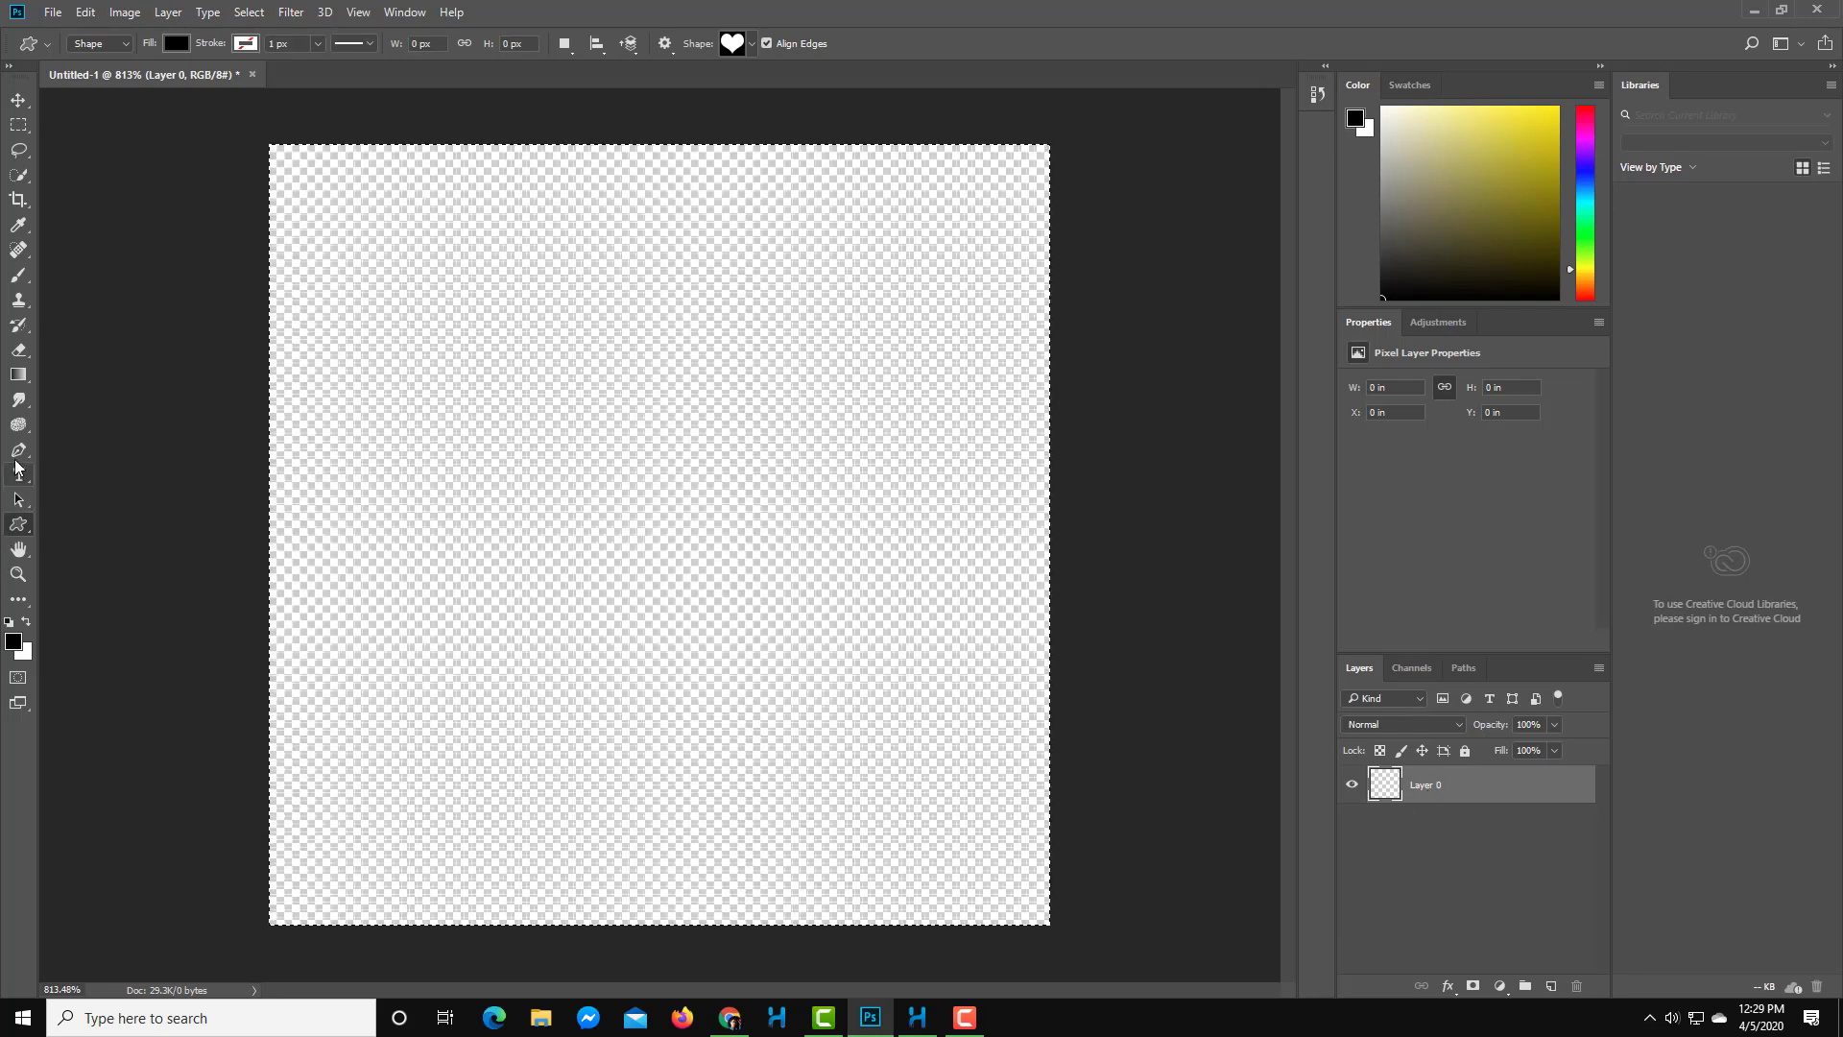
pyautogui.click(19, 399)
# - Switch to the Custom Shape tool and enlarge the custom shape picker
pyautogui.click(19, 526)
pyautogui.click(19, 128)
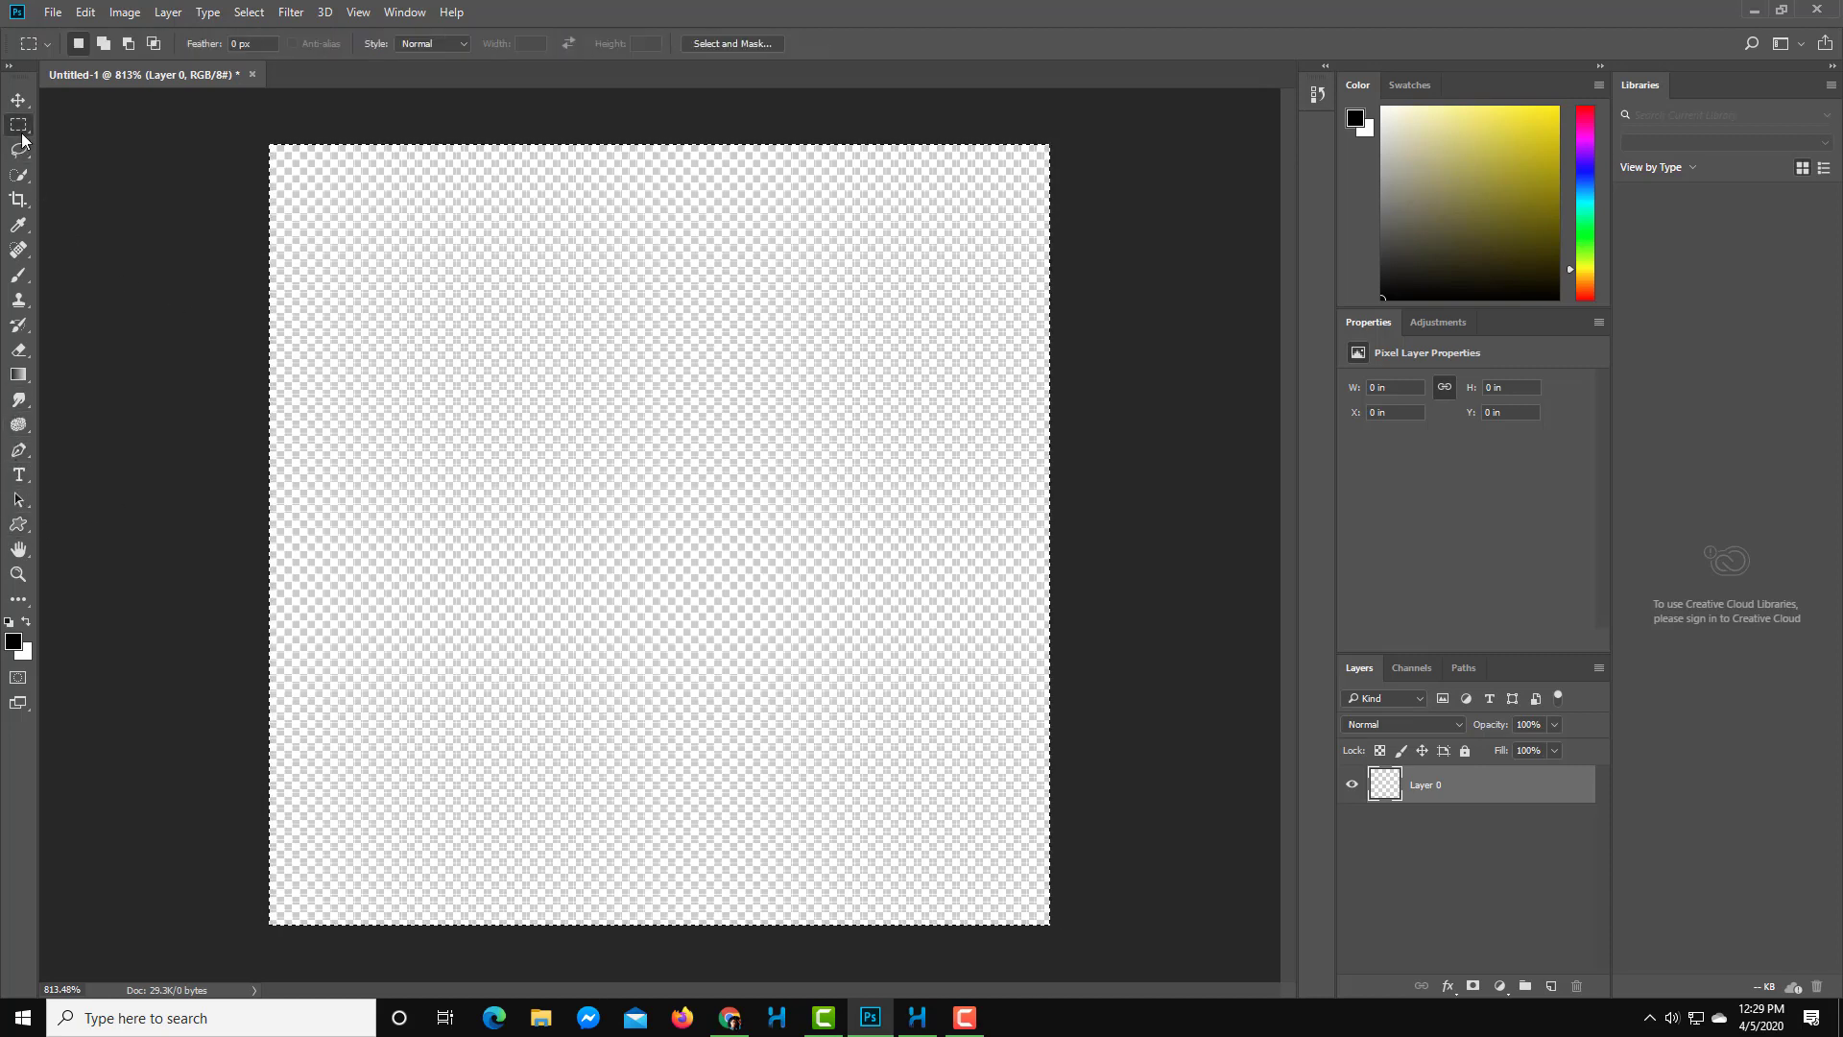
pyautogui.click(20, 526)
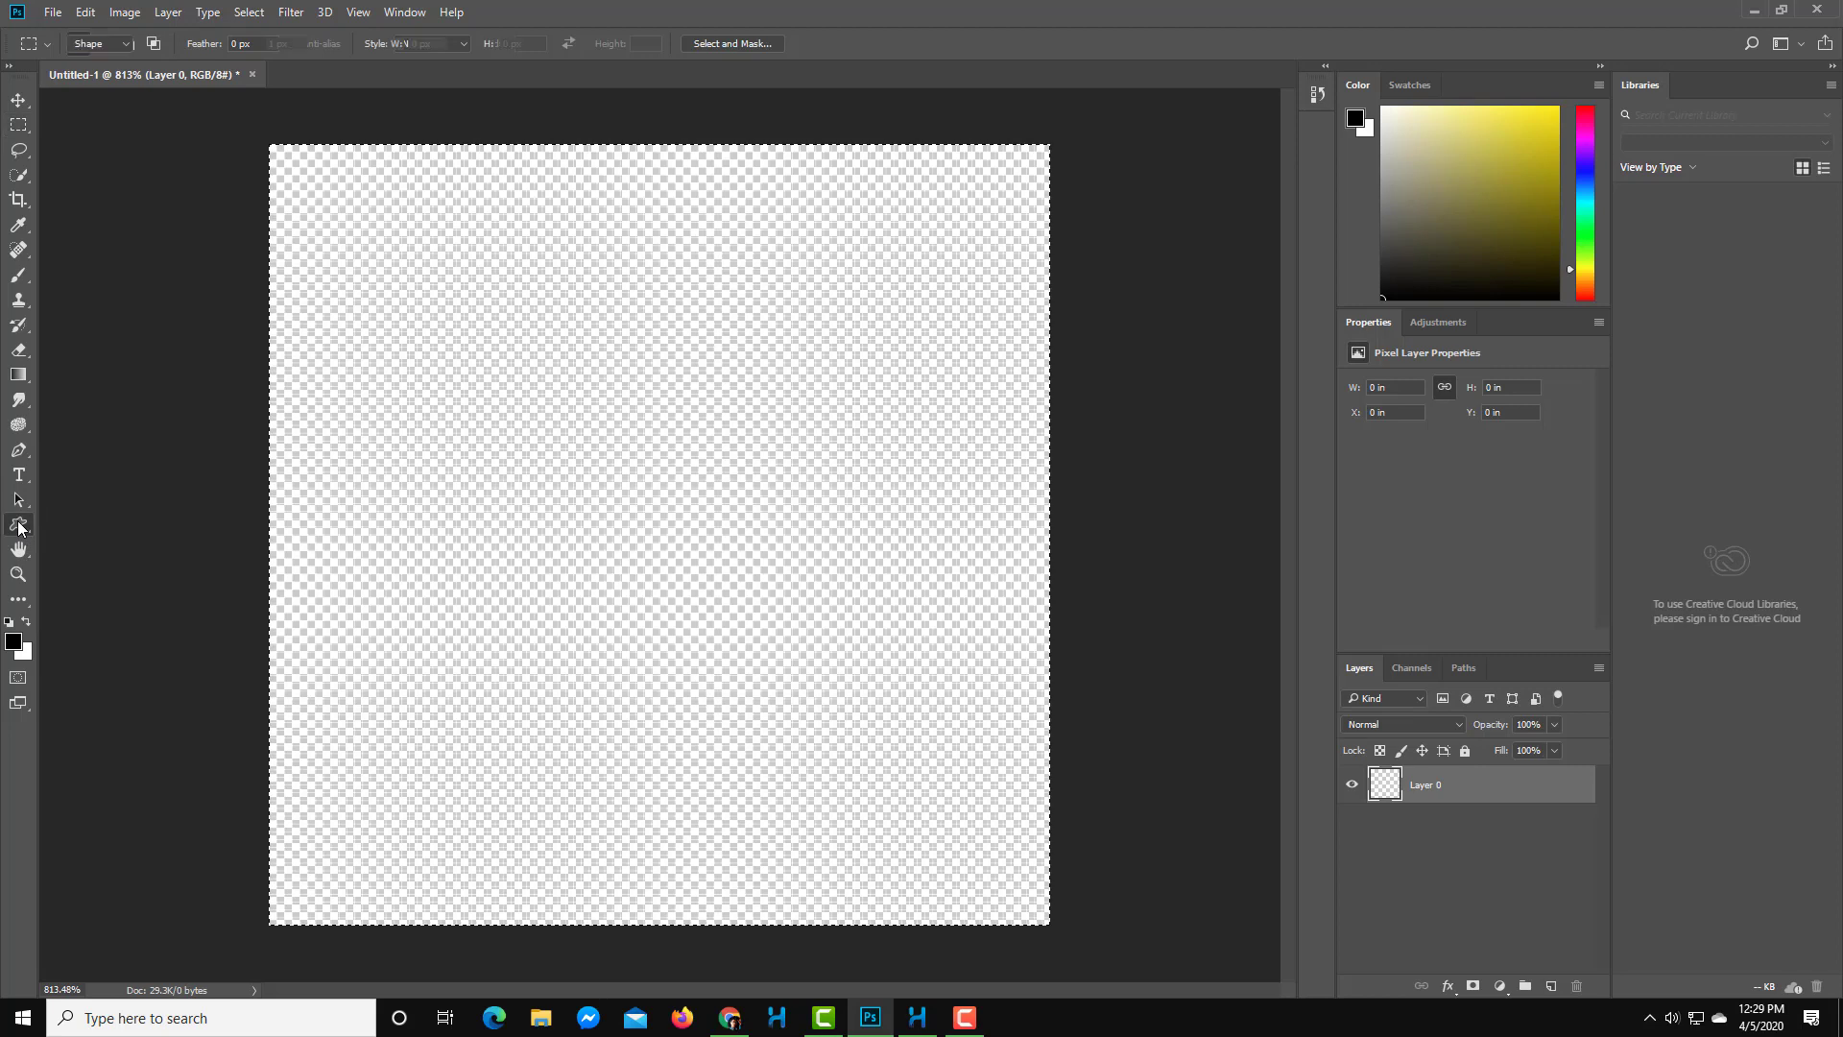
pyautogui.click(753, 43)
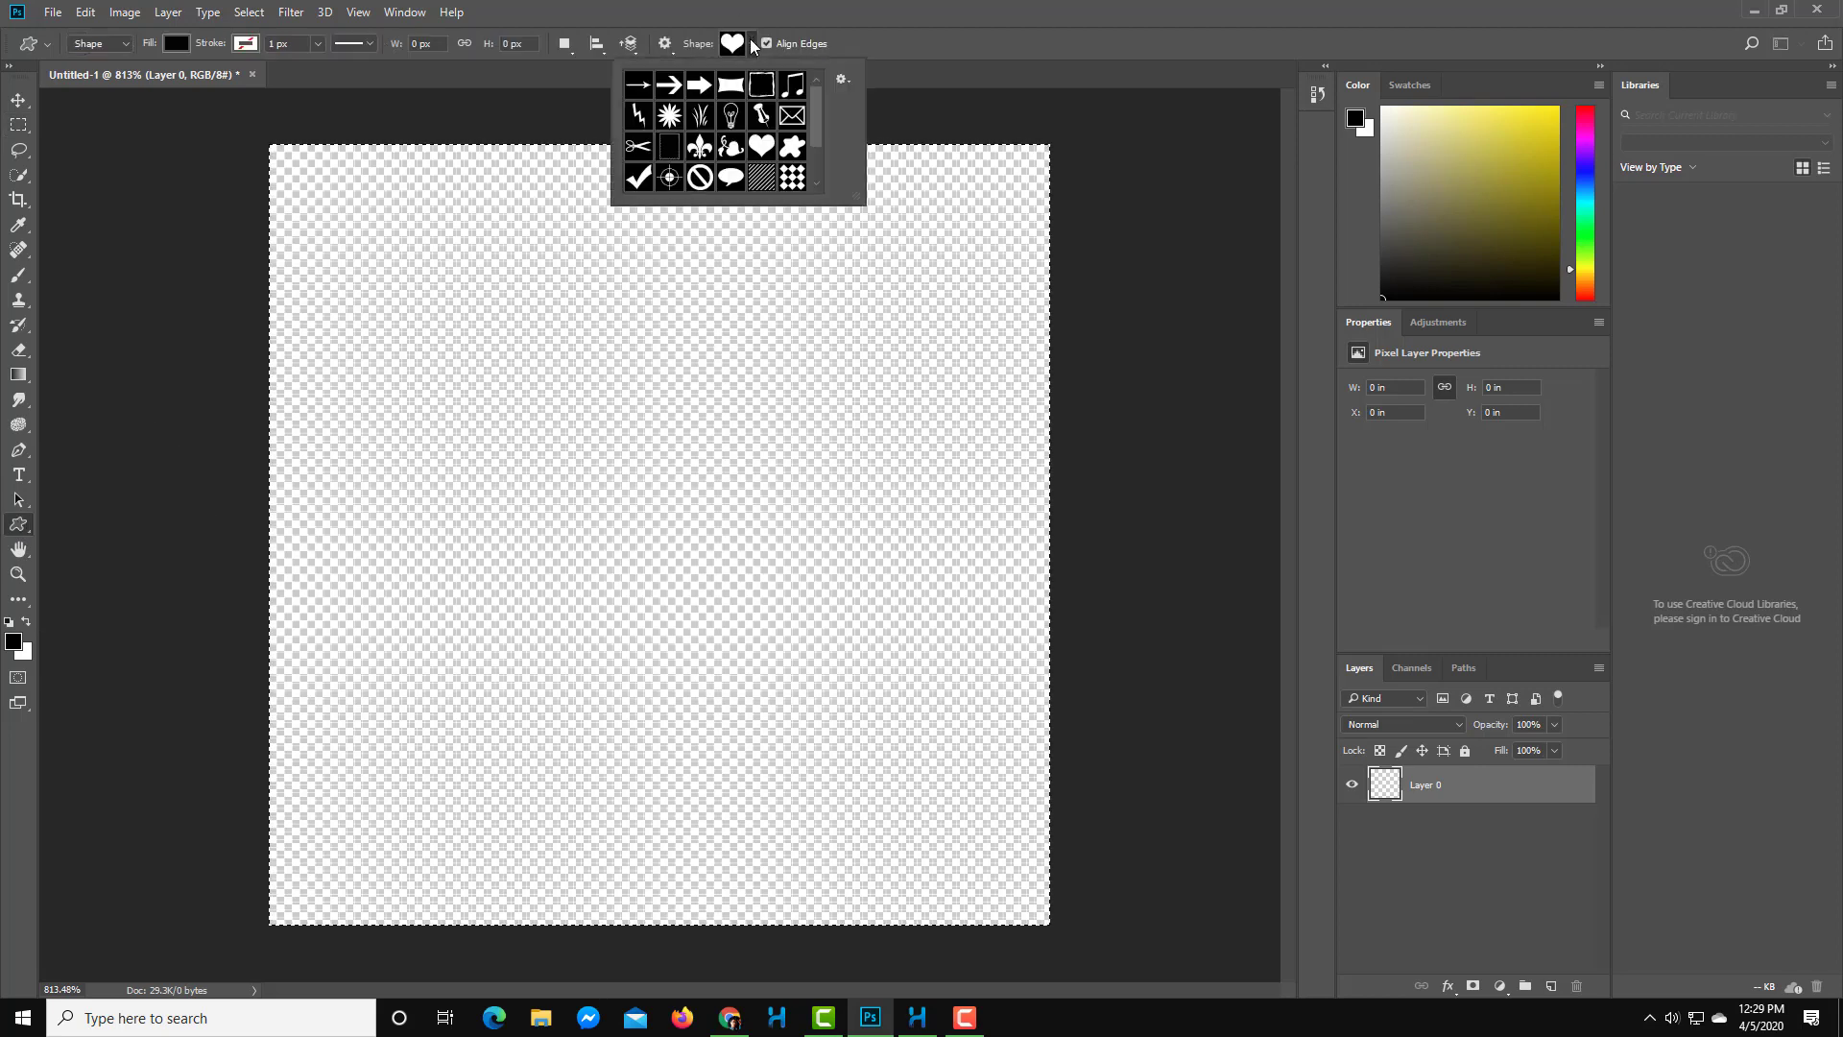
pyautogui.moveTo(860, 198); pyautogui.dragTo(1258, 570)
# - Replace the shape list with the All set and choose the leaf shape
pyautogui.click(1240, 81)
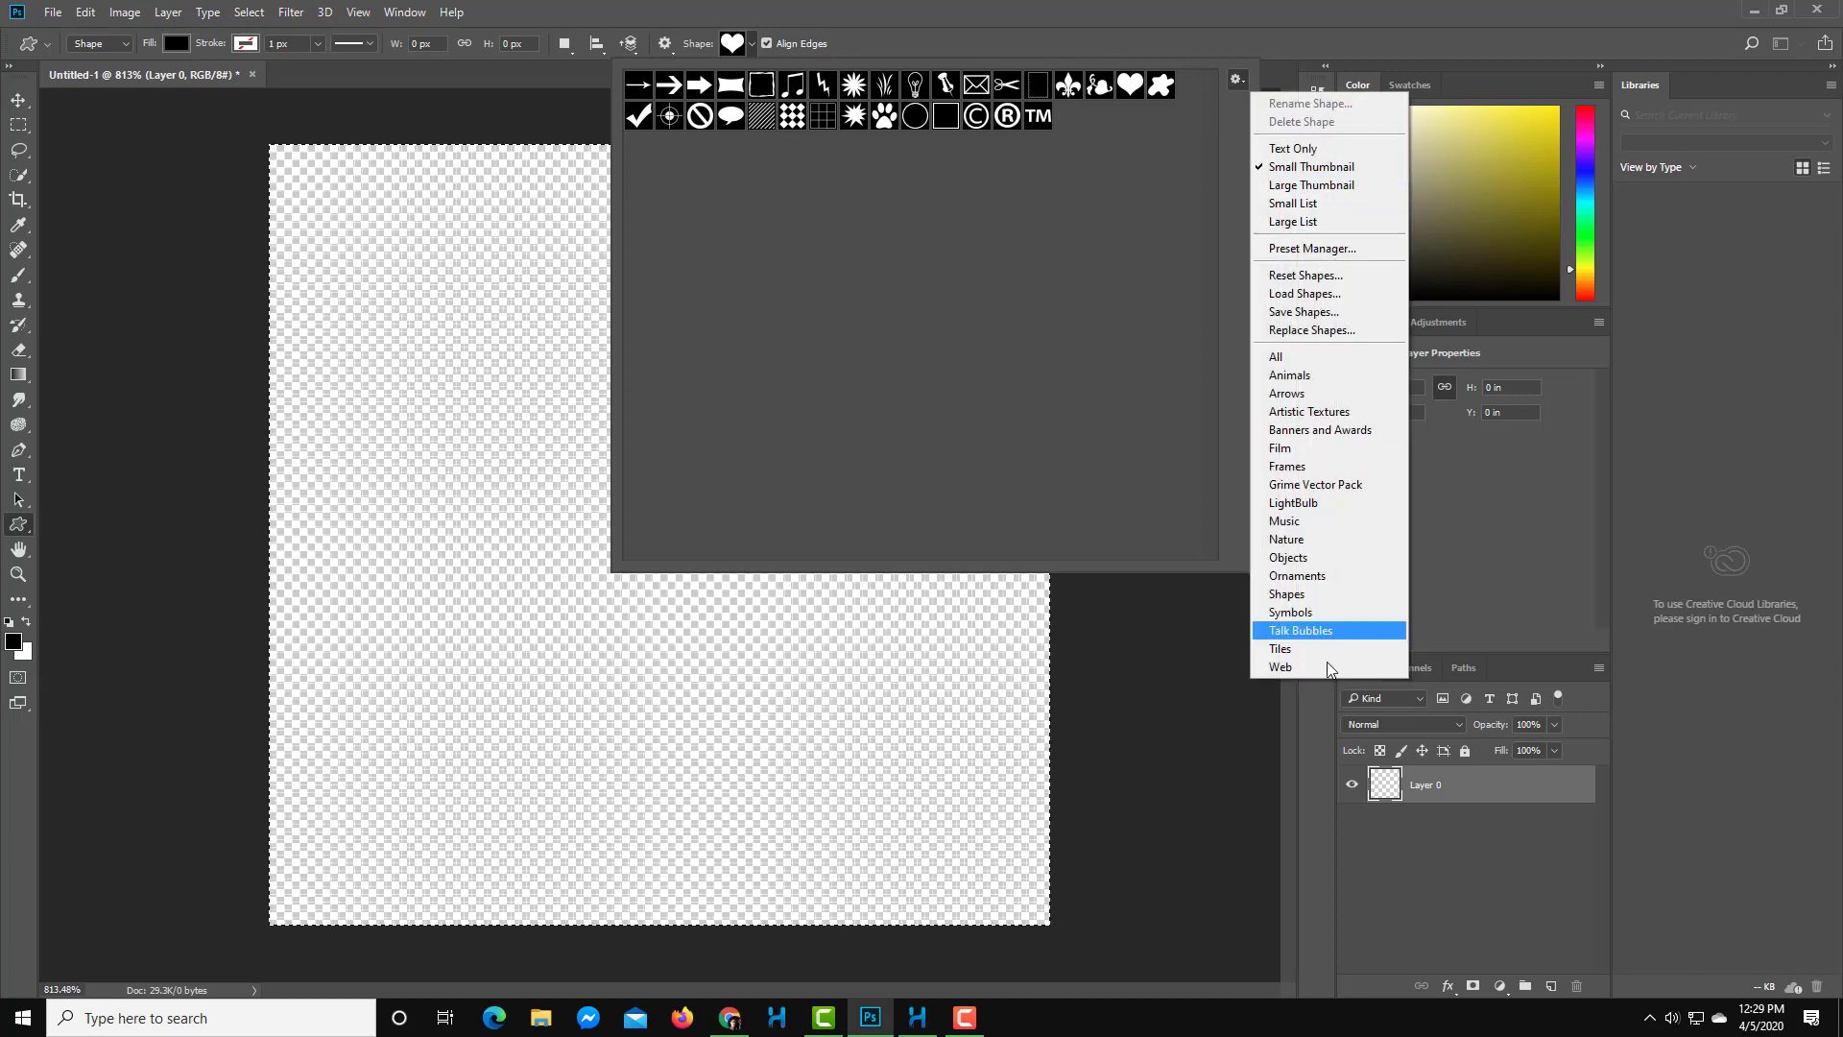
pyautogui.click(1322, 354)
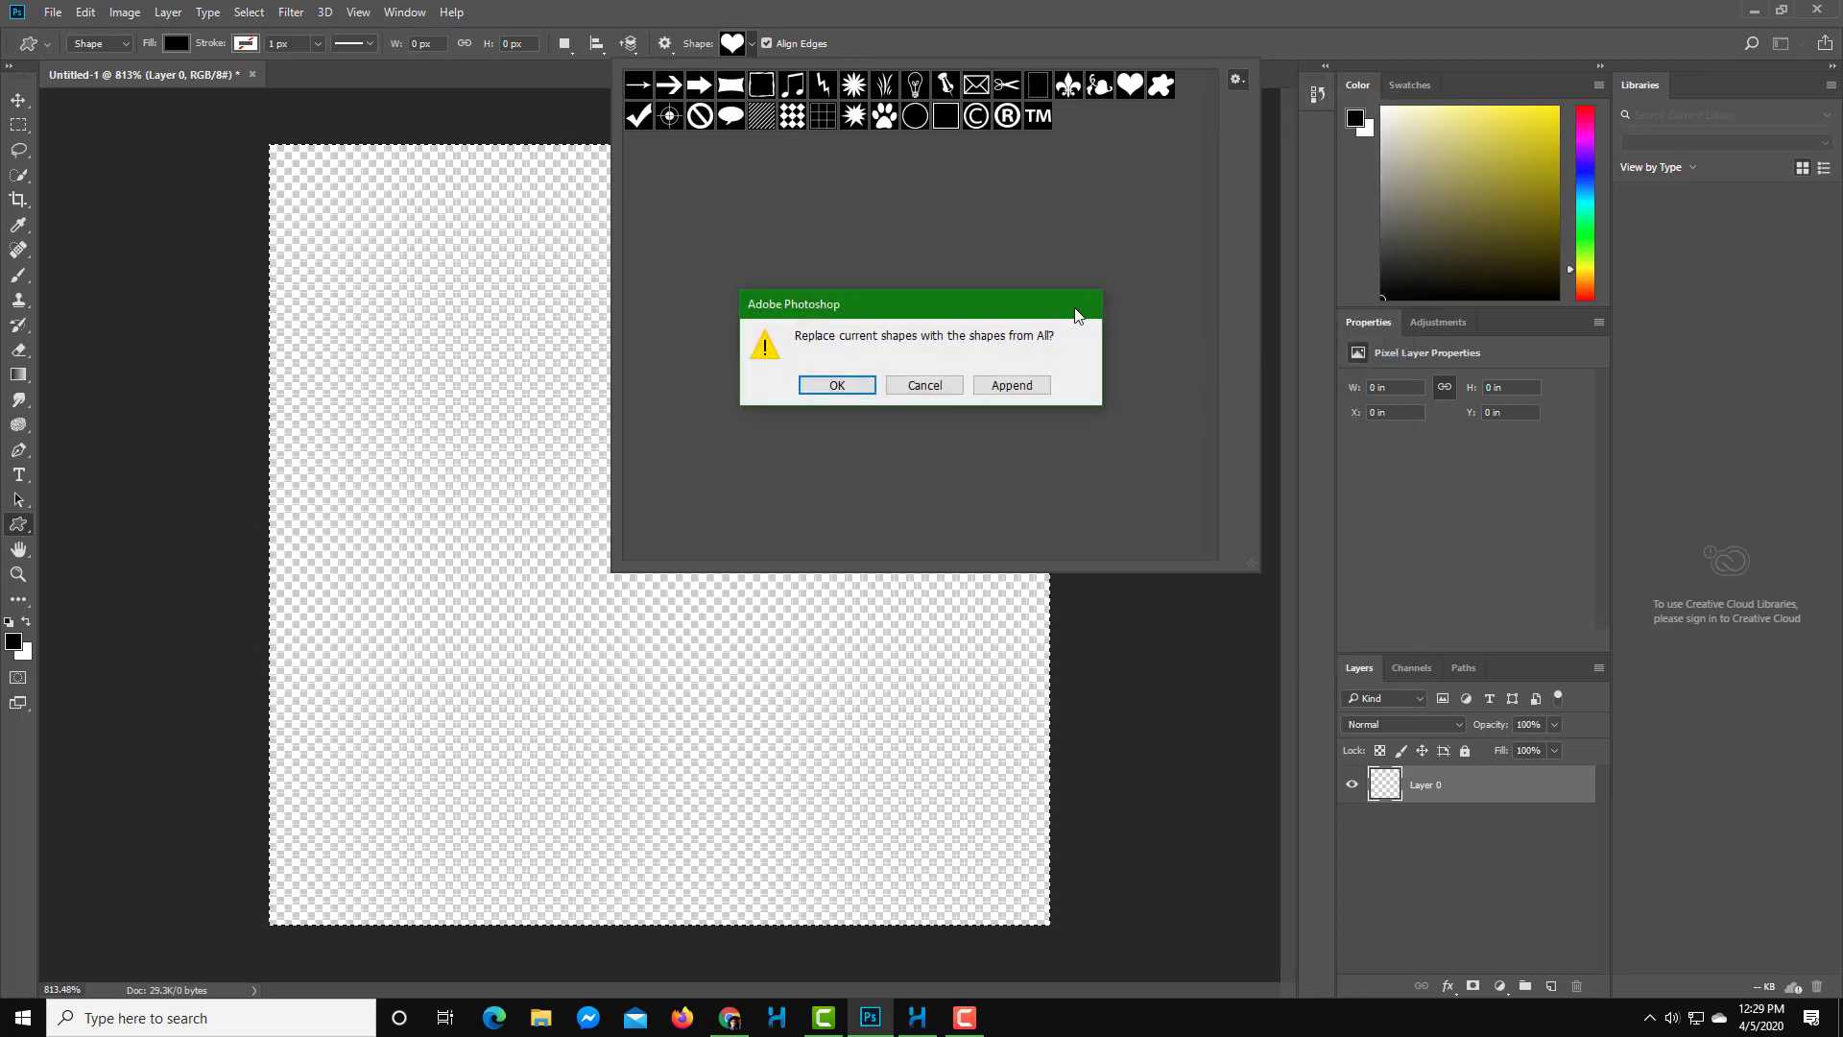
pyautogui.click(841, 384)
pyautogui.scroll(-1, 906, 346)
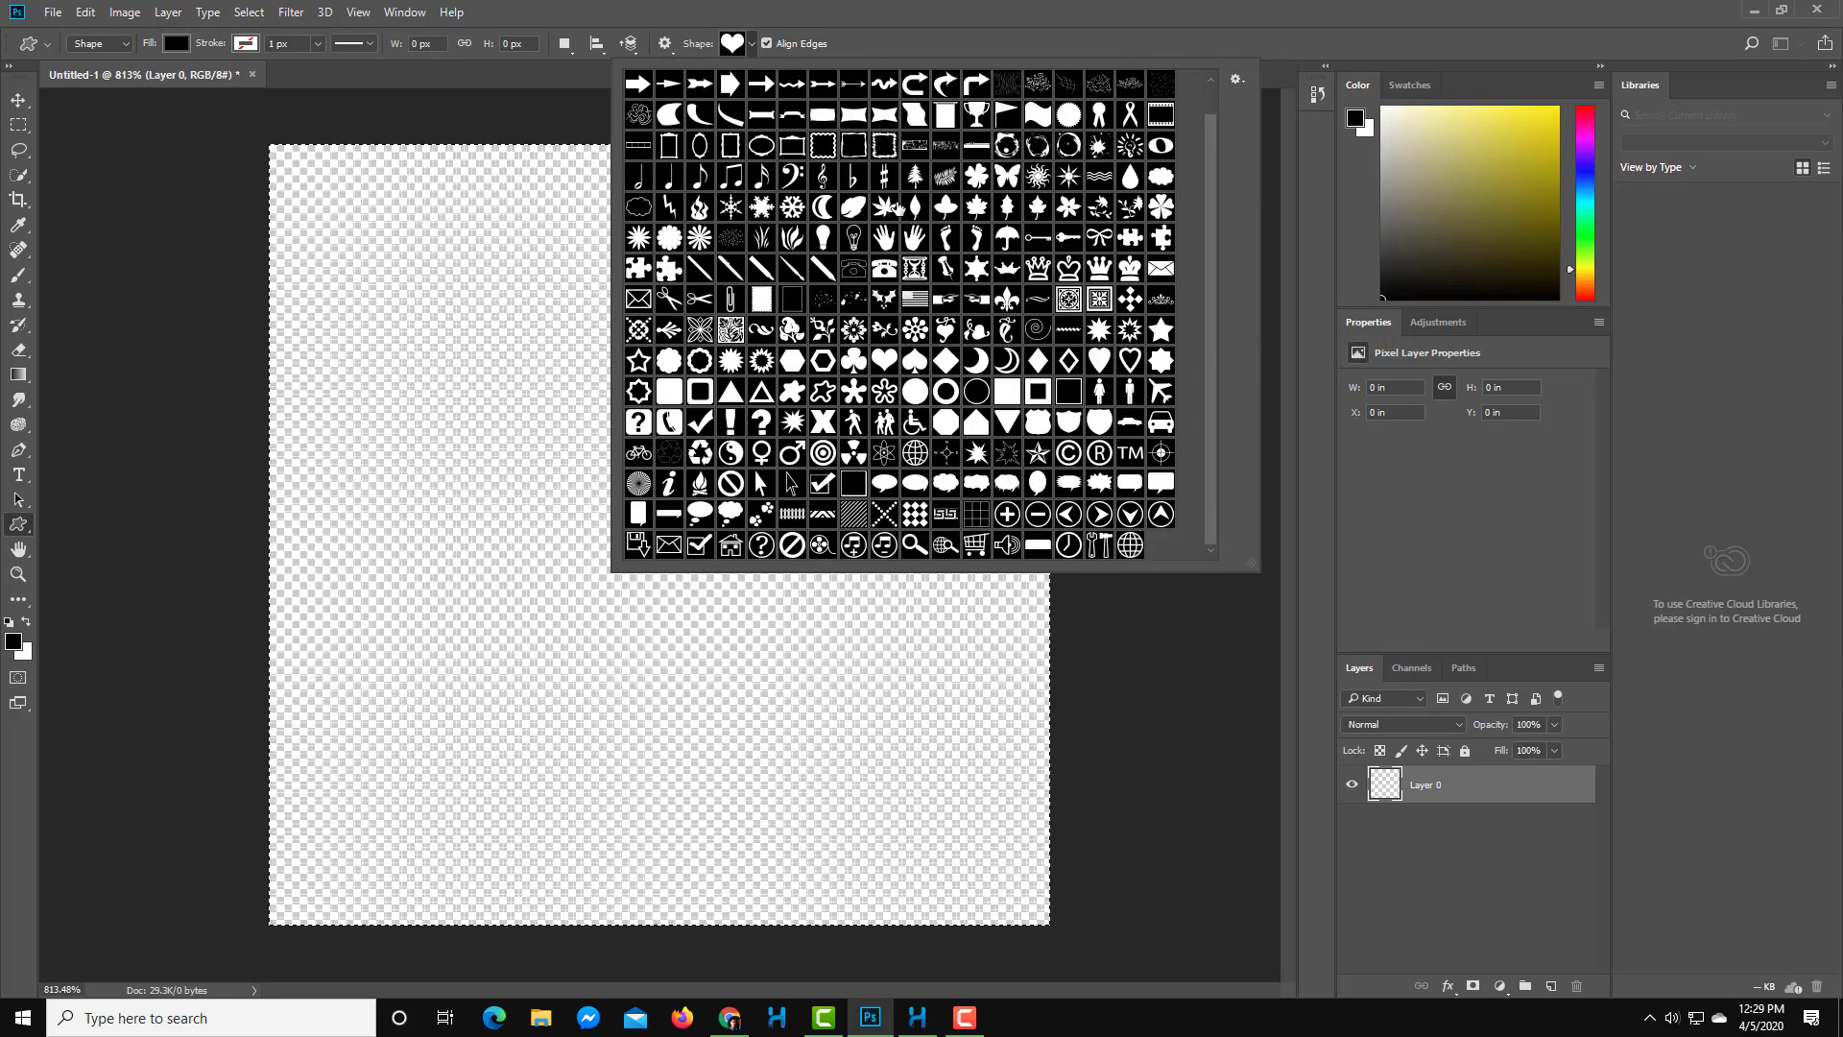
pyautogui.click(885, 208)
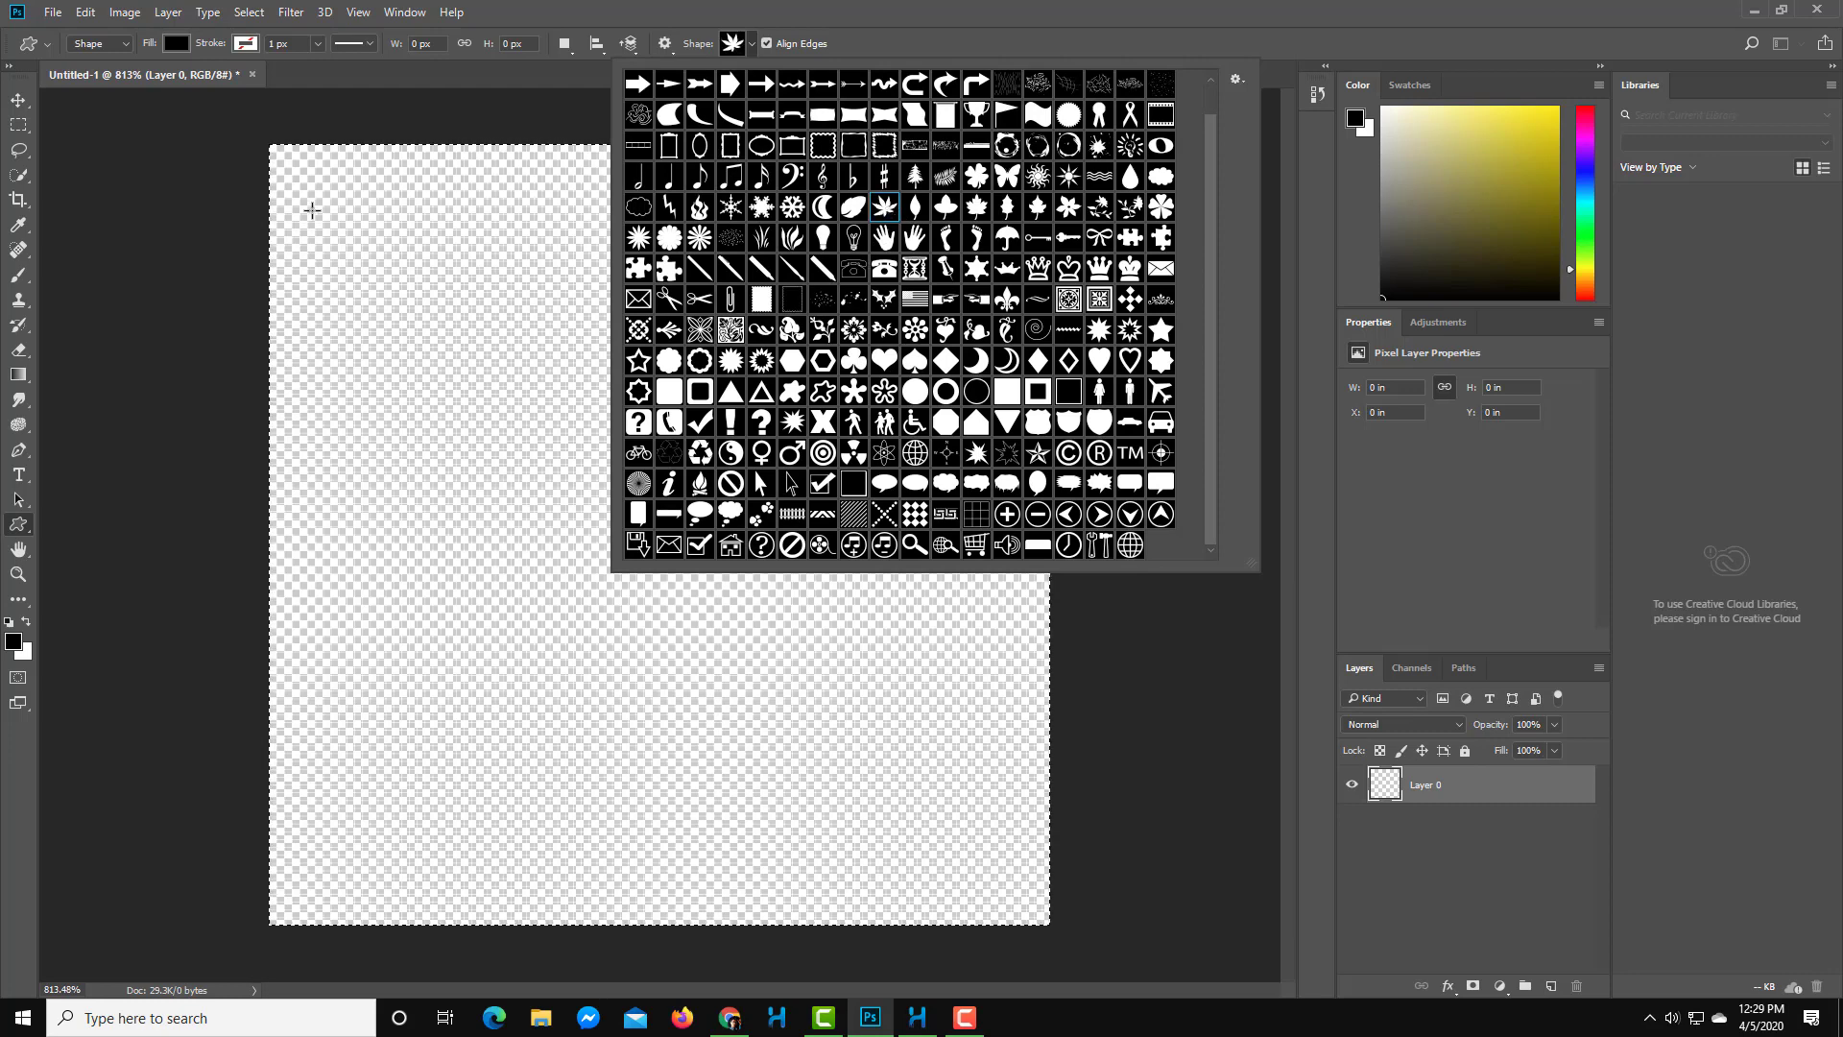
# - Draw a black leaf near the top-left, nudge it slightly, and reselect Shape 1
pyautogui.moveTo(317, 211); pyautogui.dragTo(489, 374)
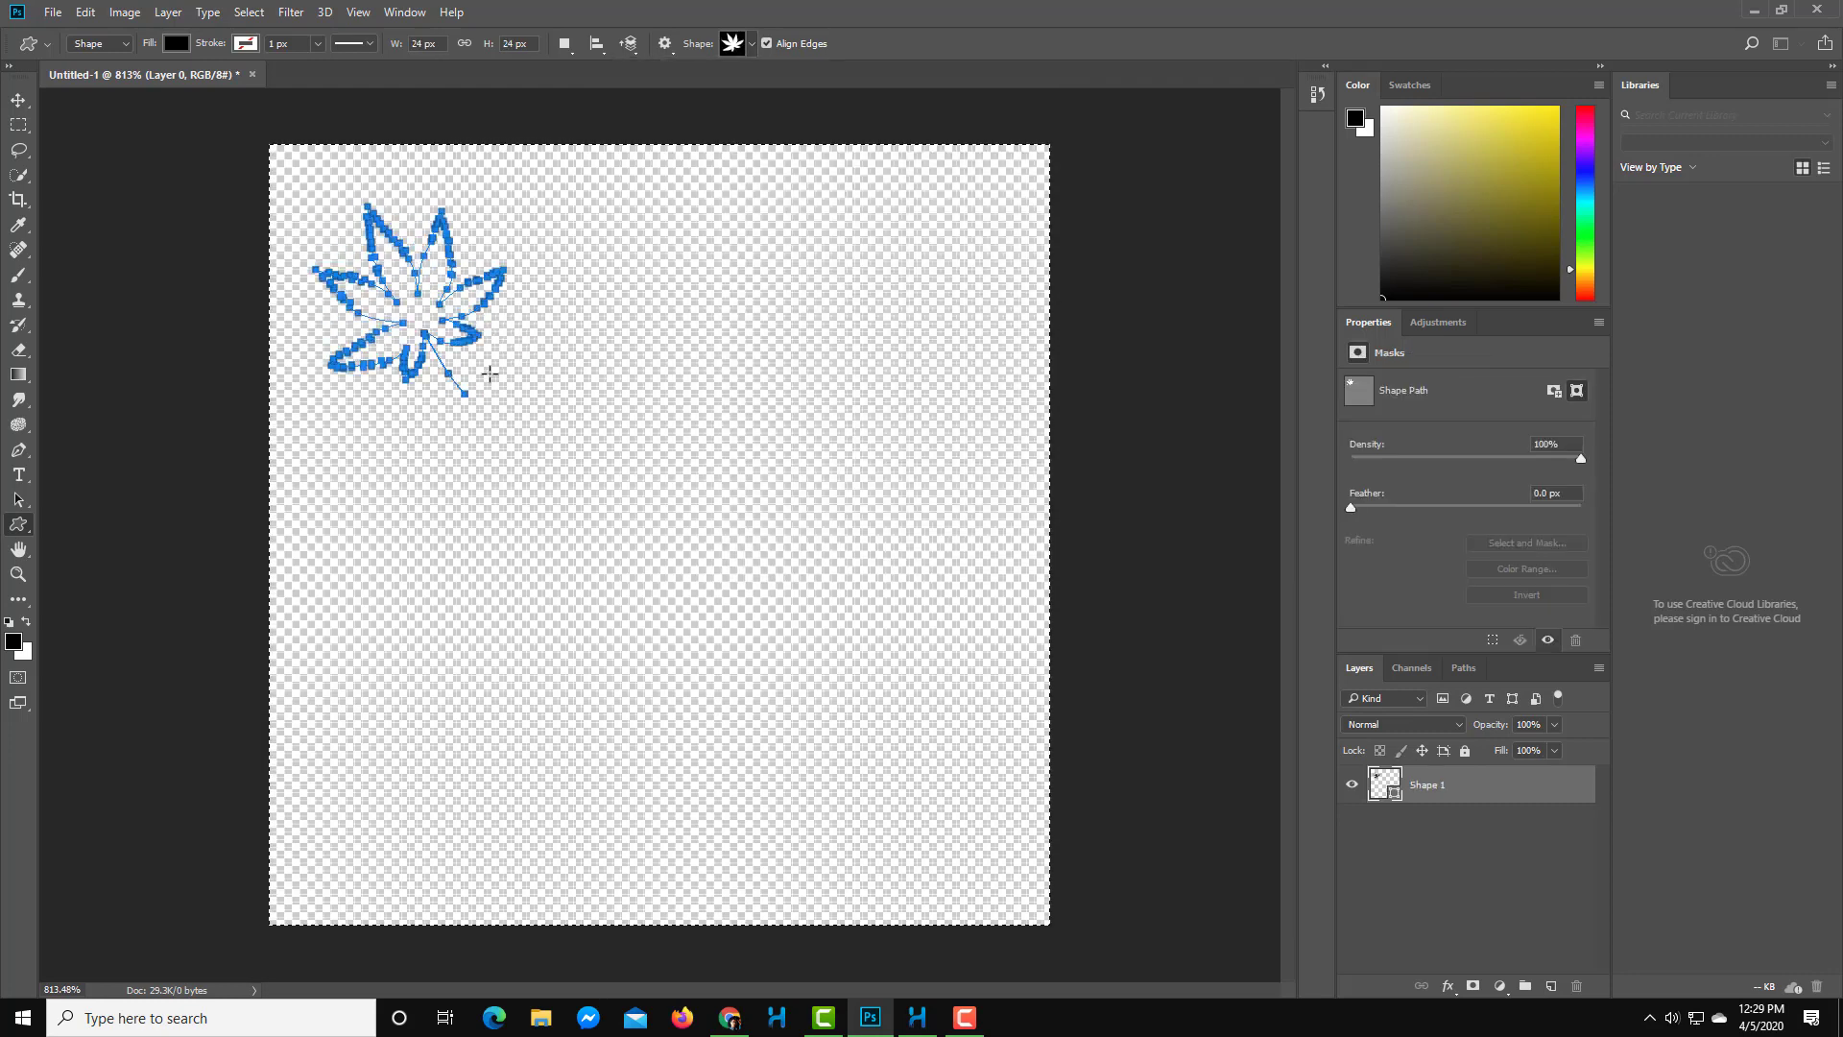
pyautogui.click(26, 102)
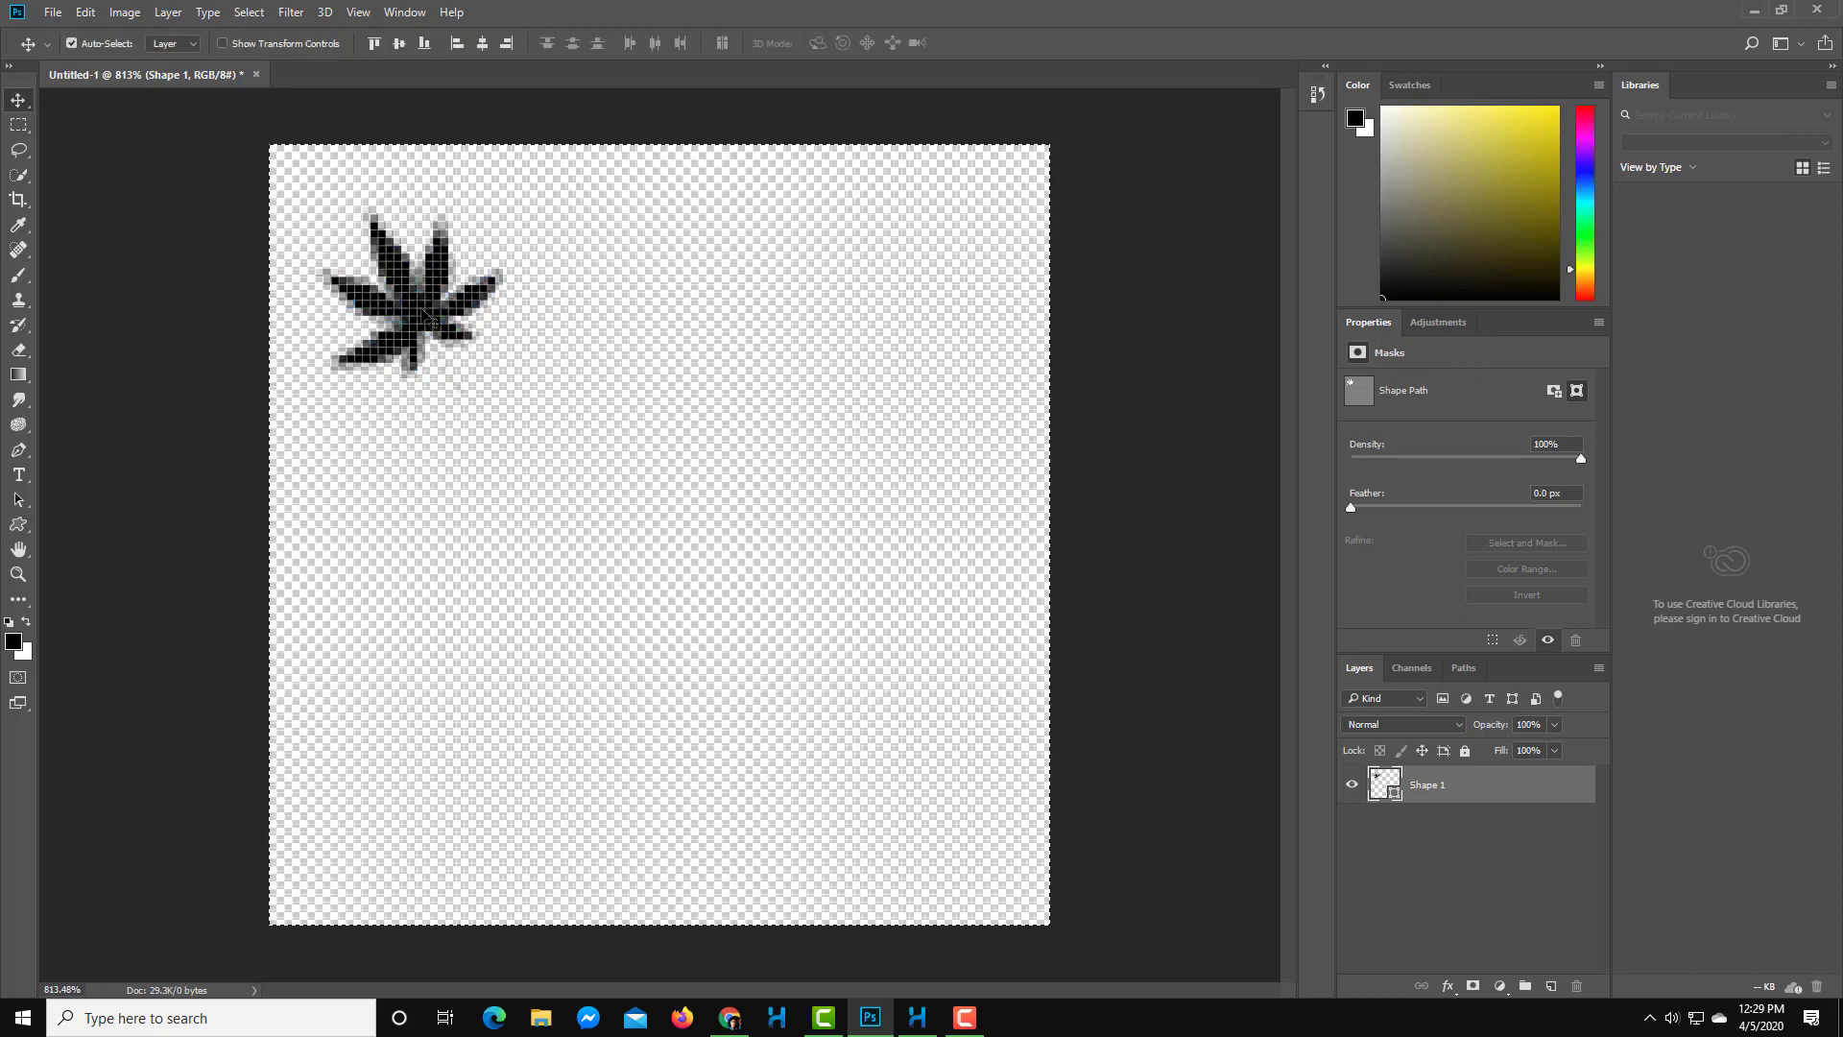
pyautogui.moveTo(429, 330)
pyautogui.mouseDown()
pyautogui.moveTo(491, 325)
pyautogui.moveTo(435, 331)
pyautogui.mouseUp()
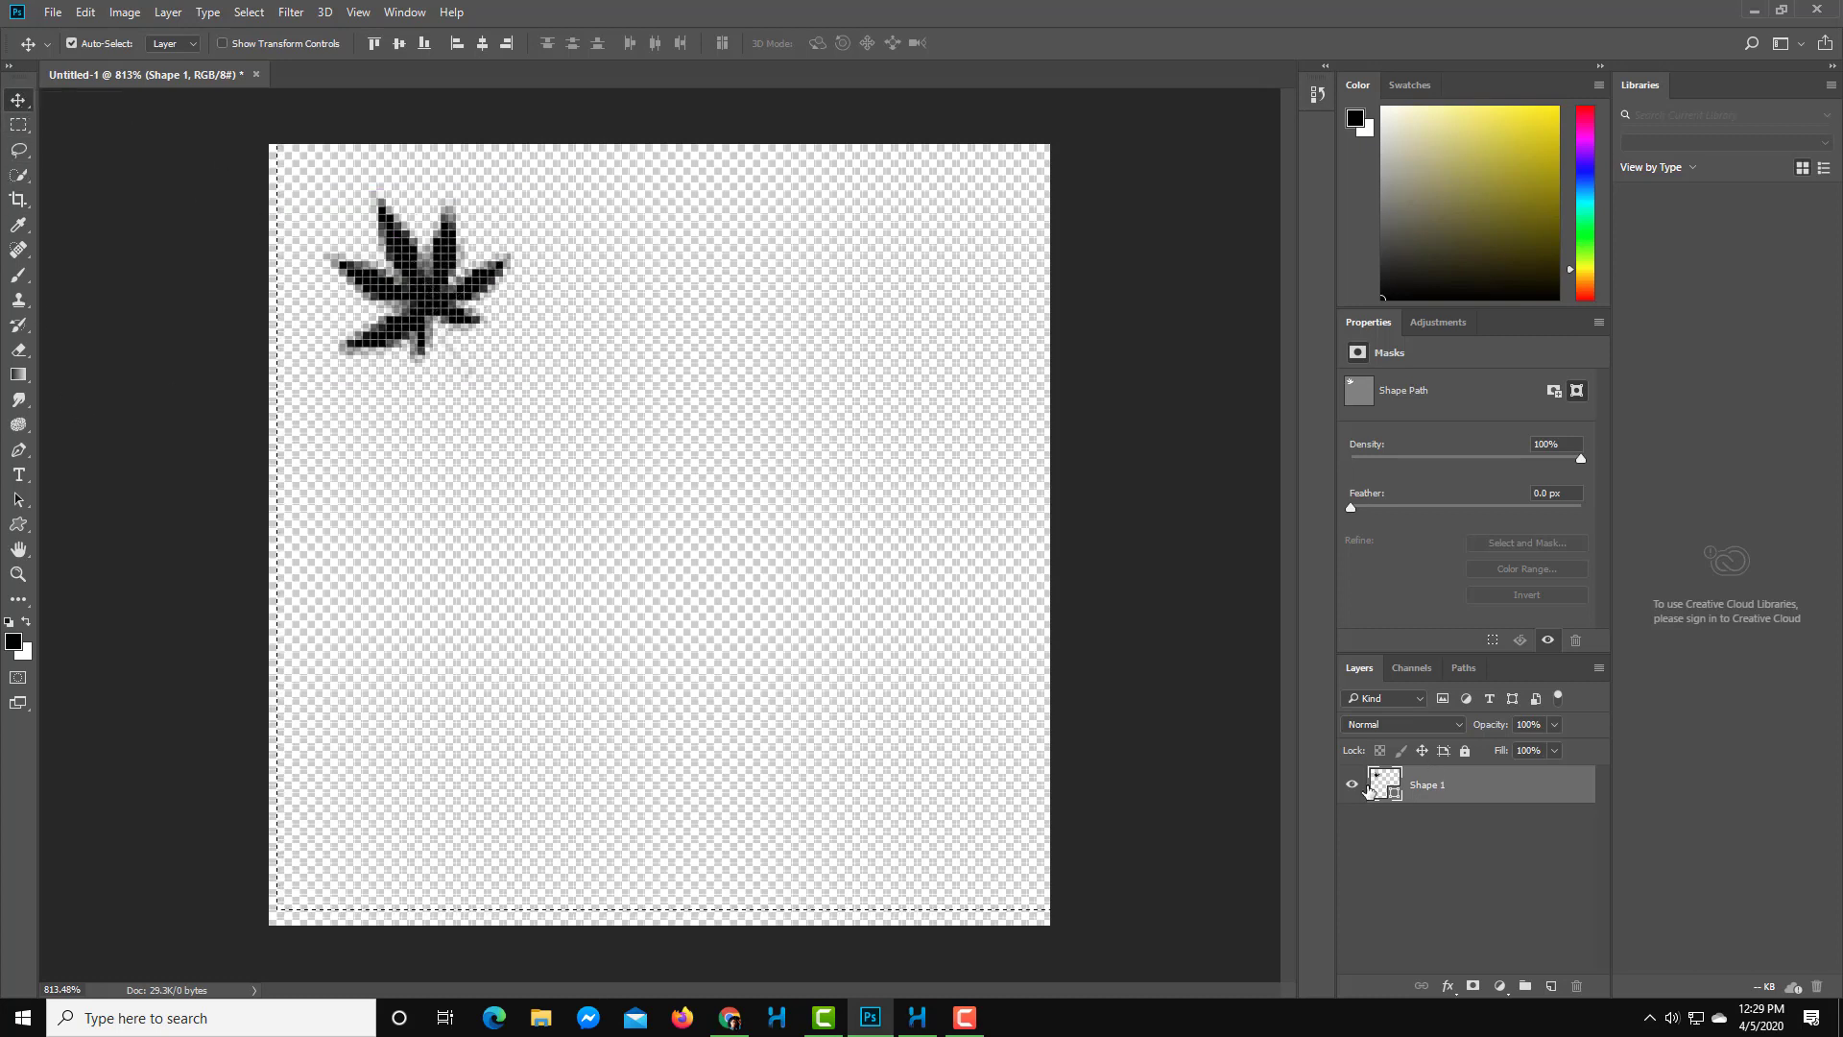
pyautogui.keyDown('ctrl'); pyautogui.click(1428, 787); pyautogui.keyUp('ctrl')
pyautogui.click(1427, 786)
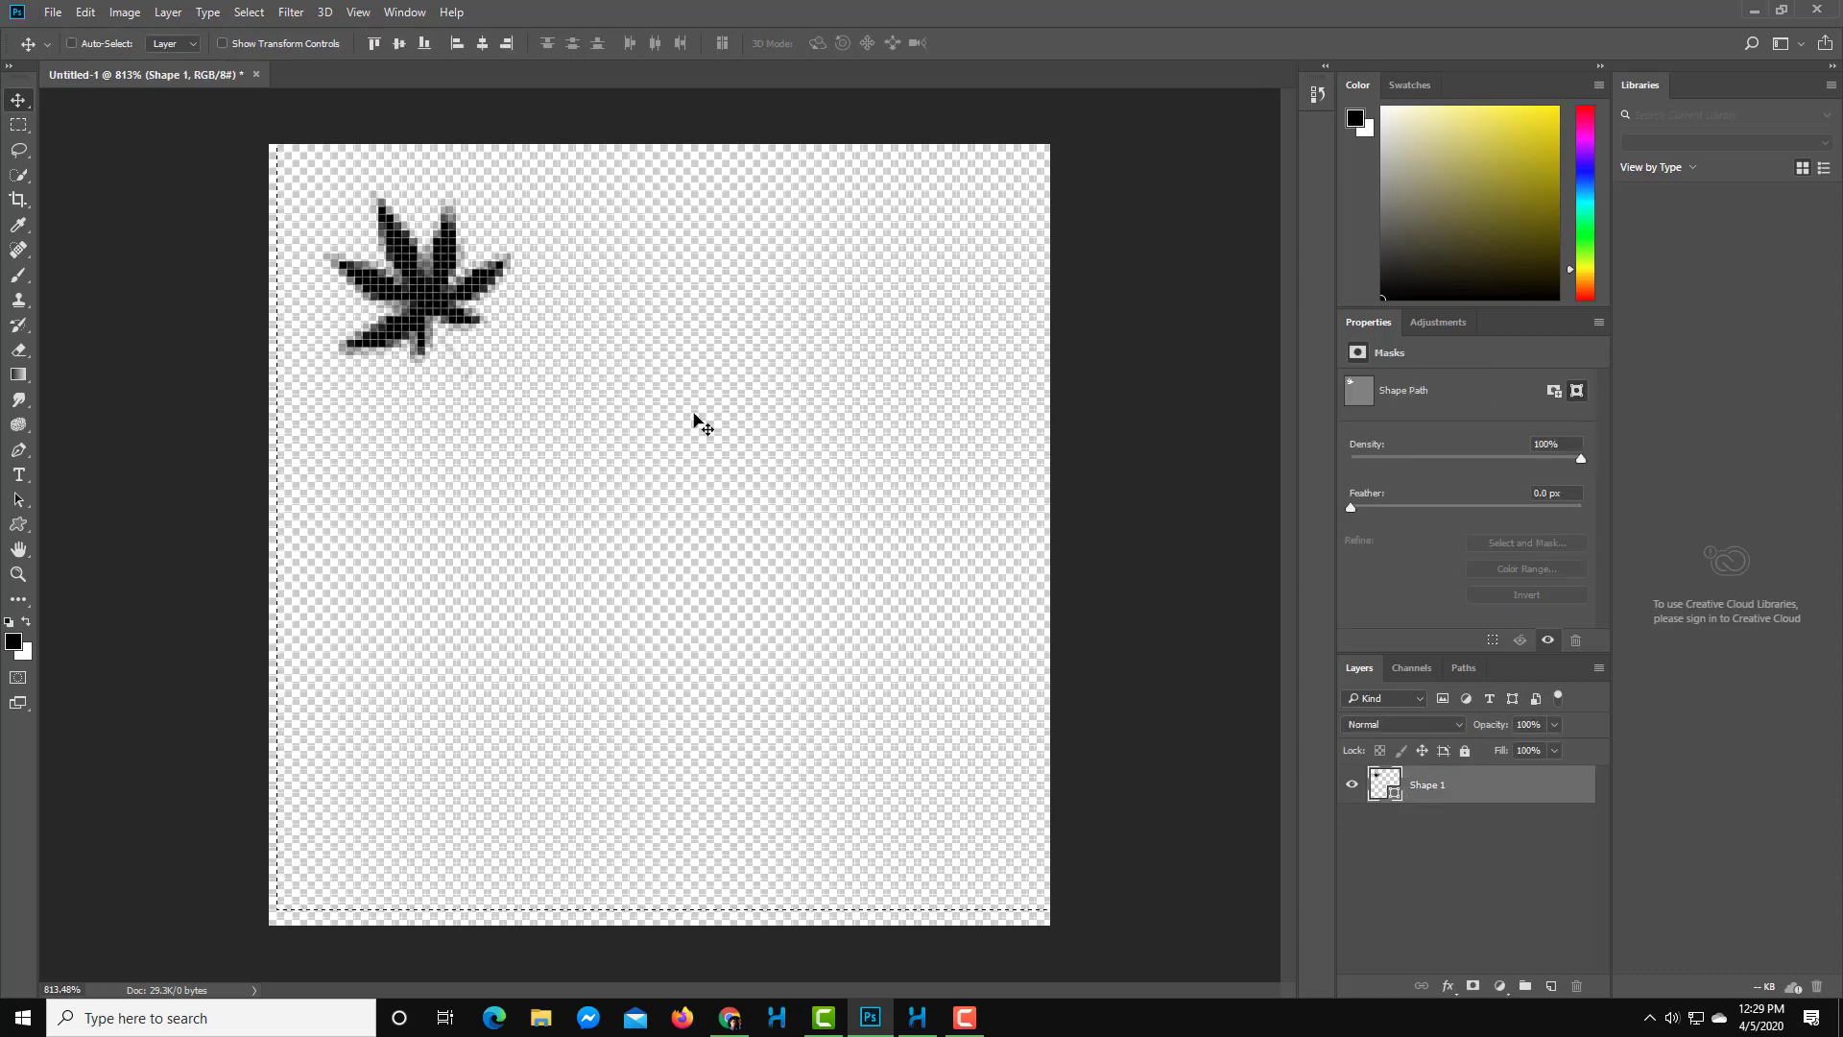
# - Alt-drag the leaf into copies up to Shape 1 copy 13, scattered across the canvas
pyautogui.moveTo(246, 207)
pyautogui.mouseDown()
pyautogui.moveTo(449, 301)
pyautogui.moveTo(248, 207)
pyautogui.mouseUp()
pyautogui.keyDown('alt'); pyautogui.moveTo(401, 246); pyautogui.dragTo(813, 607); pyautogui.keyUp('alt')
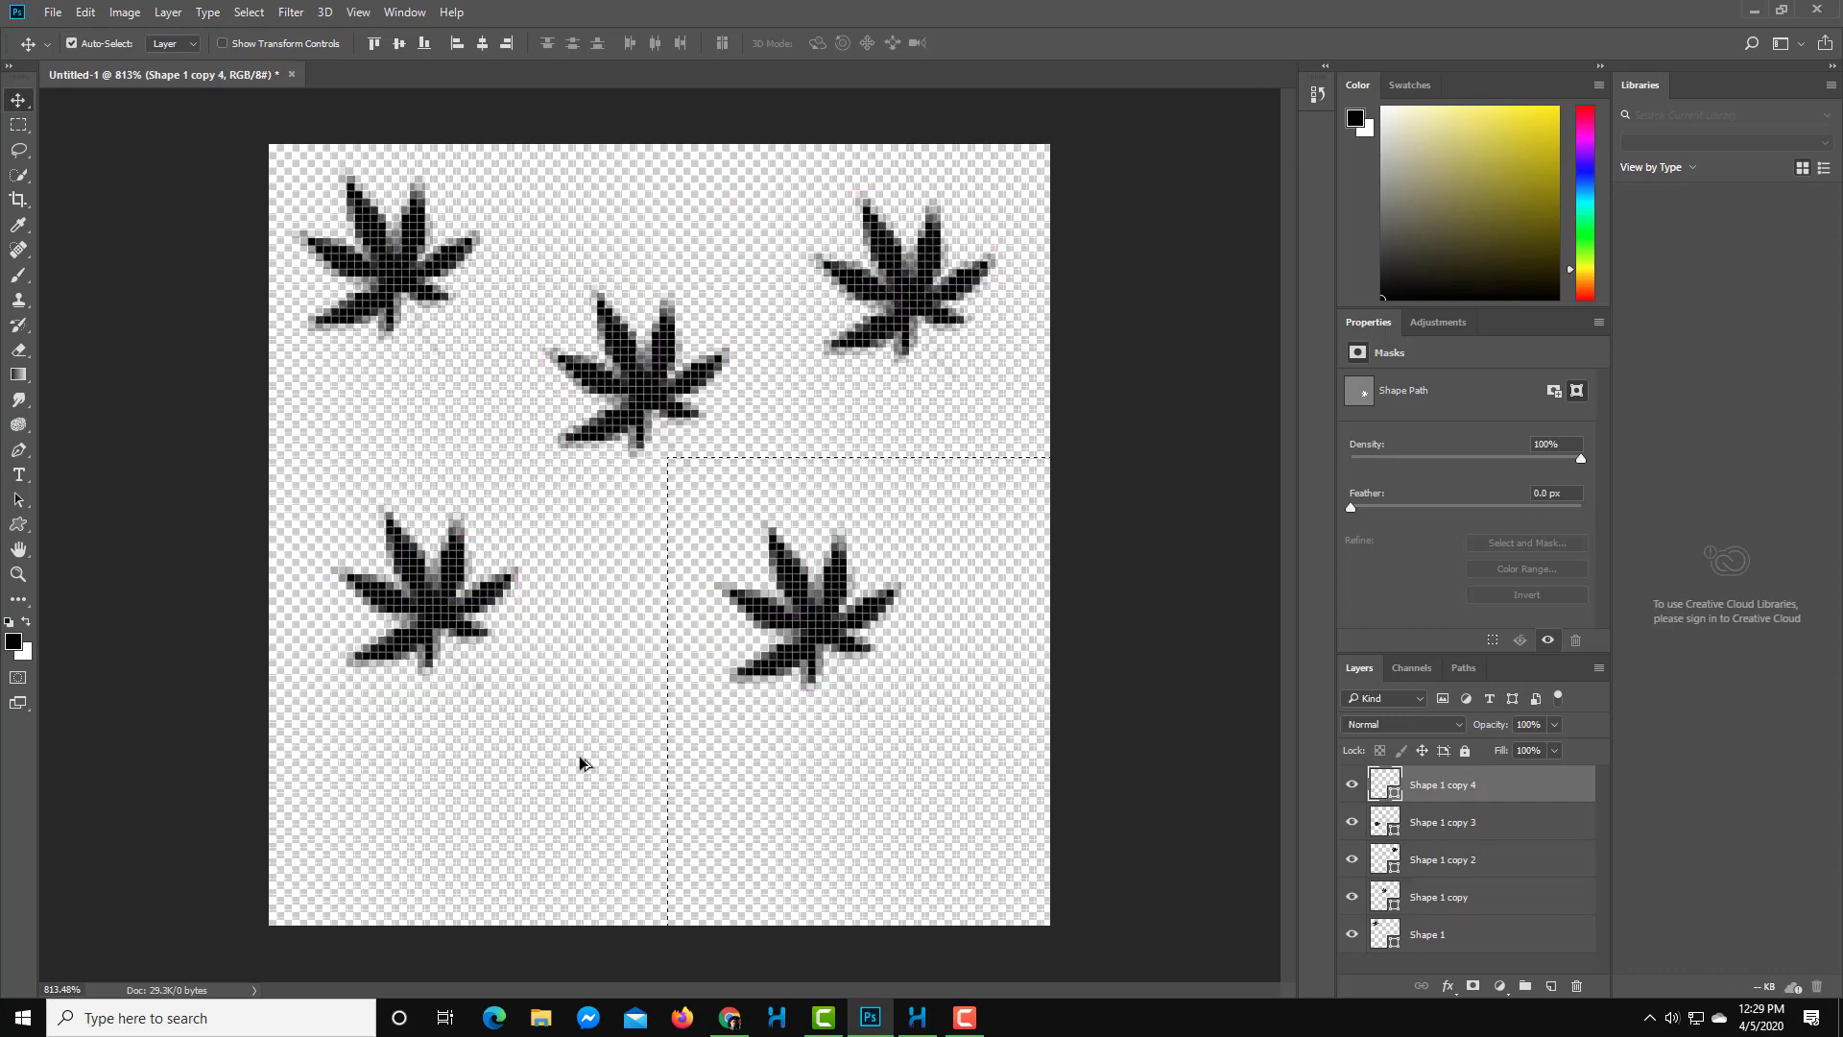
pyautogui.click(1484, 822)
pyautogui.keyDown('alt'); pyautogui.moveTo(842, 619); pyautogui.dragTo(1008, 821); pyautogui.keyUp('alt')
pyautogui.keyDown('alt'); pyautogui.moveTo(637, 807); pyautogui.dragTo(346, 430); pyautogui.keyUp('alt')
pyautogui.keyDown('alt'); pyautogui.moveTo(346, 430); pyautogui.dragTo(653, 252); pyautogui.keyUp('alt')
pyautogui.keyDown('alt'); pyautogui.moveTo(663, 254); pyautogui.dragTo(739, 486); pyautogui.keyUp('alt')
pyautogui.keyDown('alt'); pyautogui.moveTo(925, 483); pyautogui.dragTo(744, 833); pyautogui.keyUp('alt')
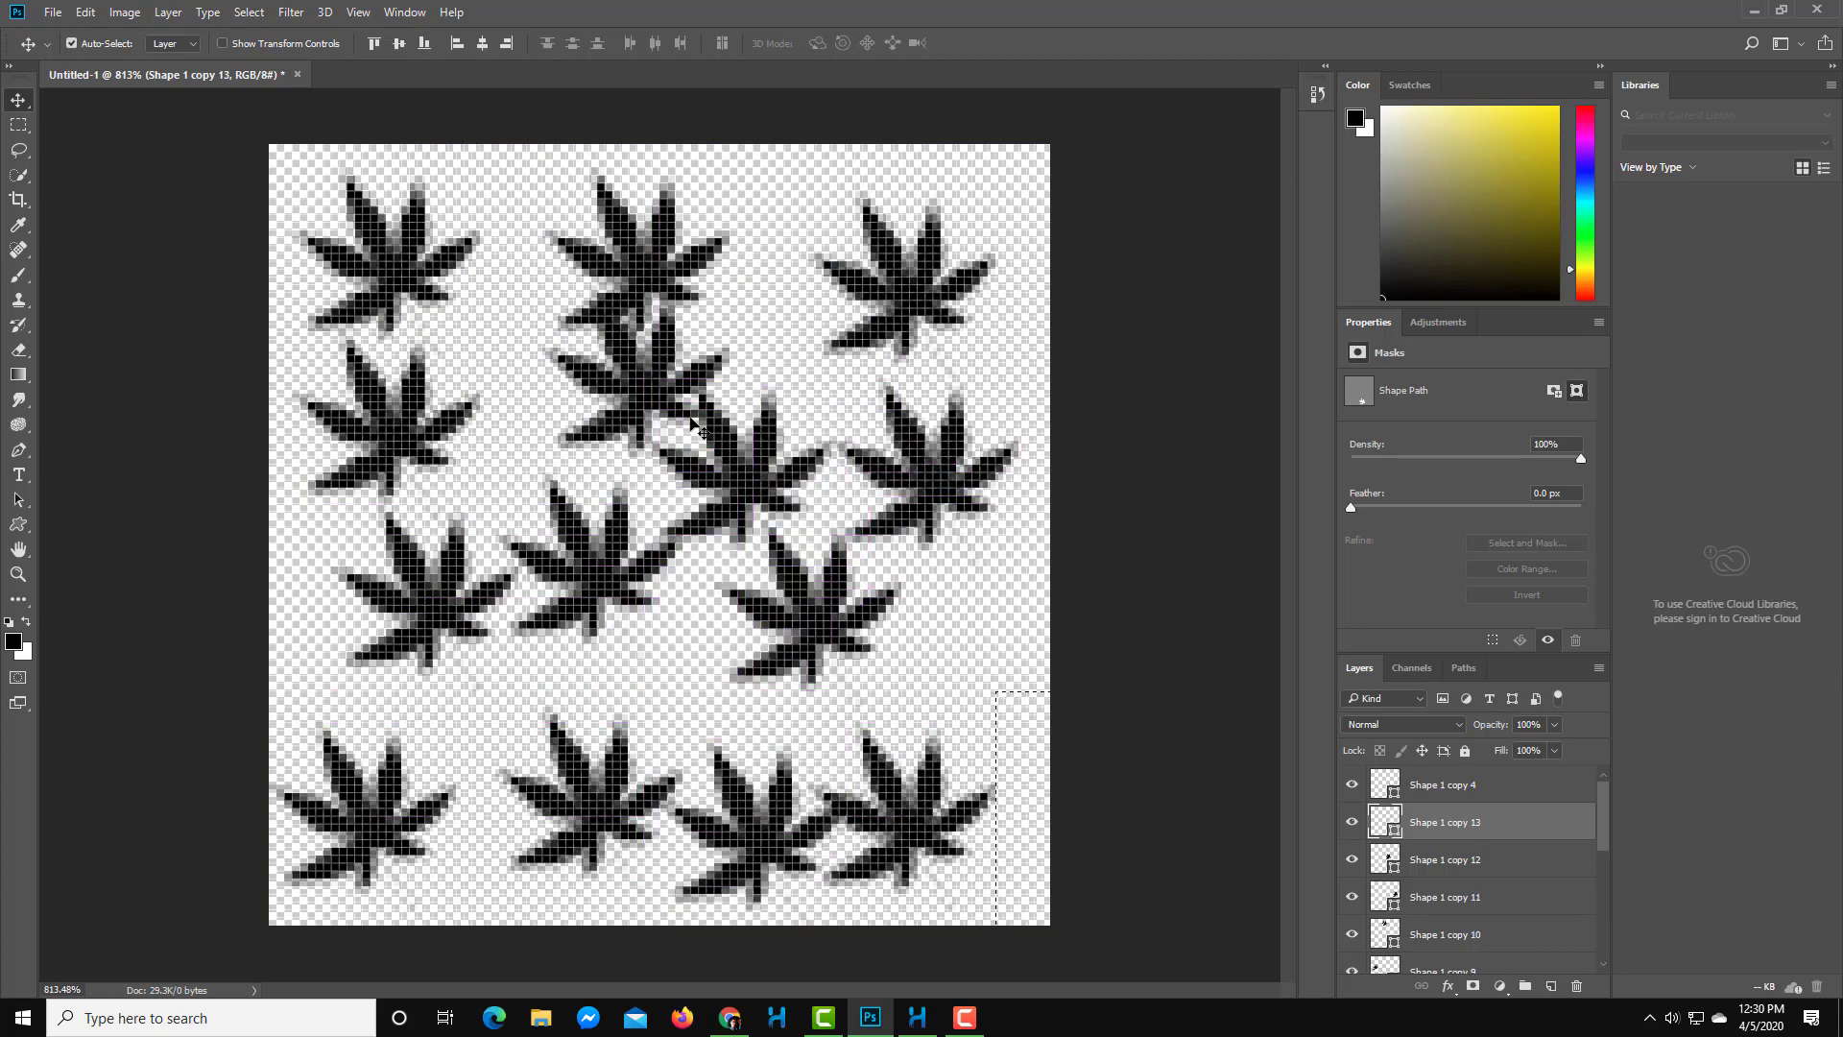
pyautogui.click(741, 401)
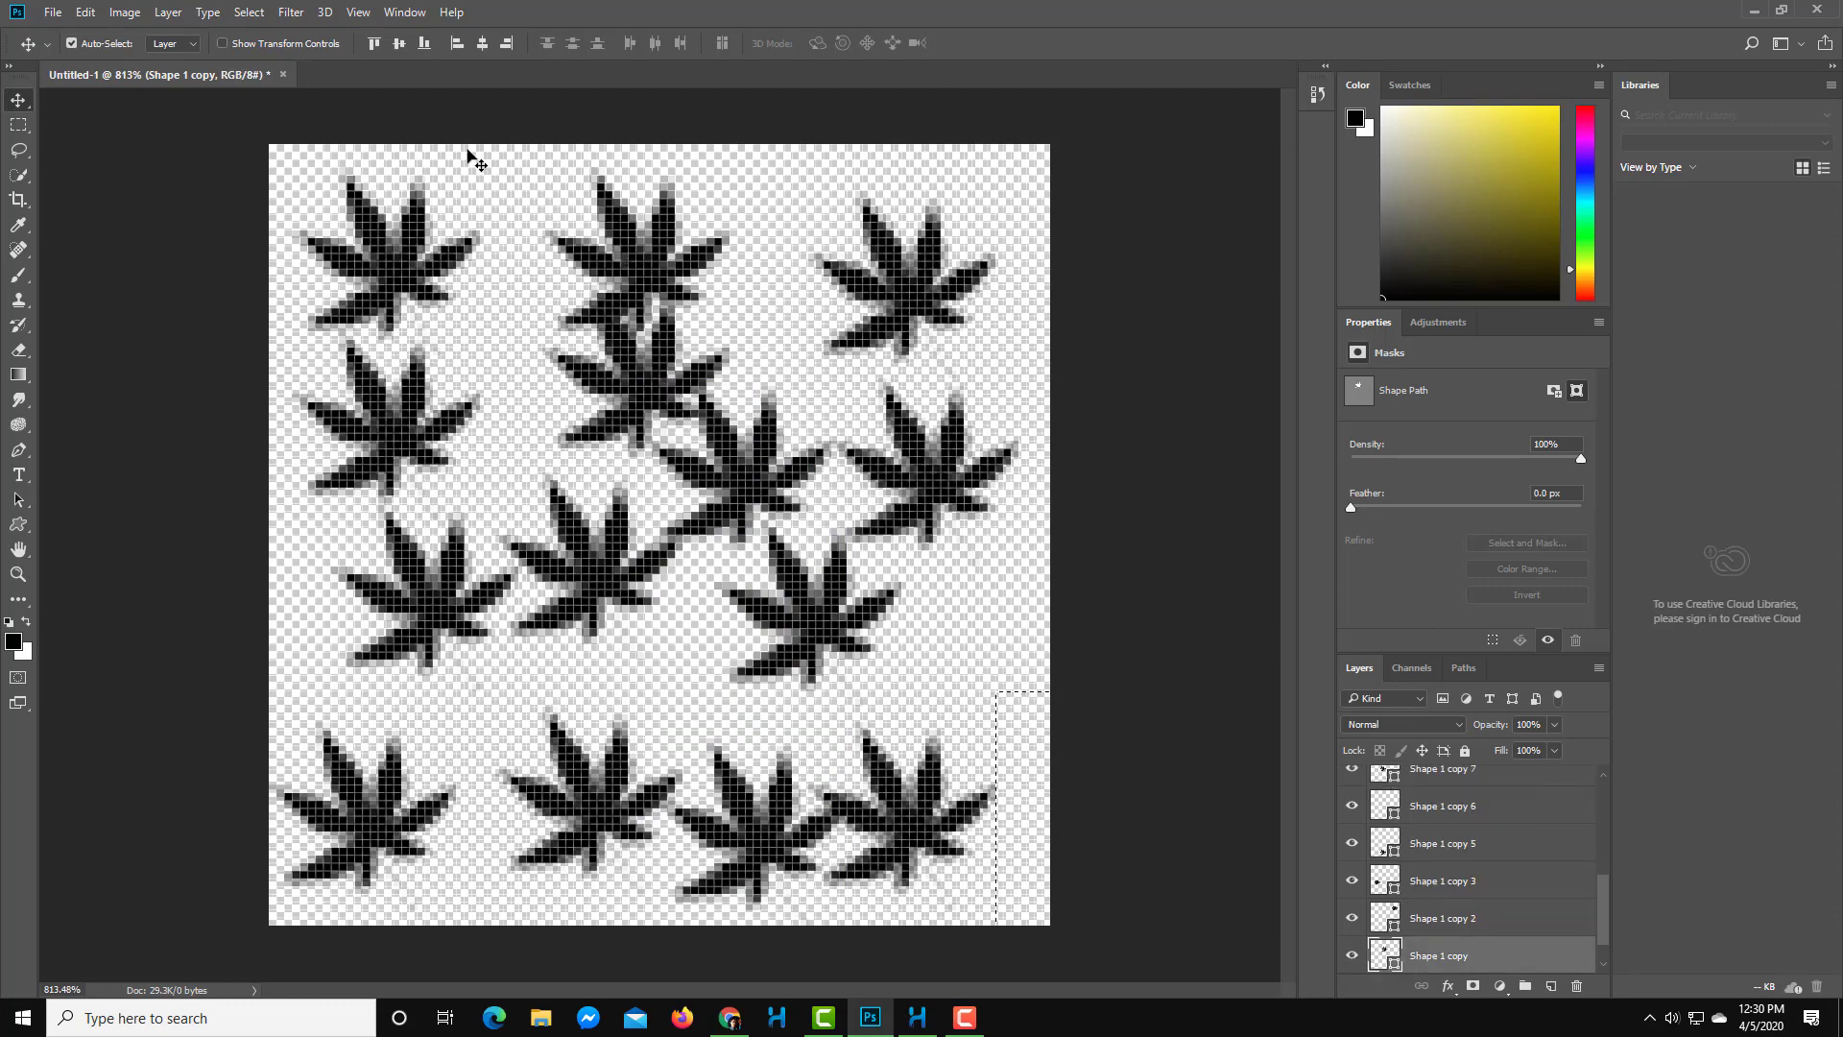
# - Save the leaf sheet as ToonboomTexture.psd on TutorTube (K:) with maximum compatibility, then return to Harmony
pyautogui.click(53, 16)
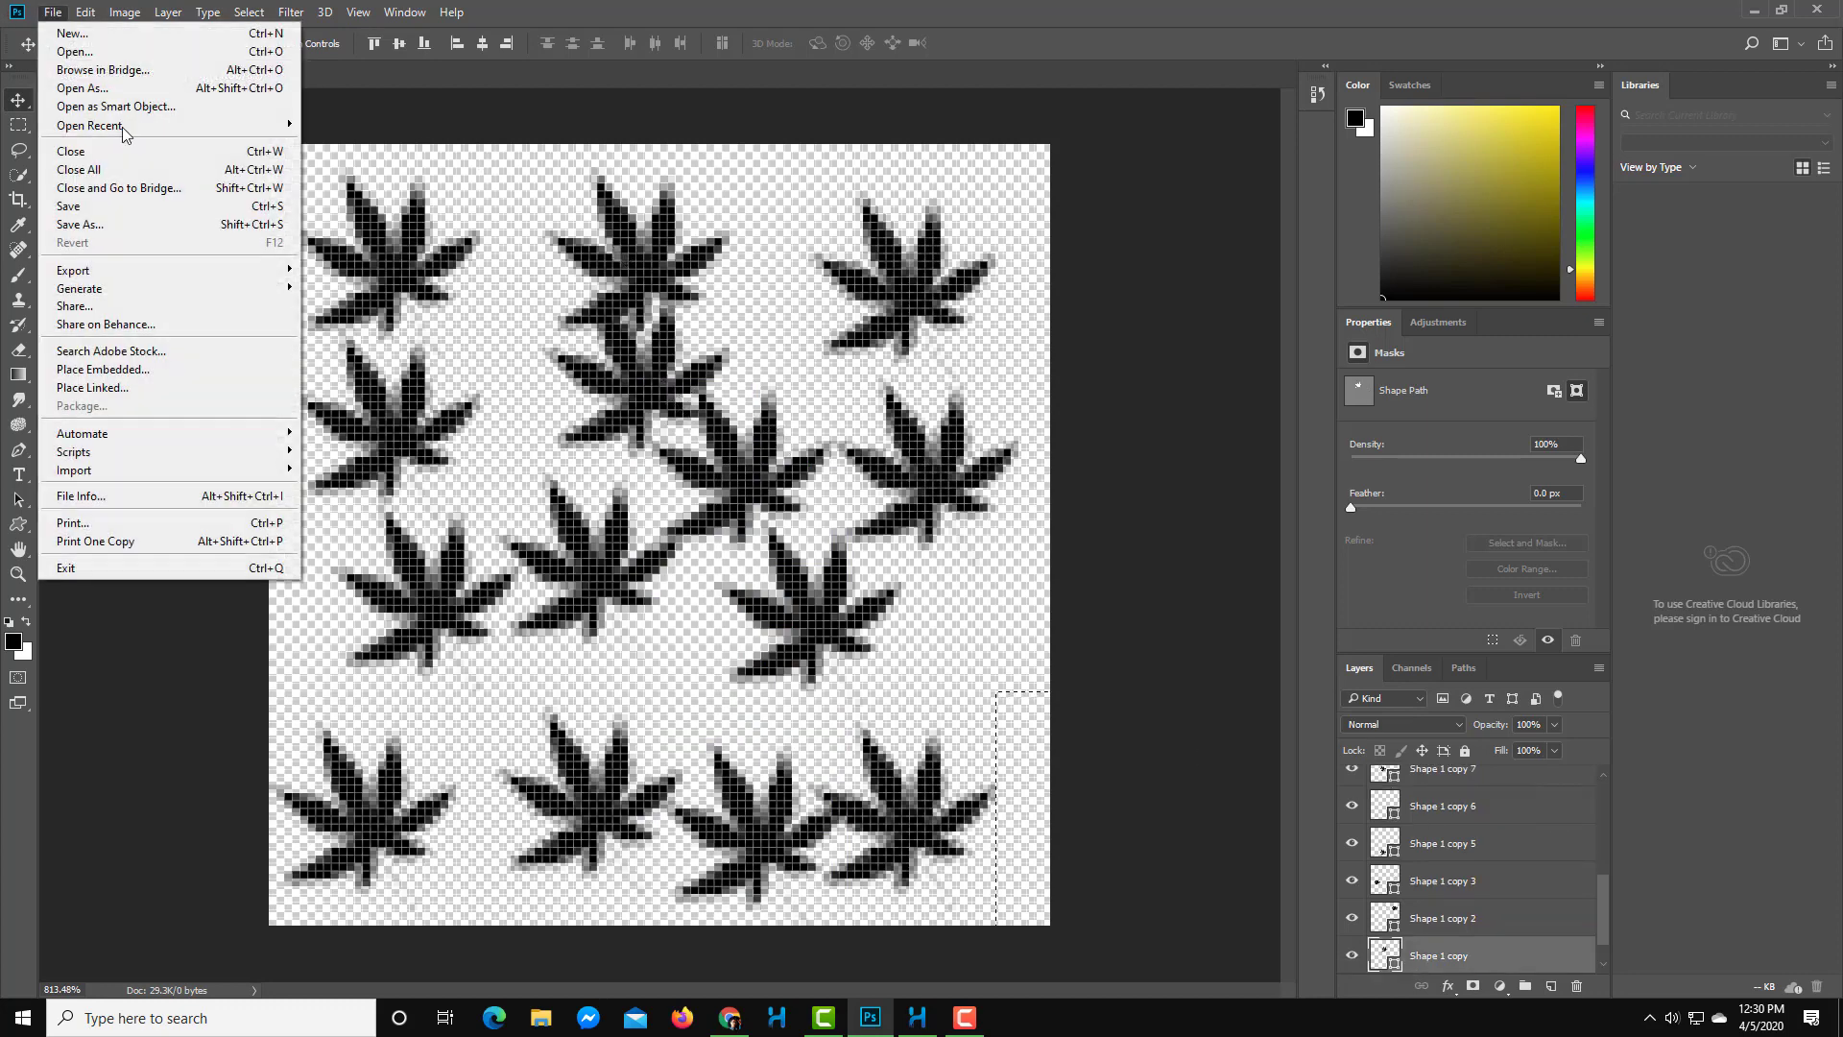
pyautogui.click(120, 226)
pyautogui.moveTo(279, 361); pyautogui.dragTo(279, 491)
pyautogui.click(230, 424)
pyautogui.click(303, 552)
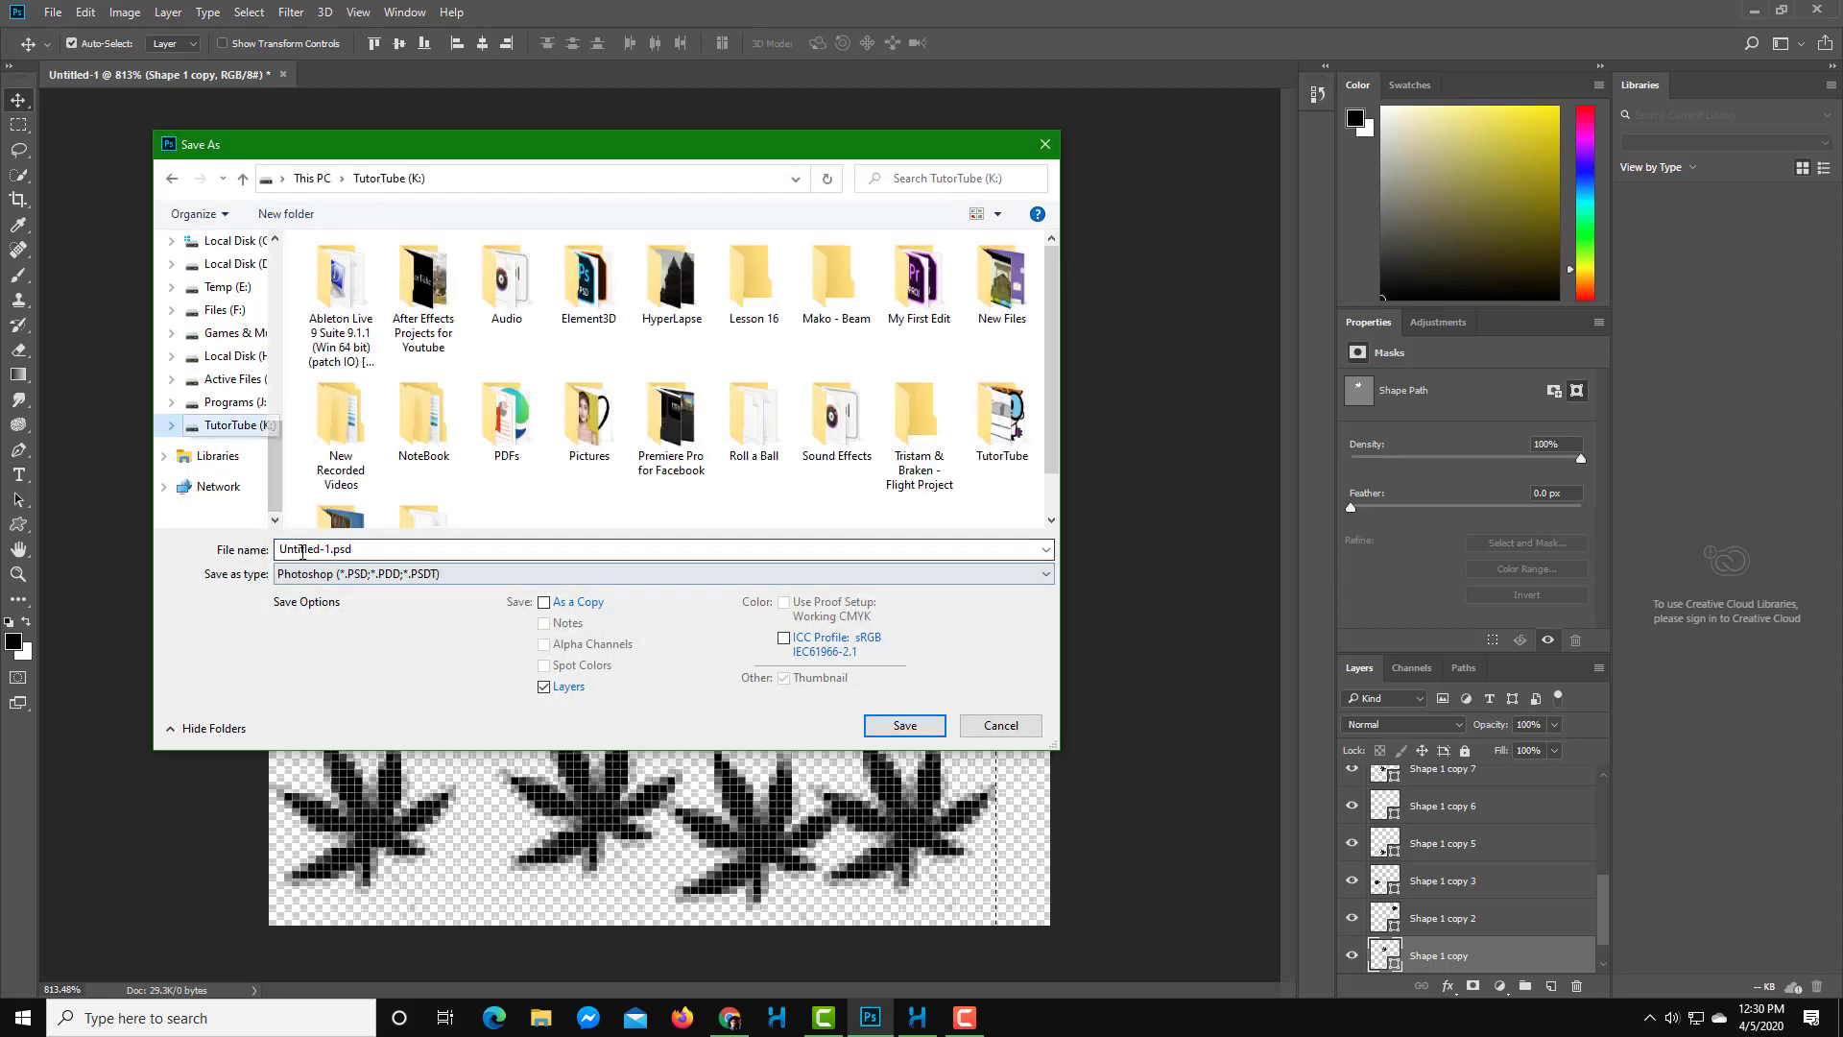
pyautogui.moveTo(331, 549); pyautogui.dragTo(92, 543)
pyautogui.write('Toon')
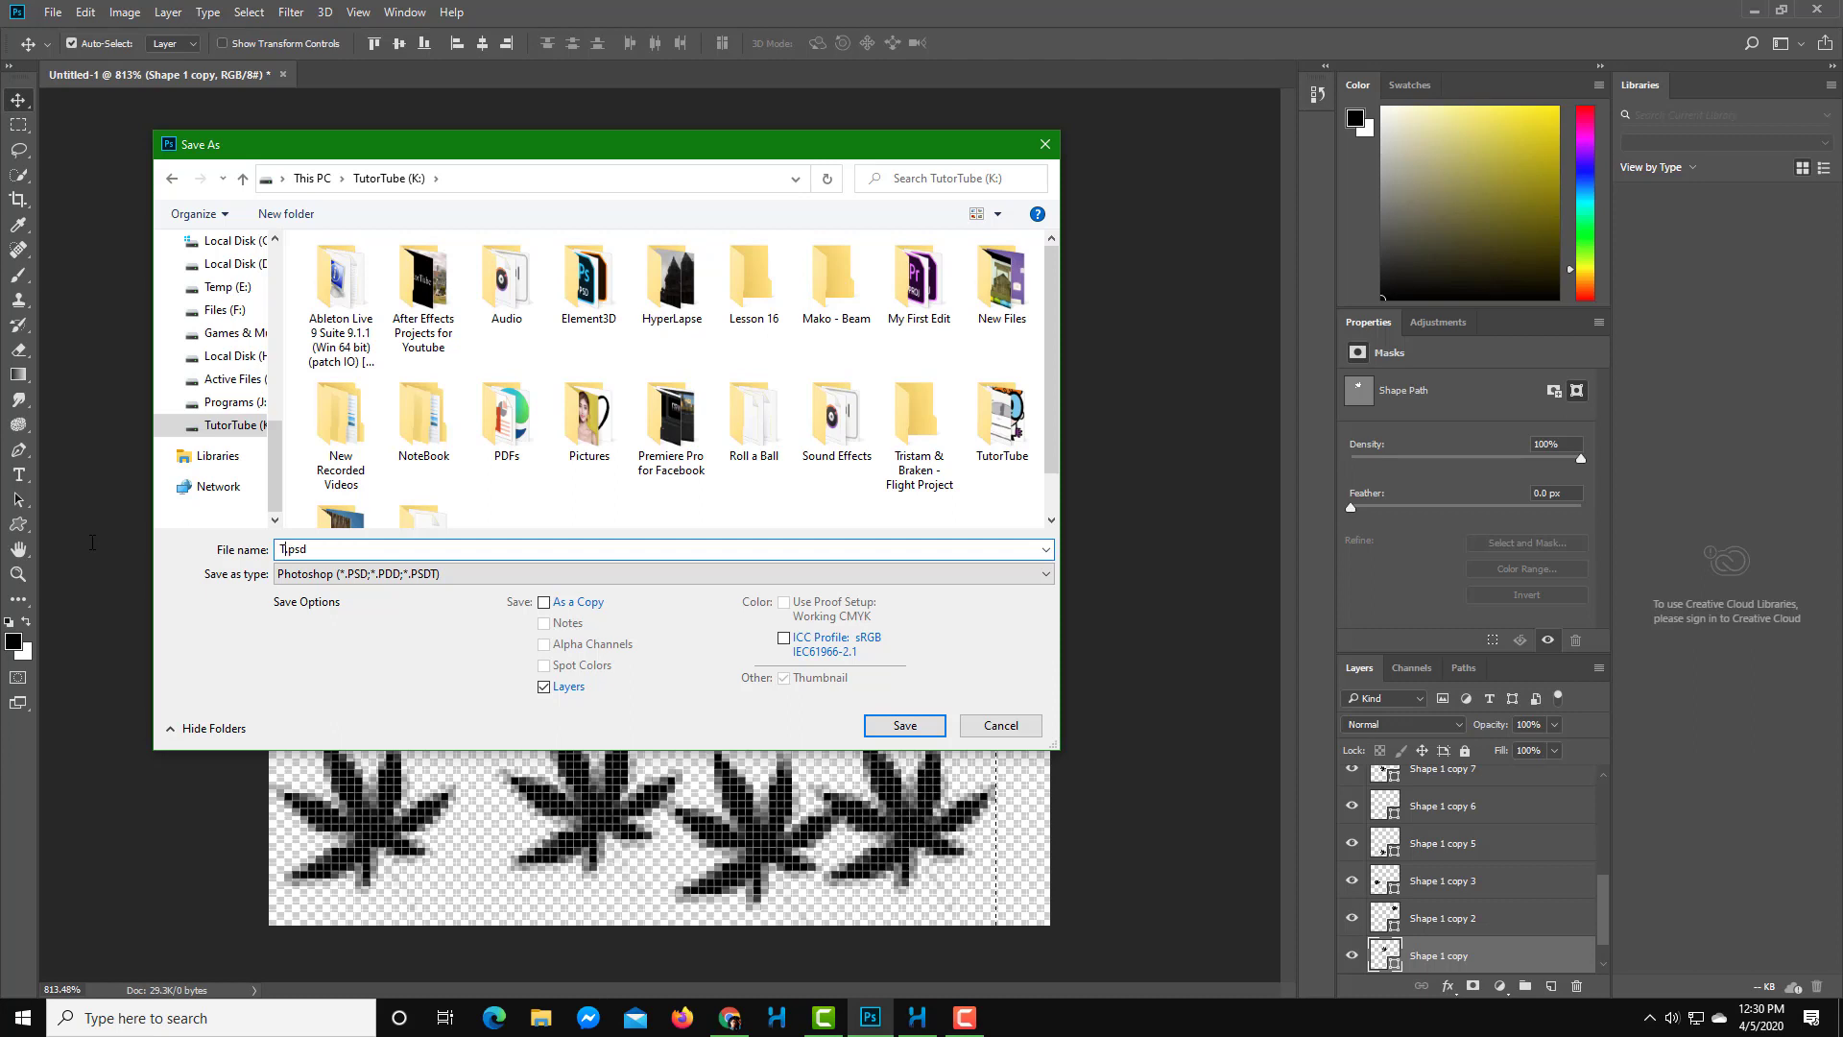
pyautogui.write('boomTexture')
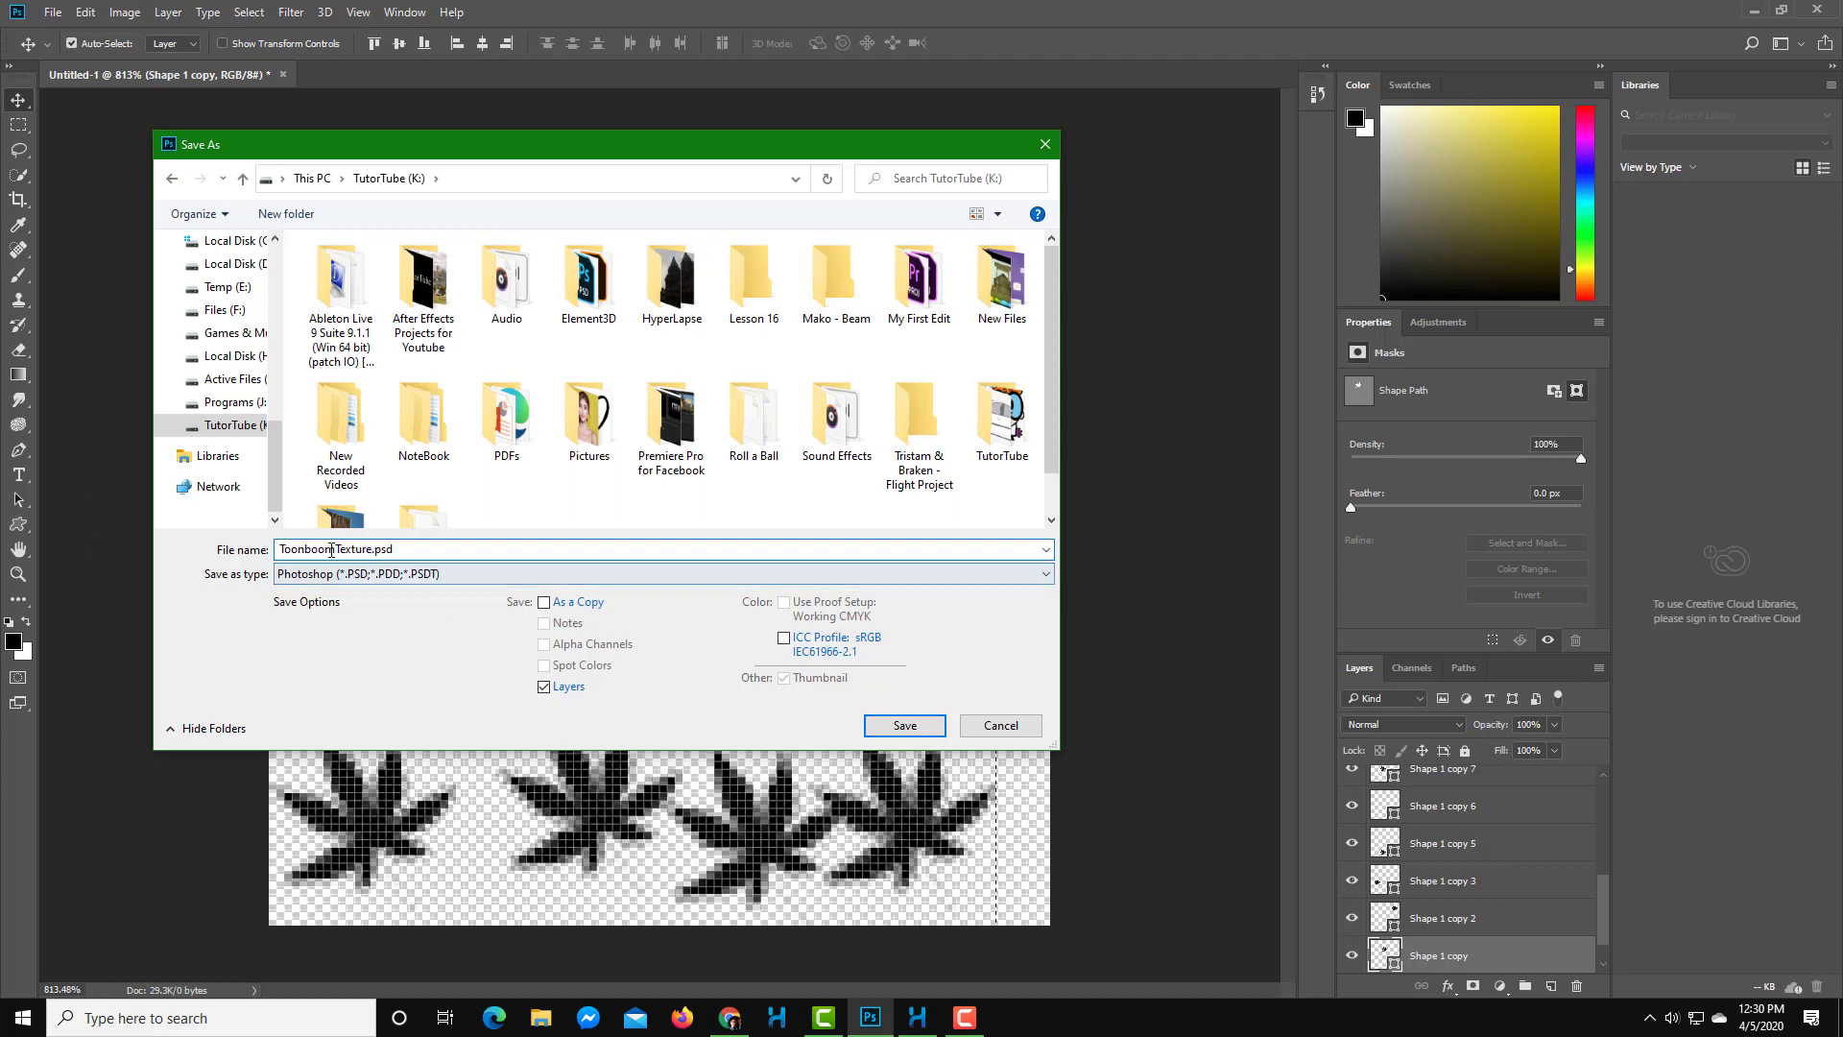
pyautogui.click(904, 725)
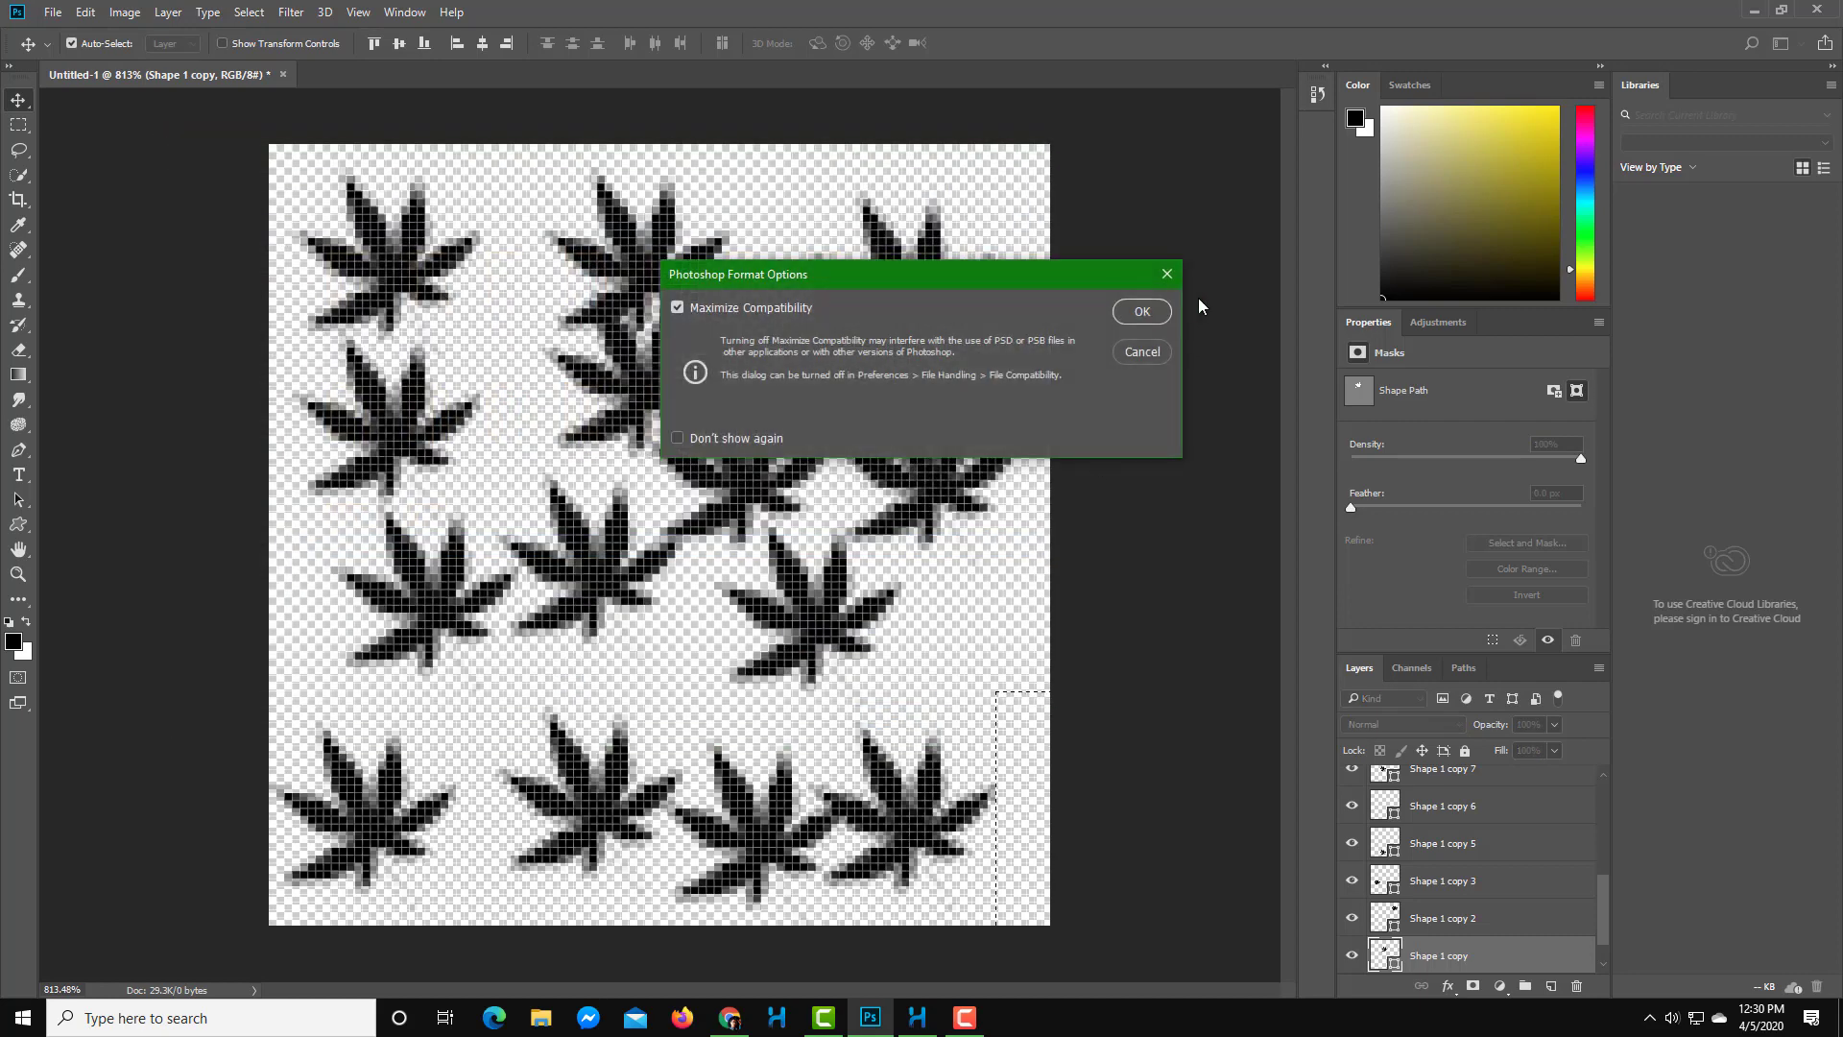
pyautogui.click(1141, 312)
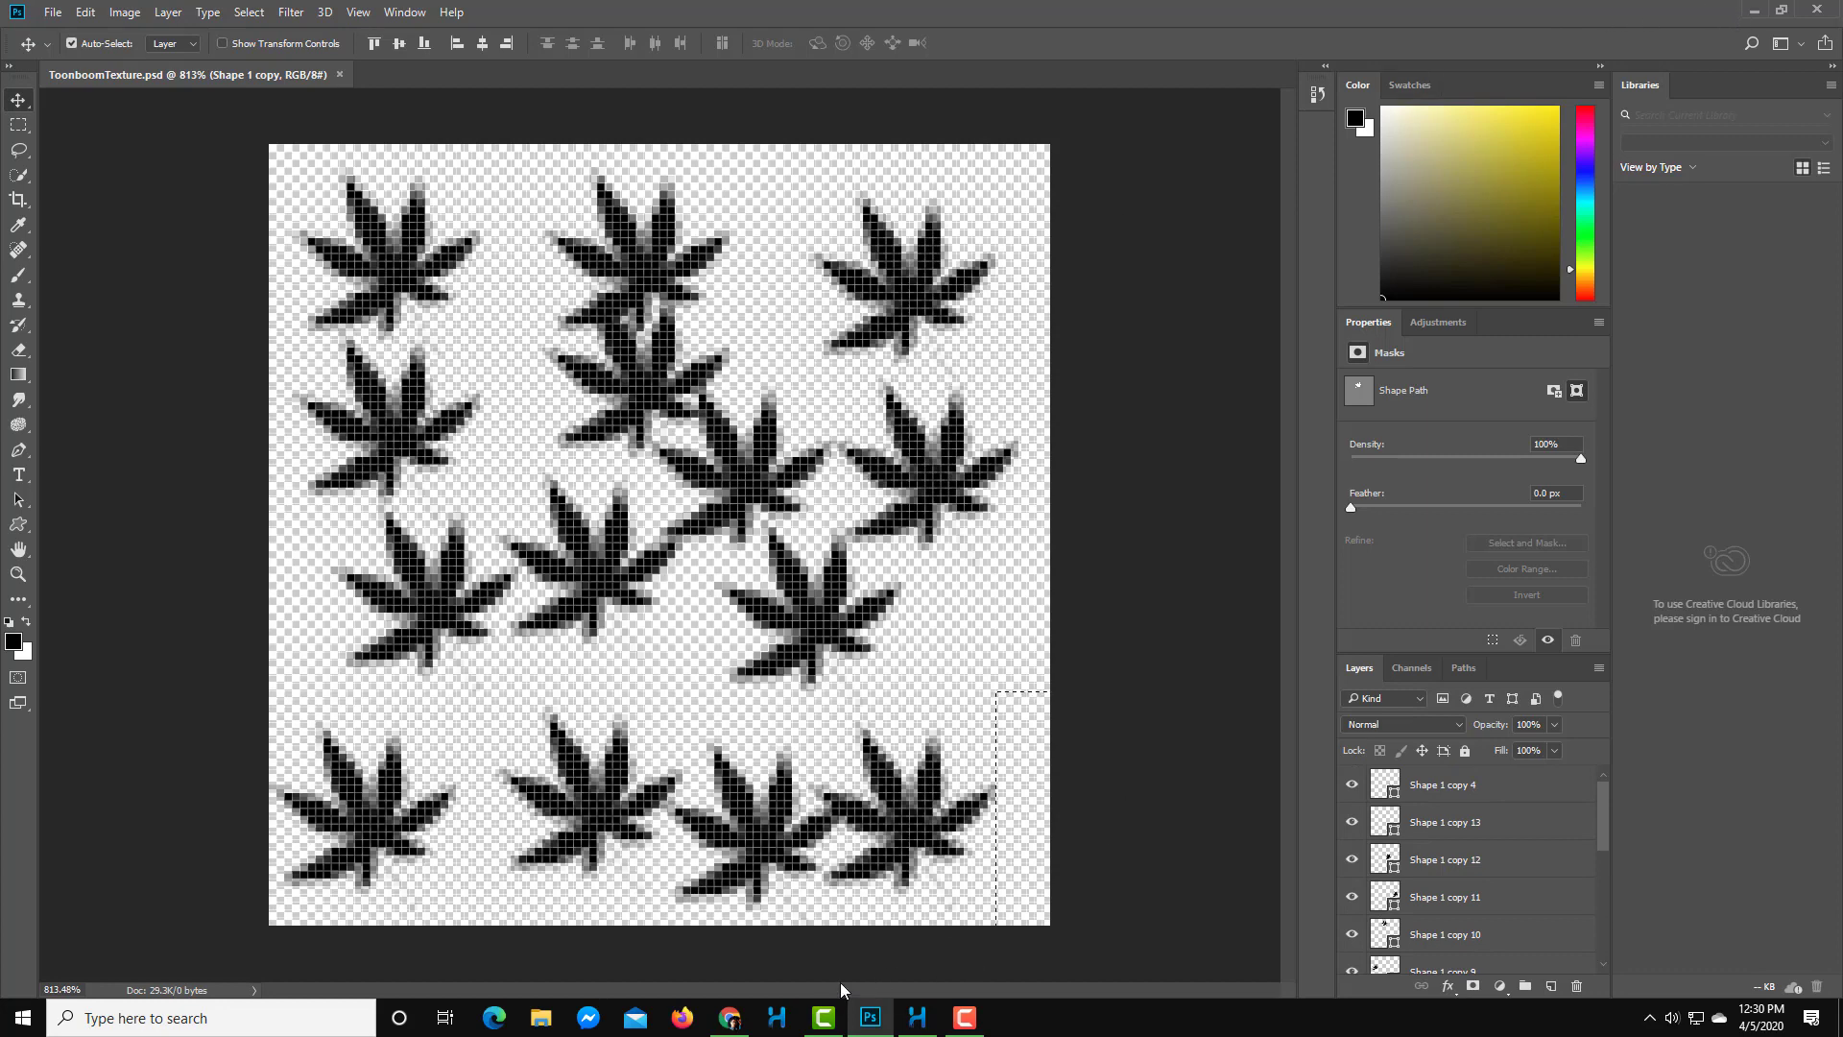
pyautogui.click(917, 1017)
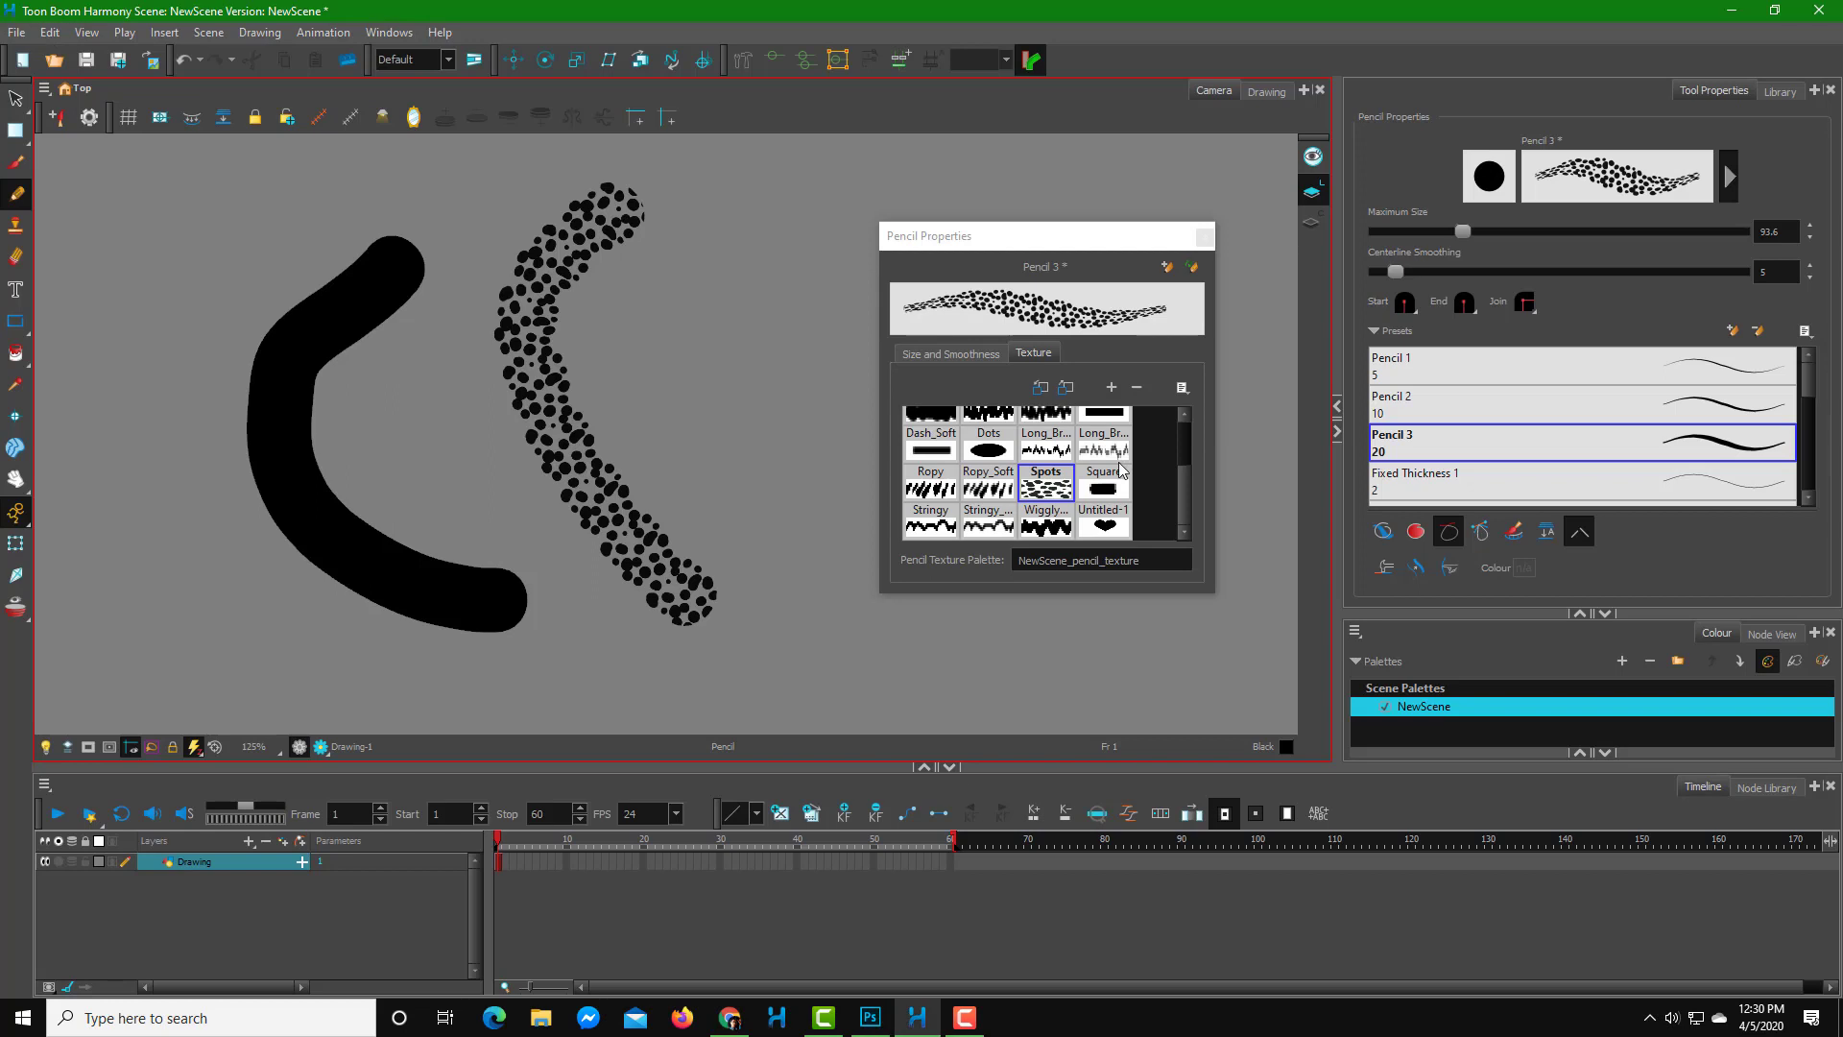
# - Add ToonboomTexture.psd from TutorTube (K:) as a pencil texture and enlarge the Pencil Properties window
pyautogui.click(1185, 476)
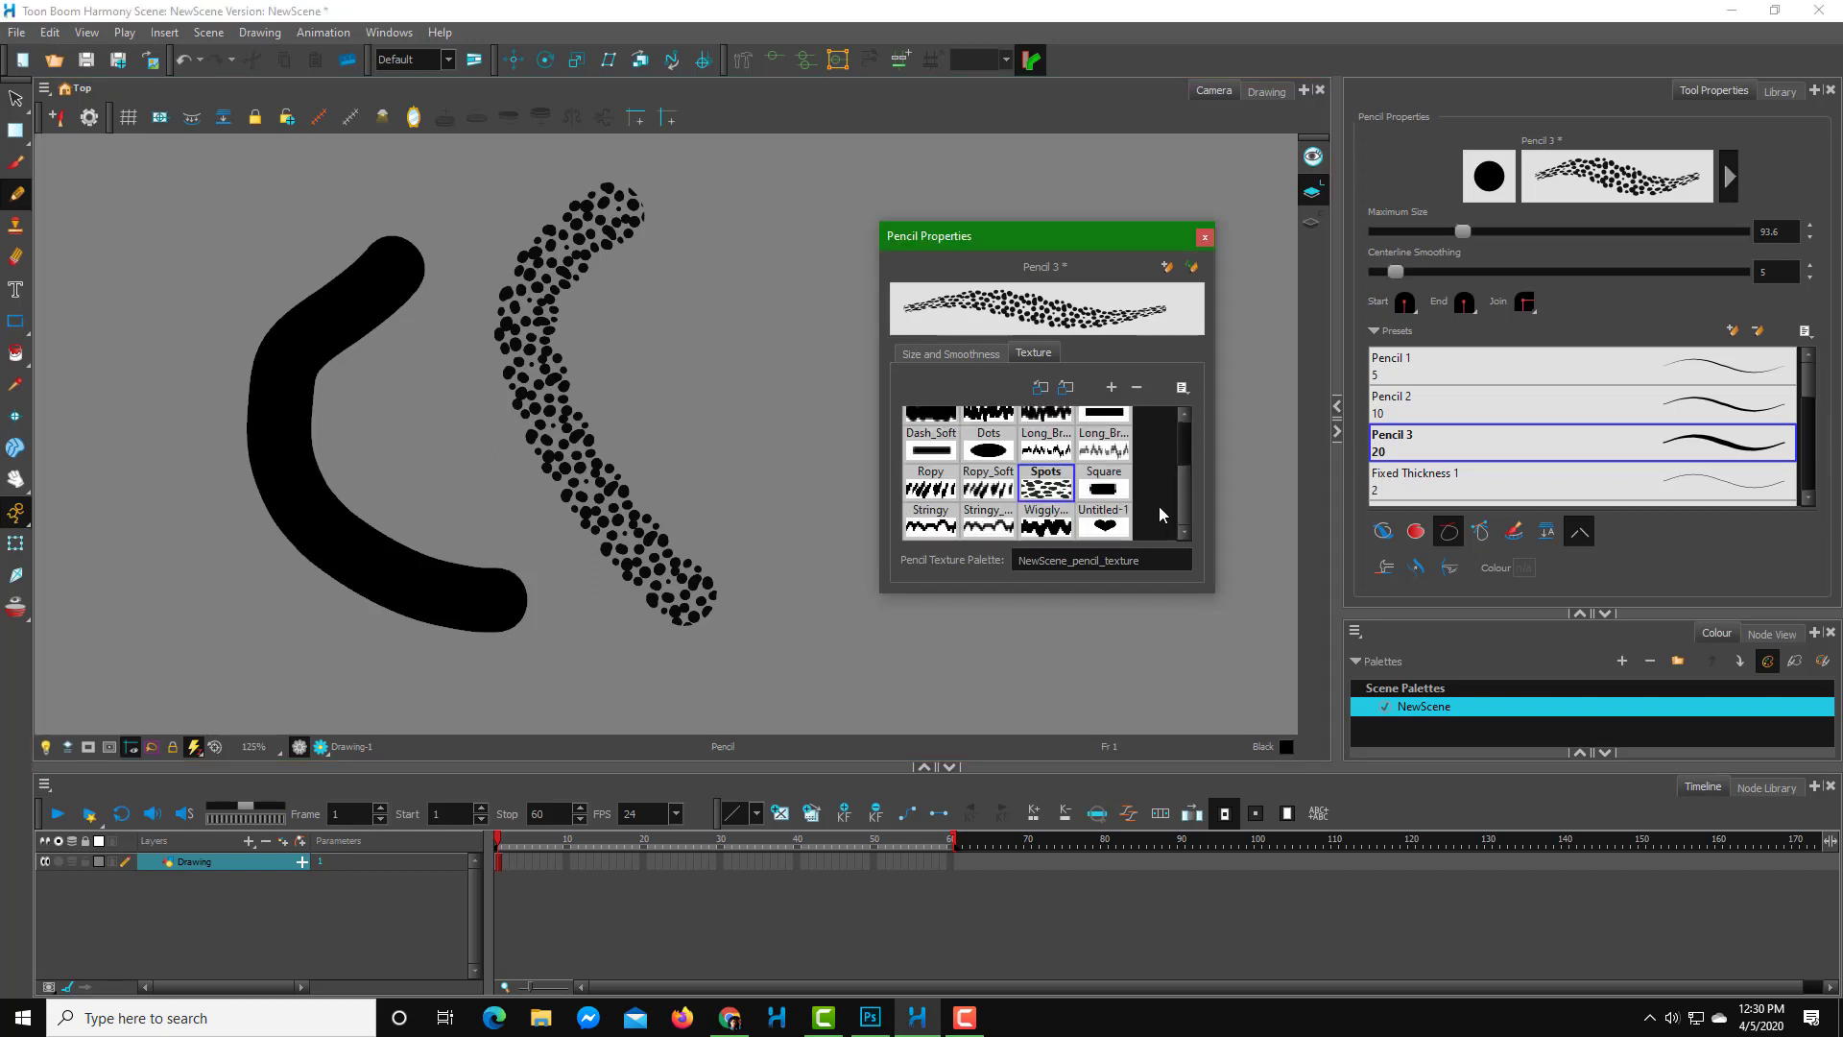
pyautogui.click(1112, 393)
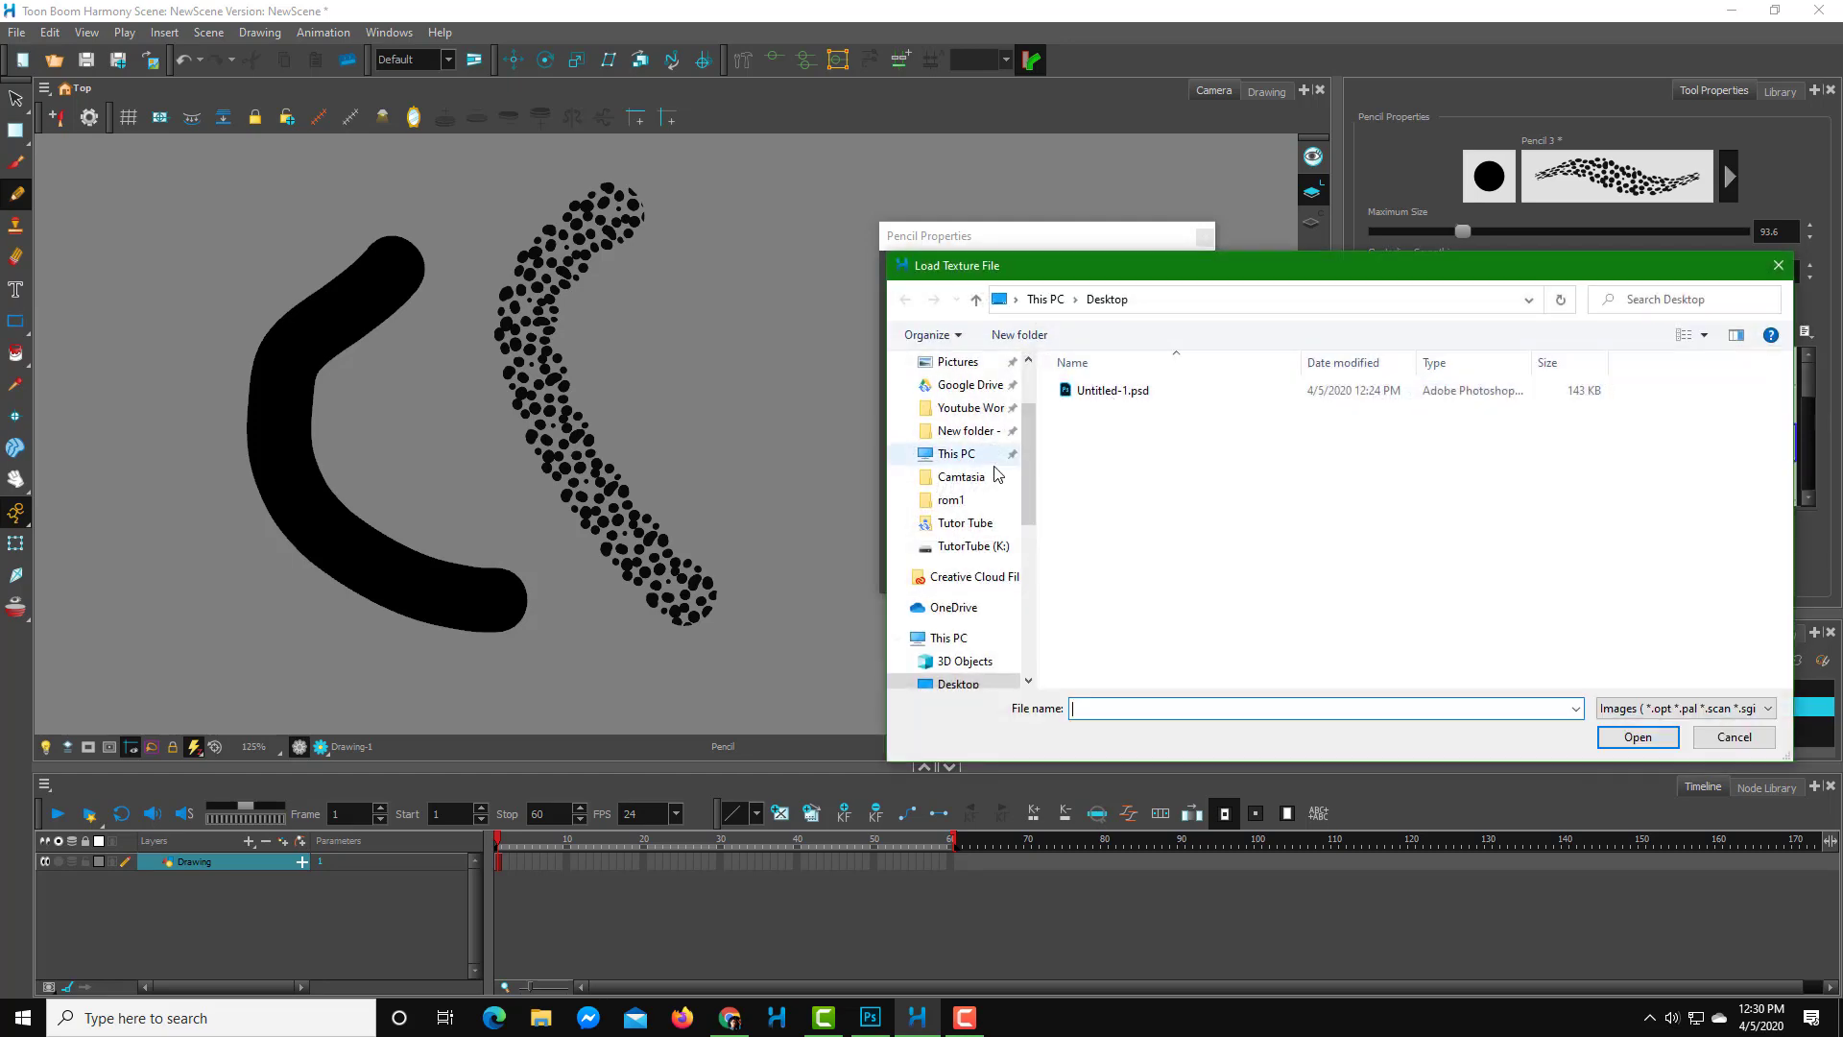
pyautogui.moveTo(1028, 461); pyautogui.dragTo(1027, 630)
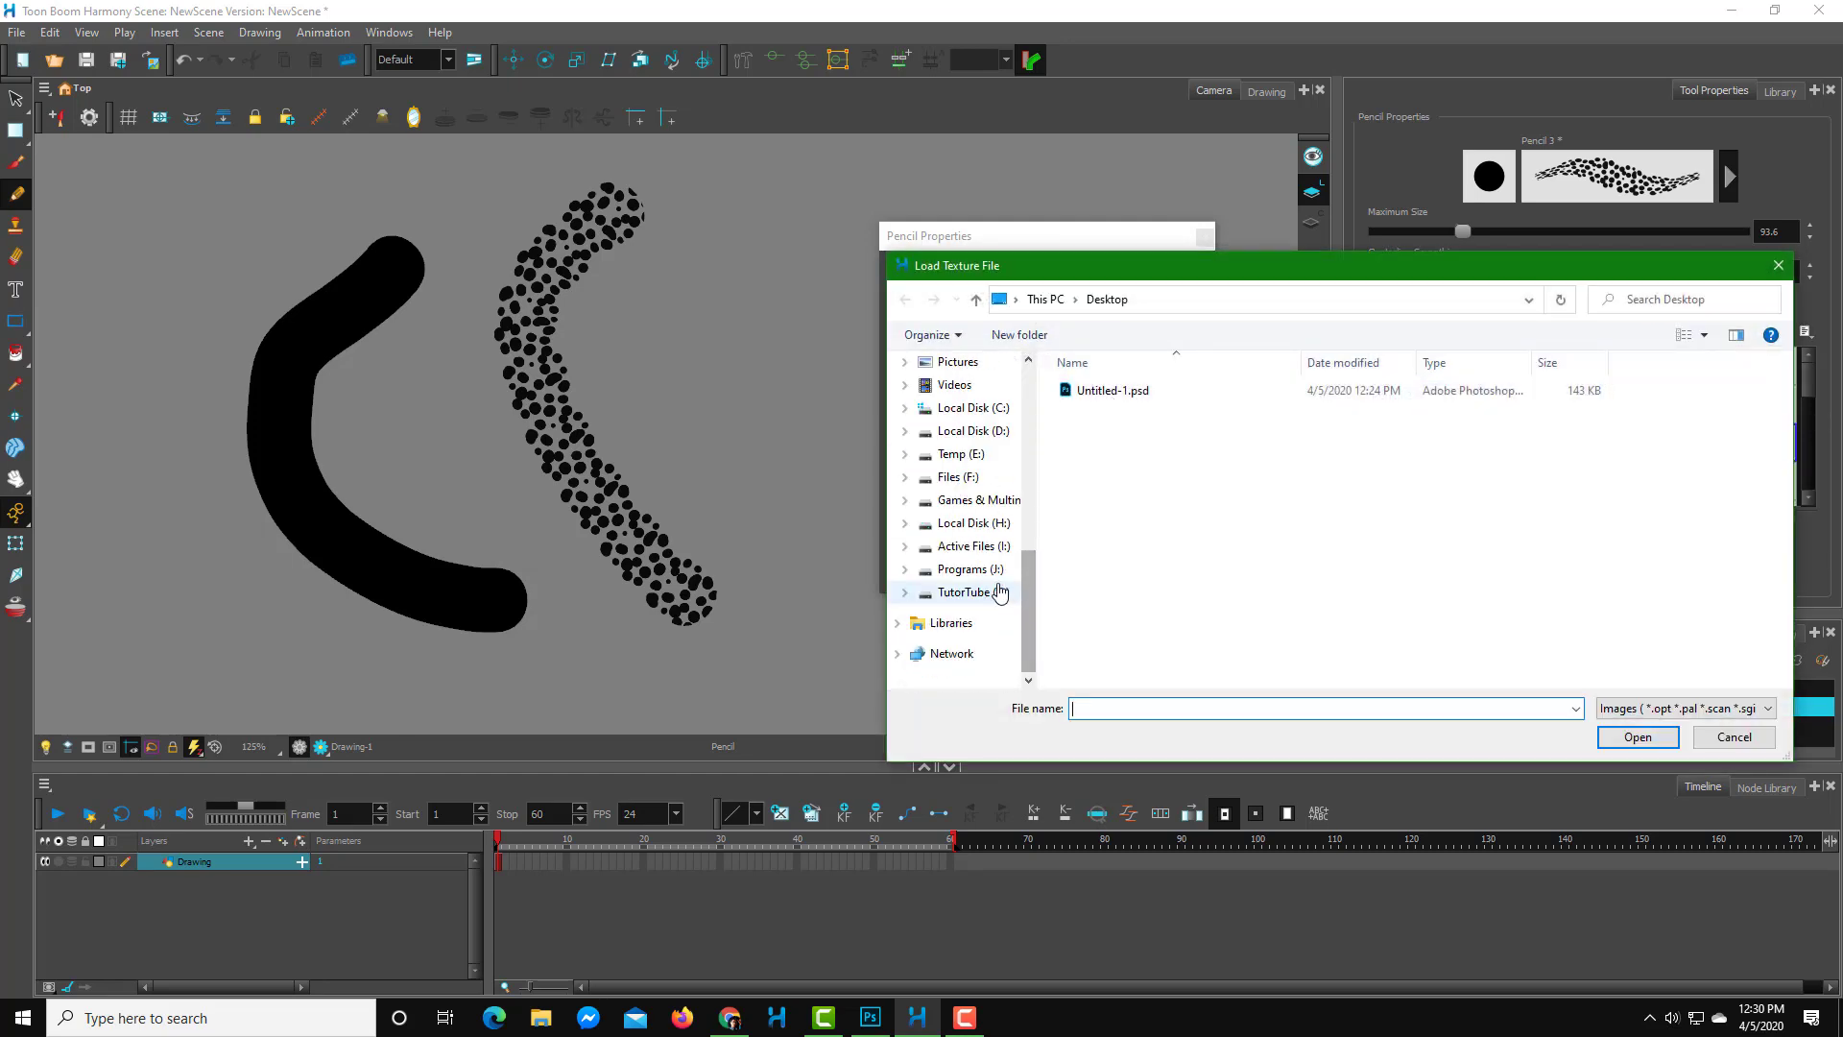
pyautogui.click(1000, 593)
pyautogui.scroll(-1, 1536, 605)
pyautogui.click(1571, 665)
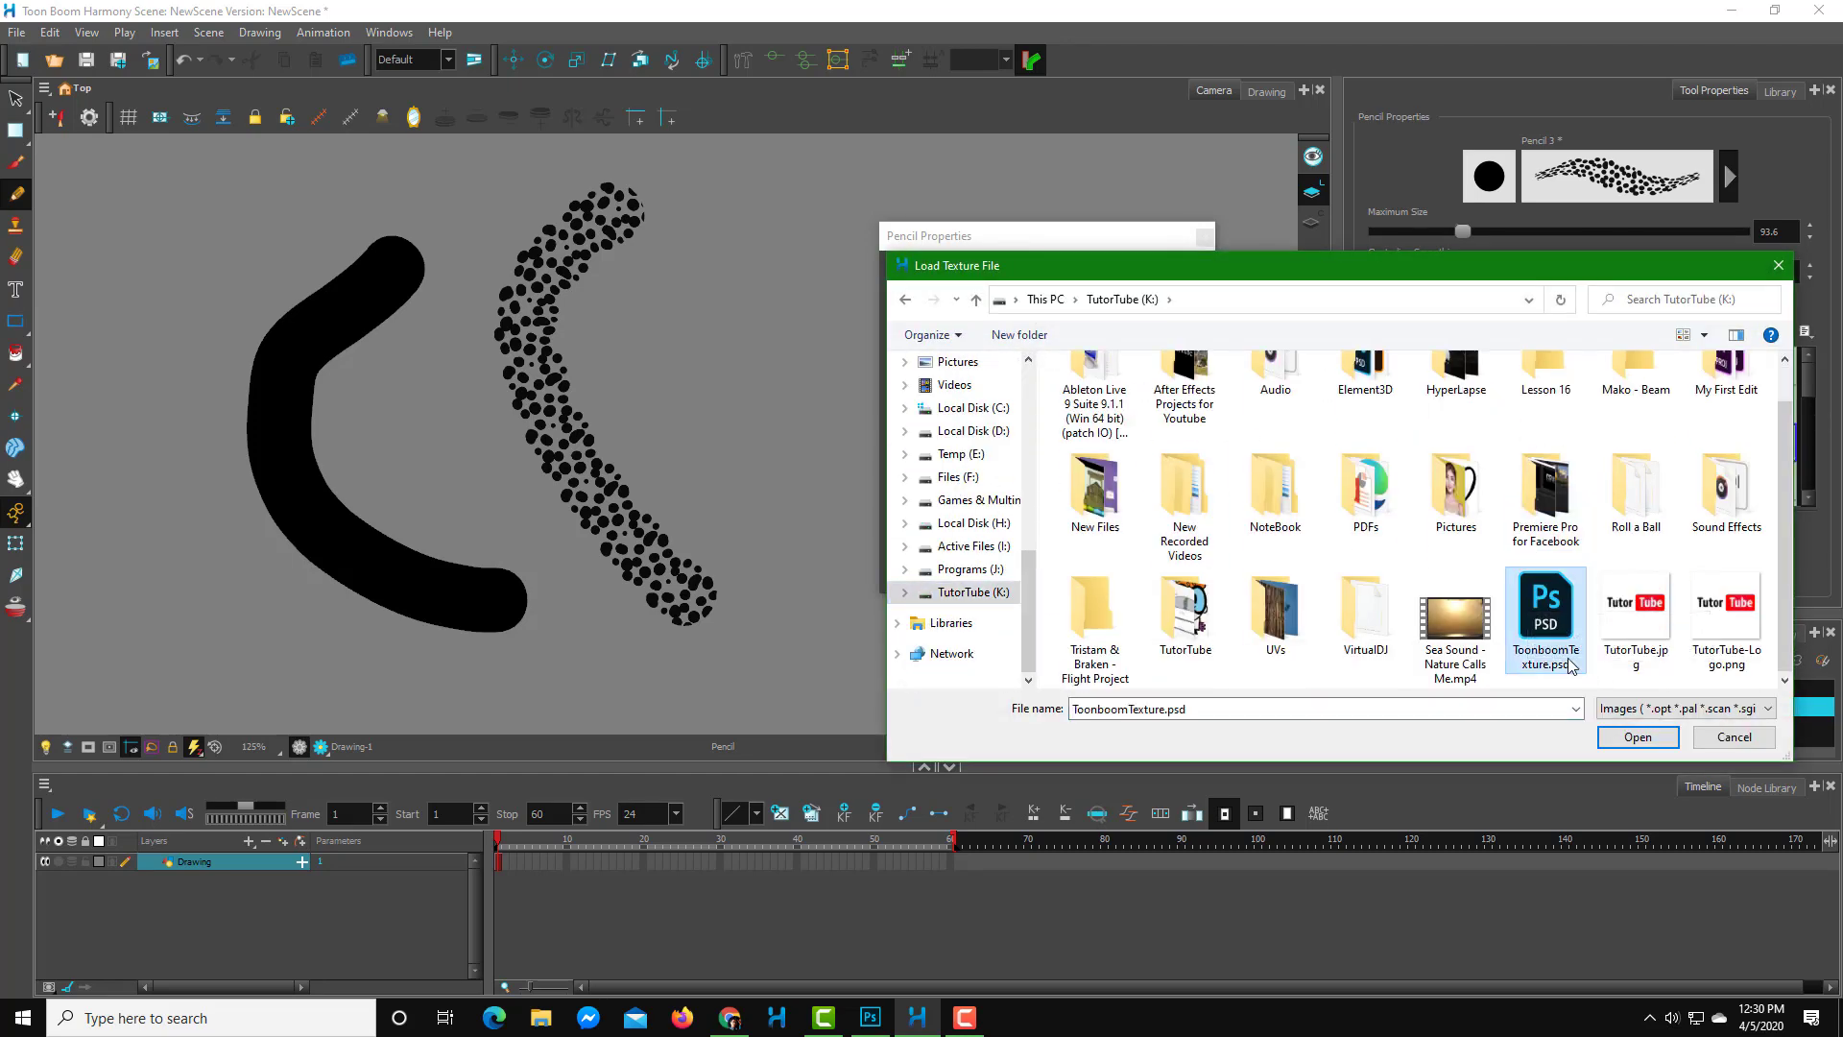
pyautogui.click(1623, 738)
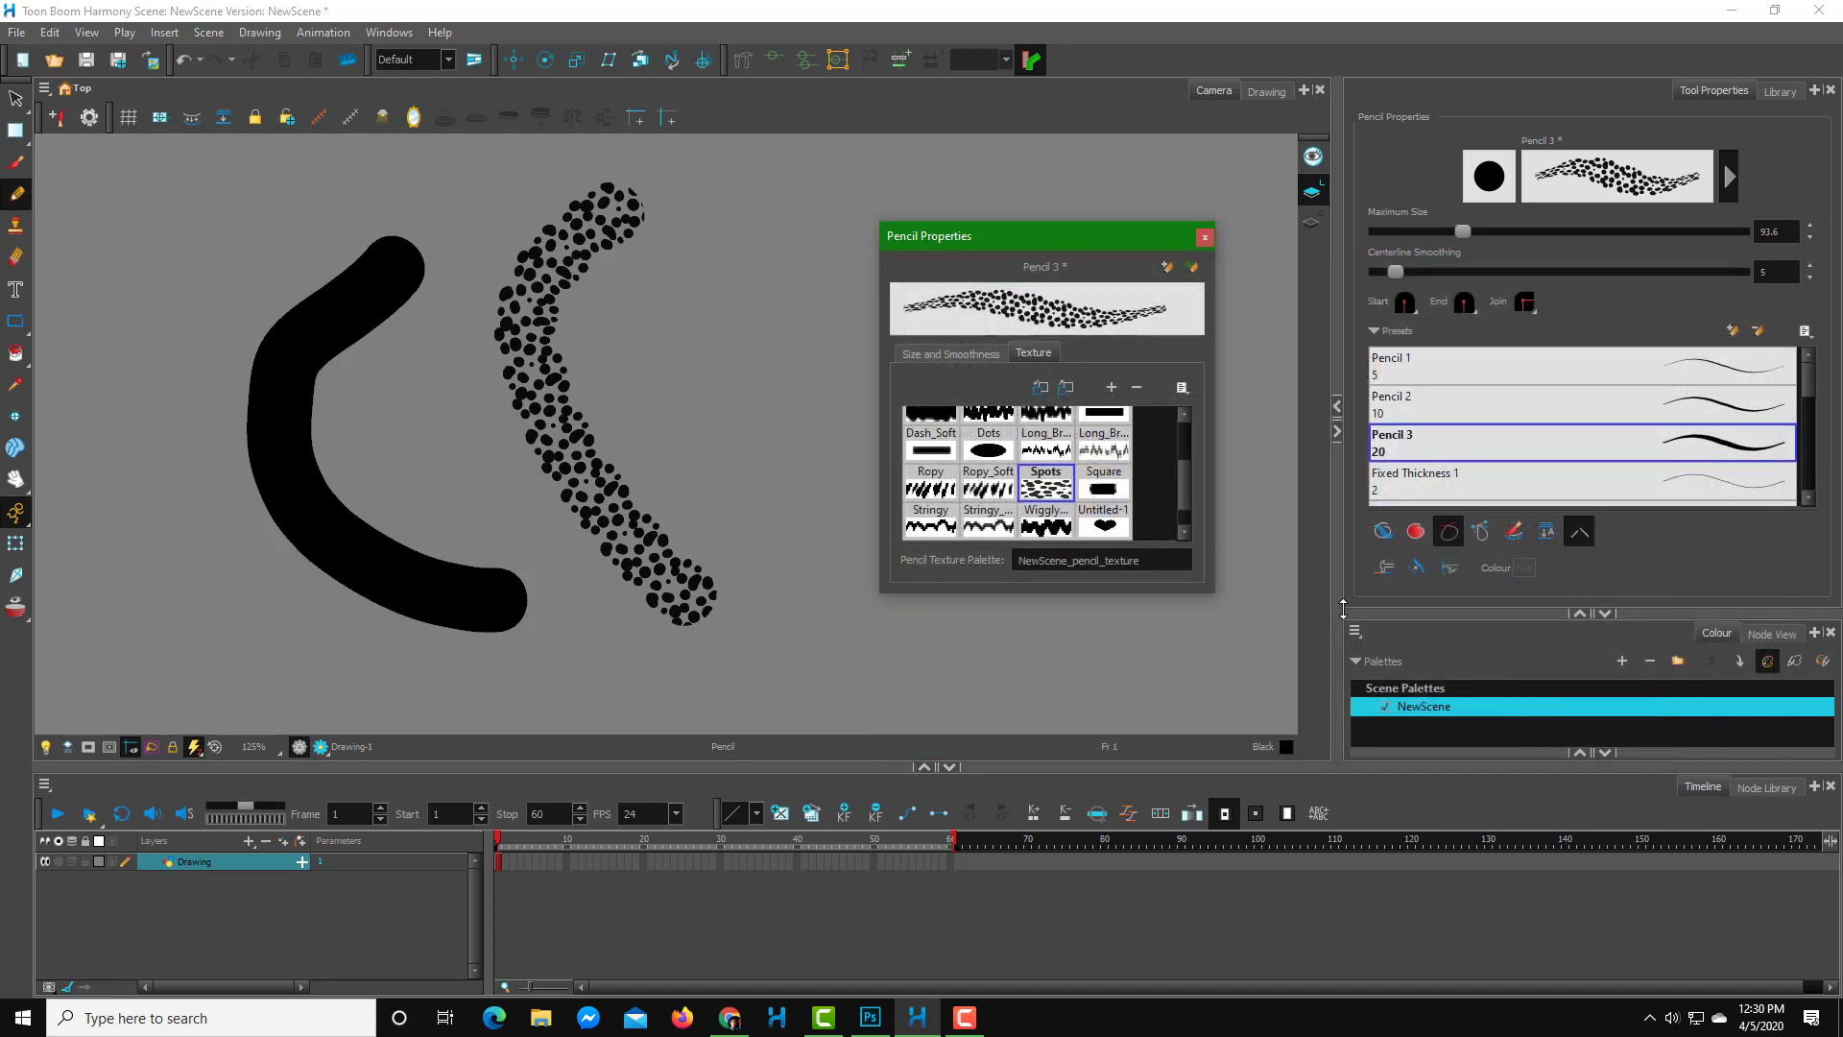
pyautogui.moveTo(1223, 646); pyautogui.dragTo(1311, 768)
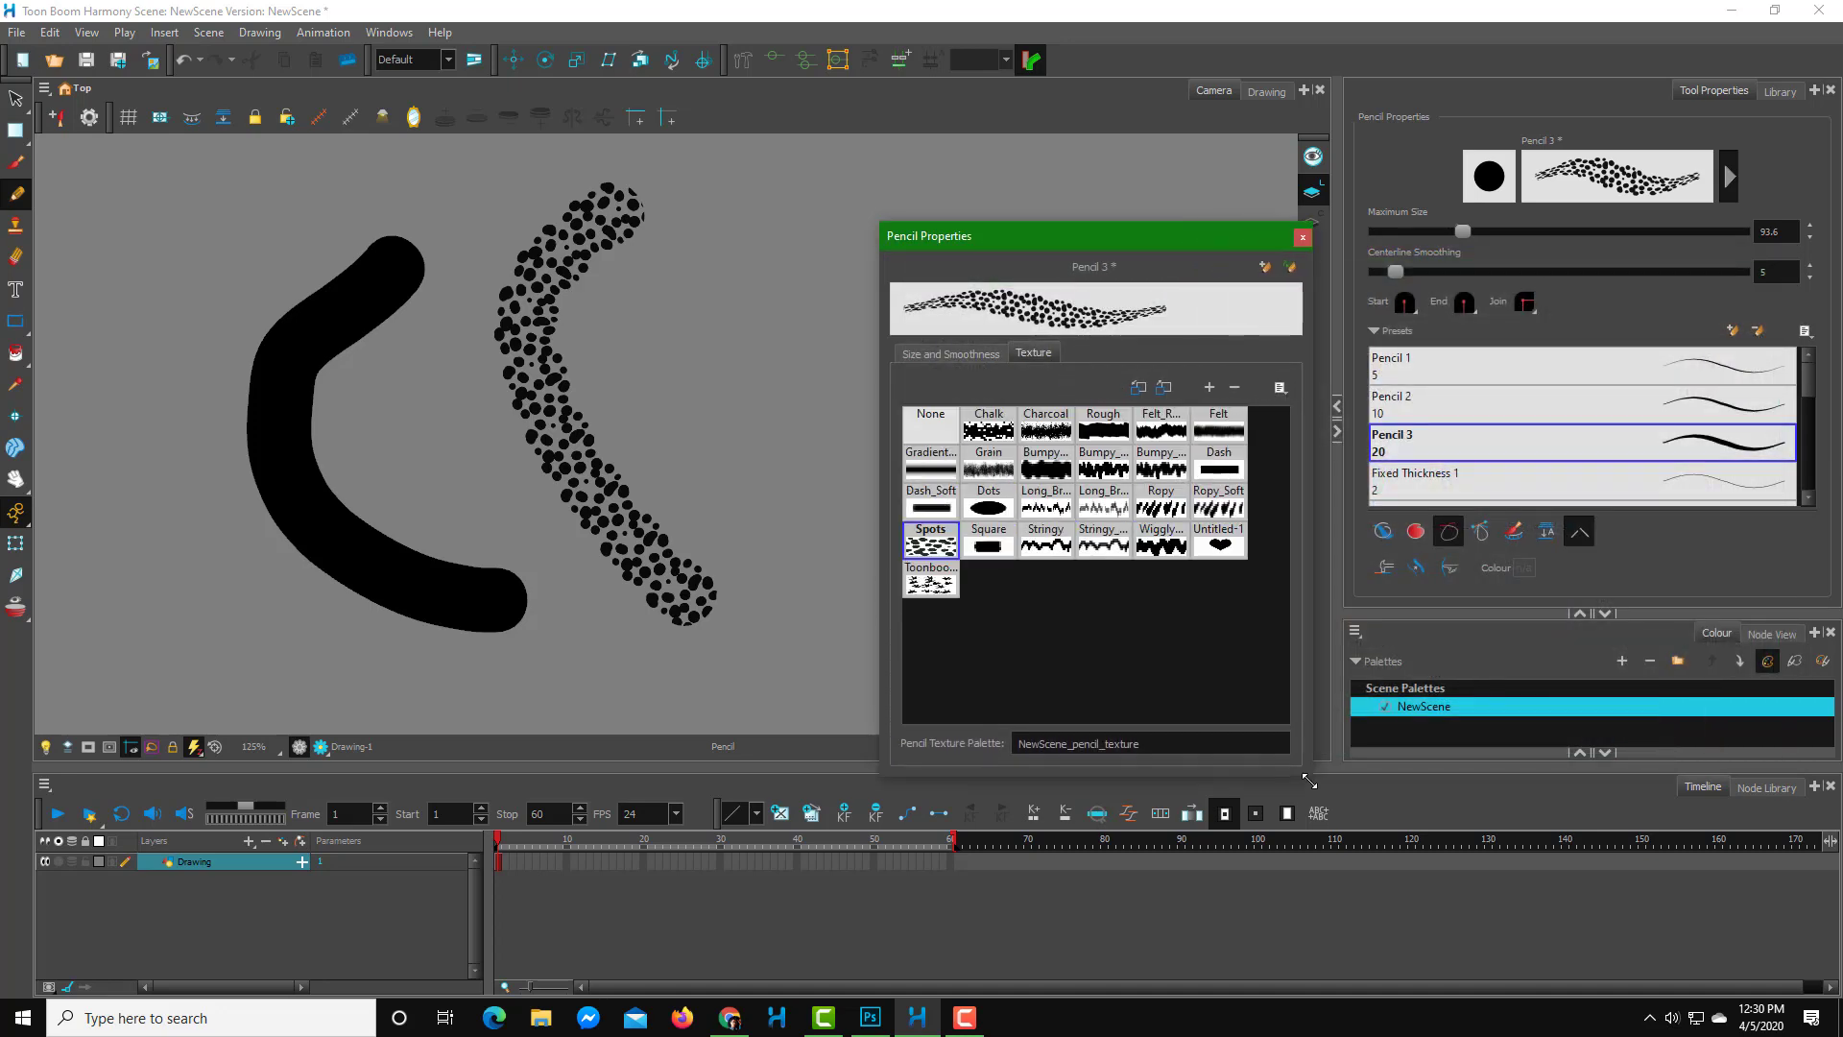
# - Select the ToonboomTexture texture, set maximum size 182.8, and draw a C-shaped leaf stroke
pyautogui.click(938, 590)
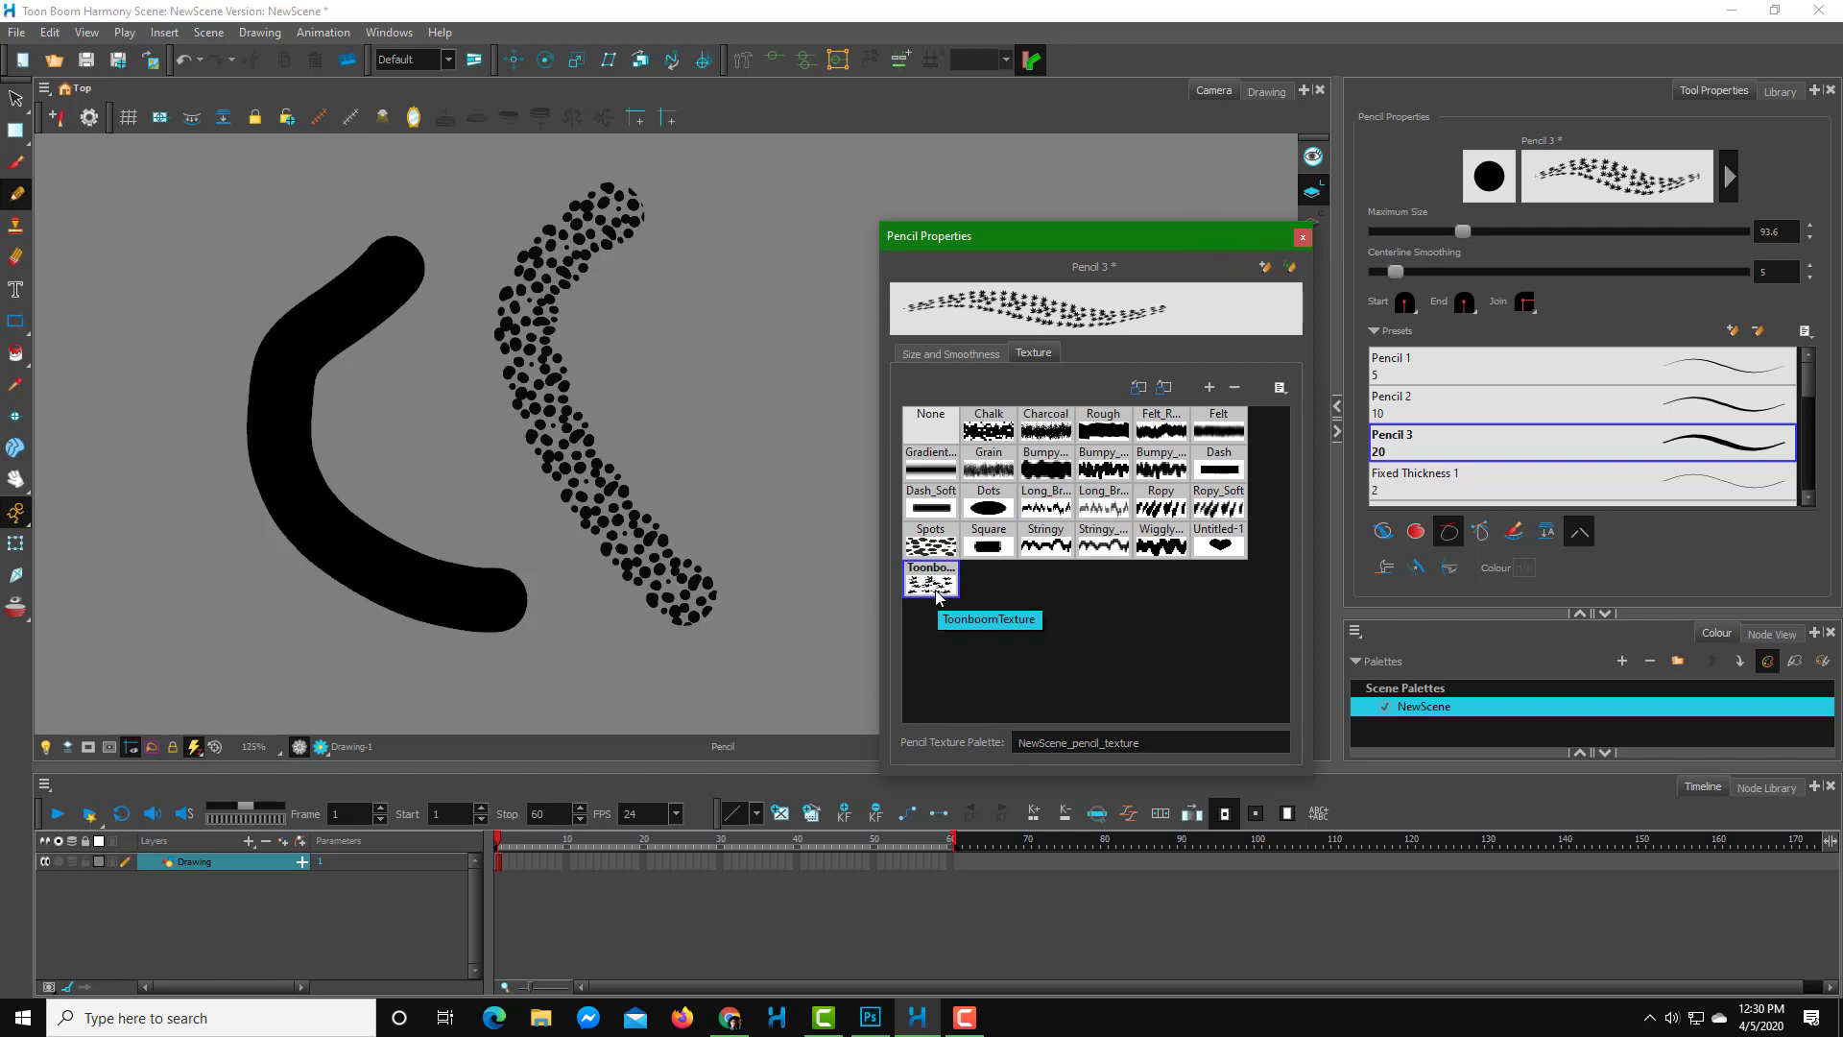
pyautogui.moveTo(1463, 231); pyautogui.dragTo(1544, 232)
pyautogui.moveTo(825, 159); pyautogui.dragTo(840, 605)
pyautogui.scroll(6, 738, 346)
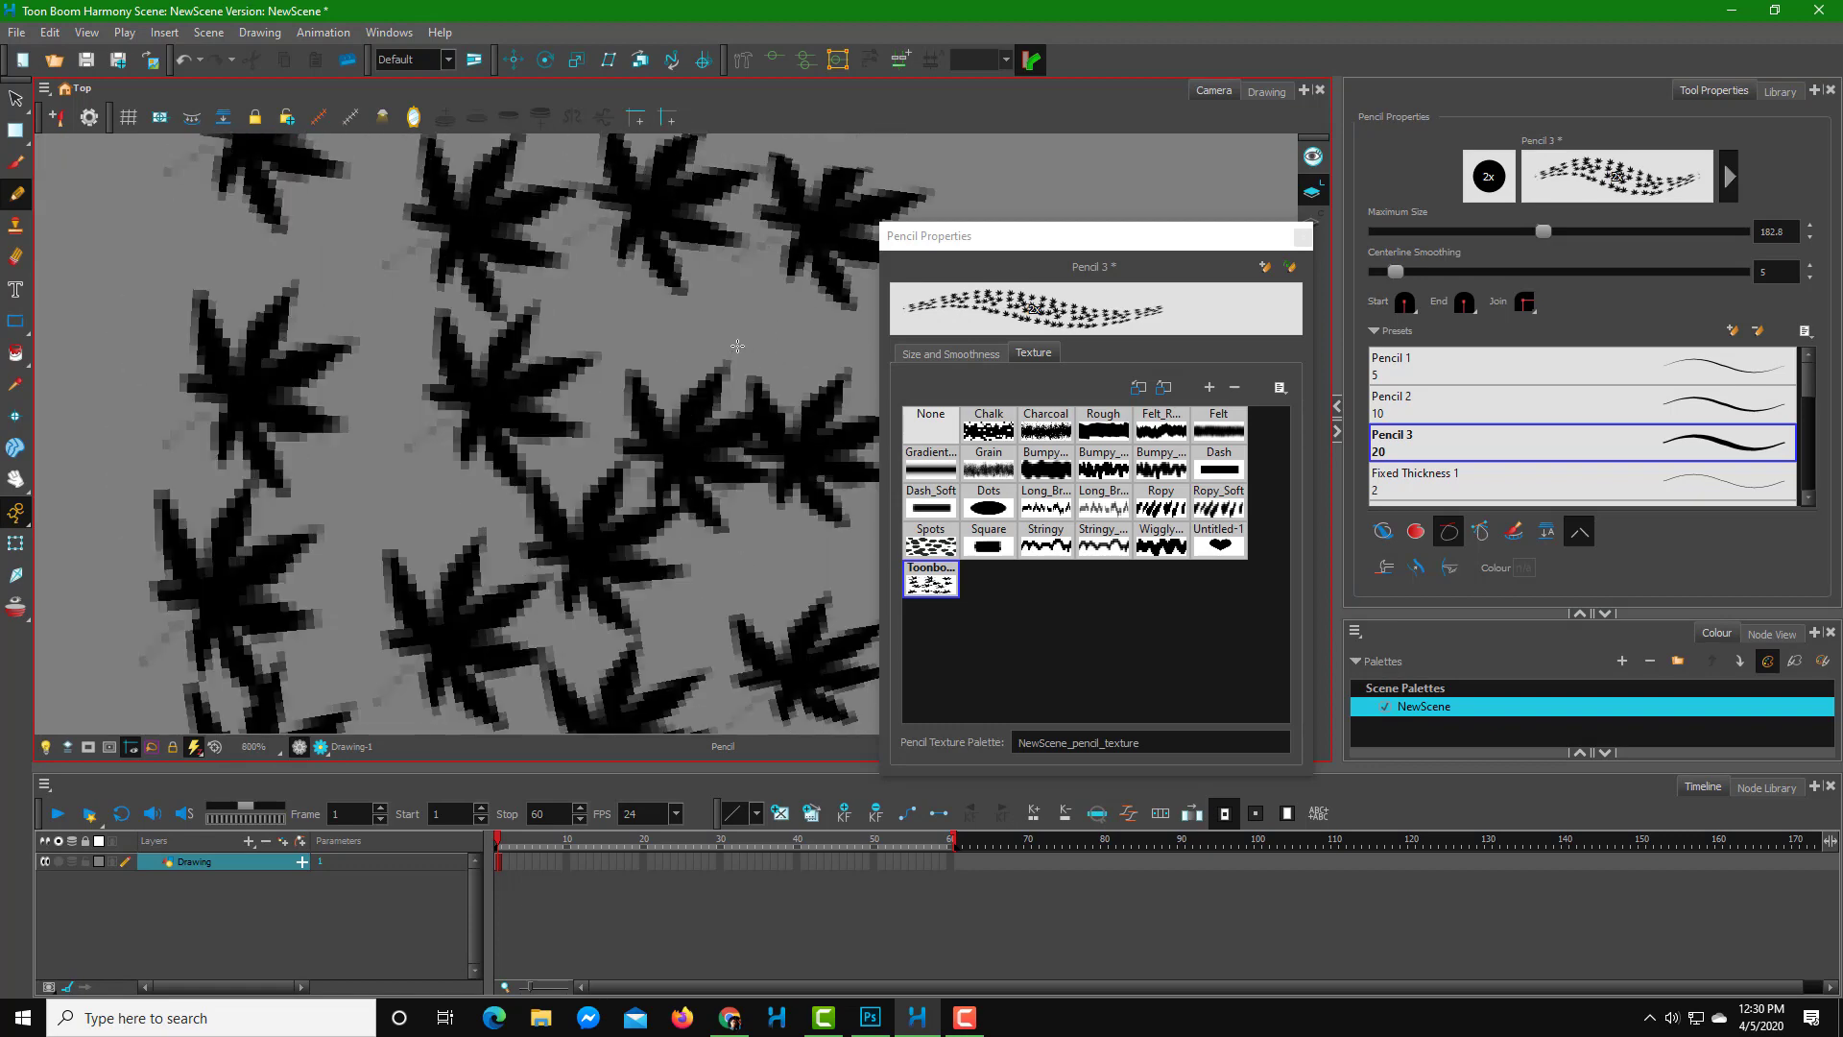
pyautogui.scroll(-8, 737, 346)
pyautogui.scroll(4, 620, 376)
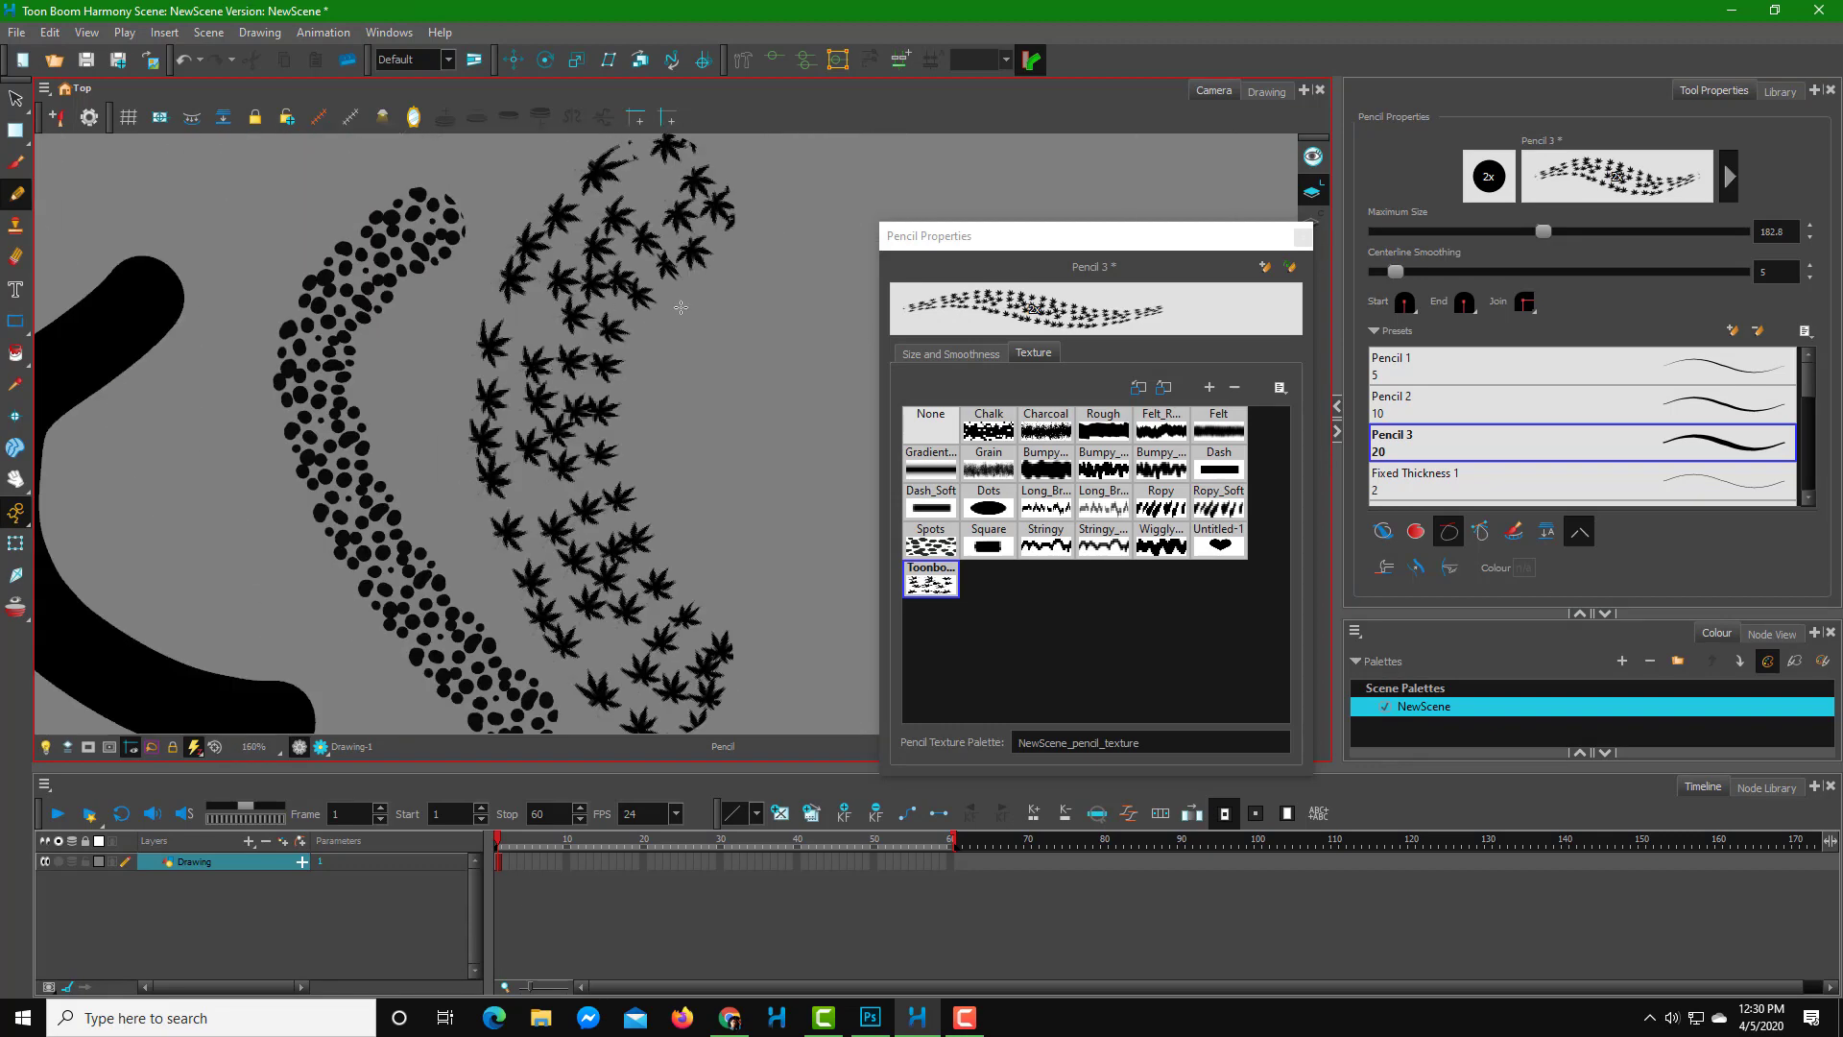
pyautogui.scroll(-4, 681, 308)
# - Draw a second leaf-textured stroke beside the first
pyautogui.moveTo(628, 280)
pyautogui.mouseDown()
pyautogui.moveTo(617, 397)
pyautogui.moveTo(713, 591)
pyautogui.moveTo(848, 609)
pyautogui.mouseUp()
pyautogui.scroll(2, 745, 513)
pyautogui.scroll(3, 745, 512)
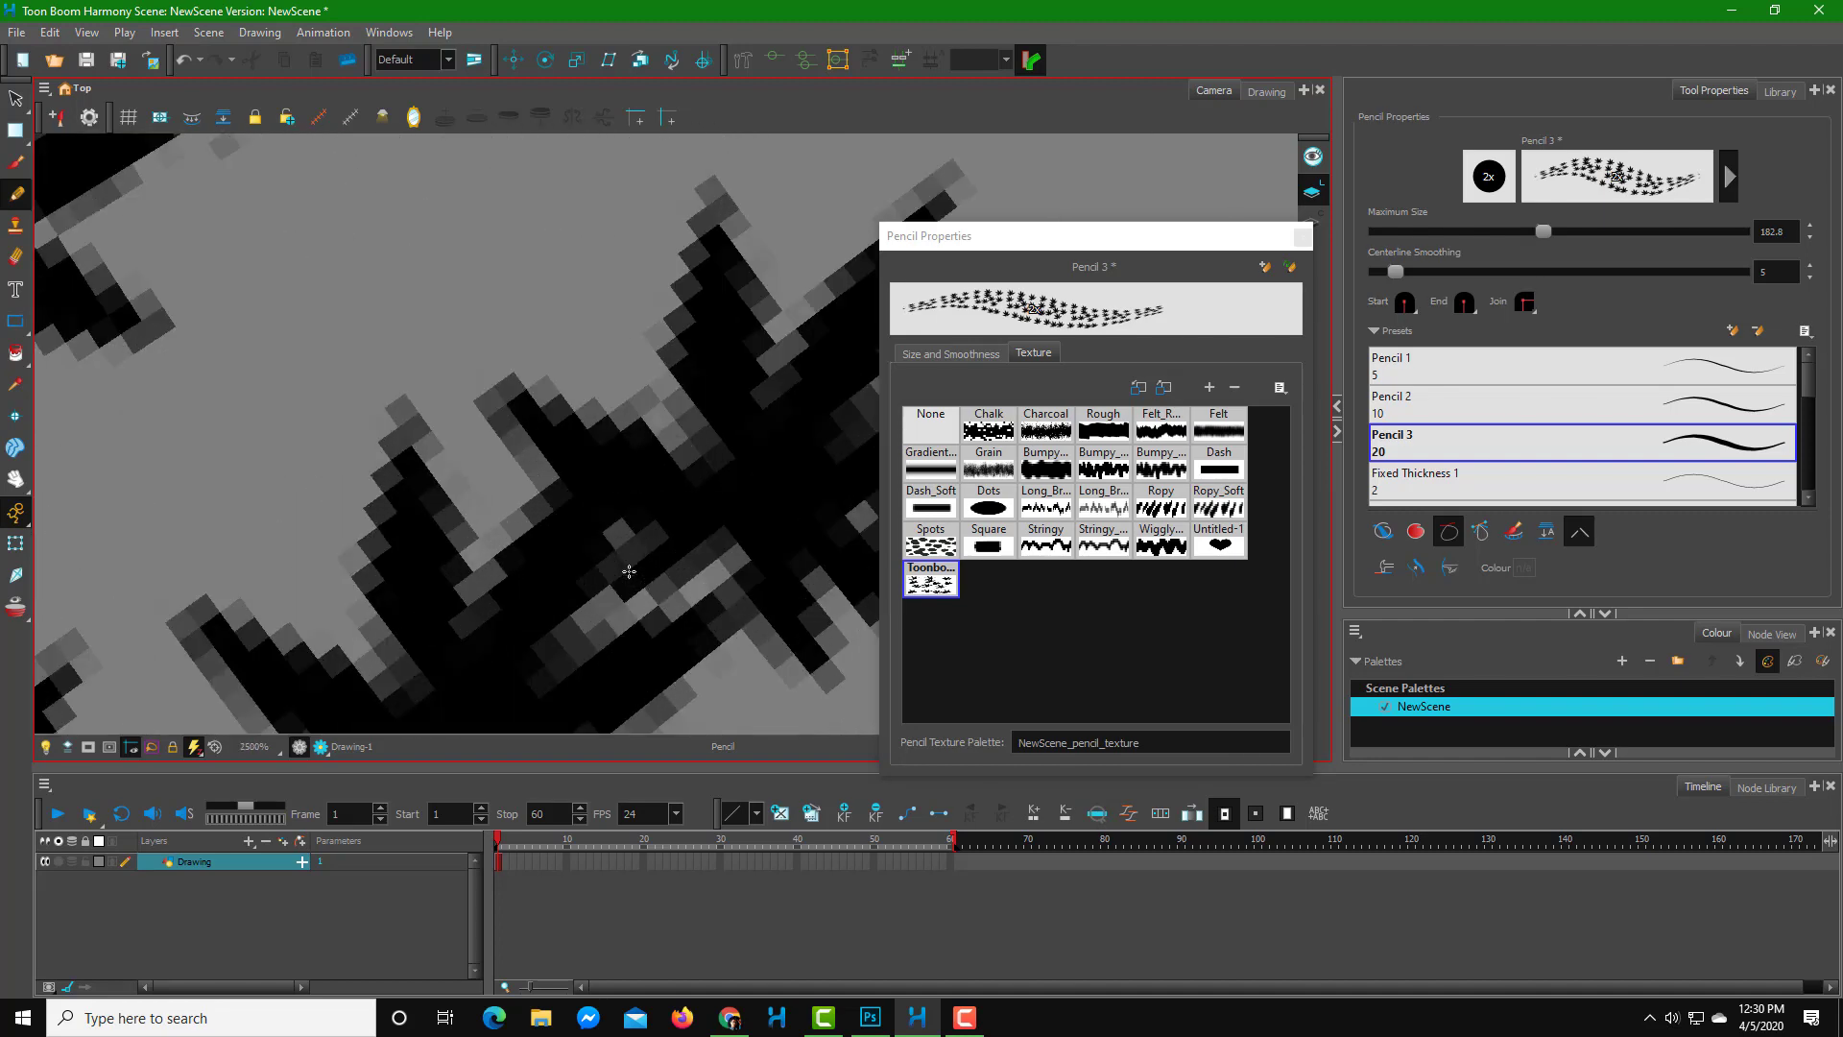
pyautogui.scroll(-6, 672, 537)
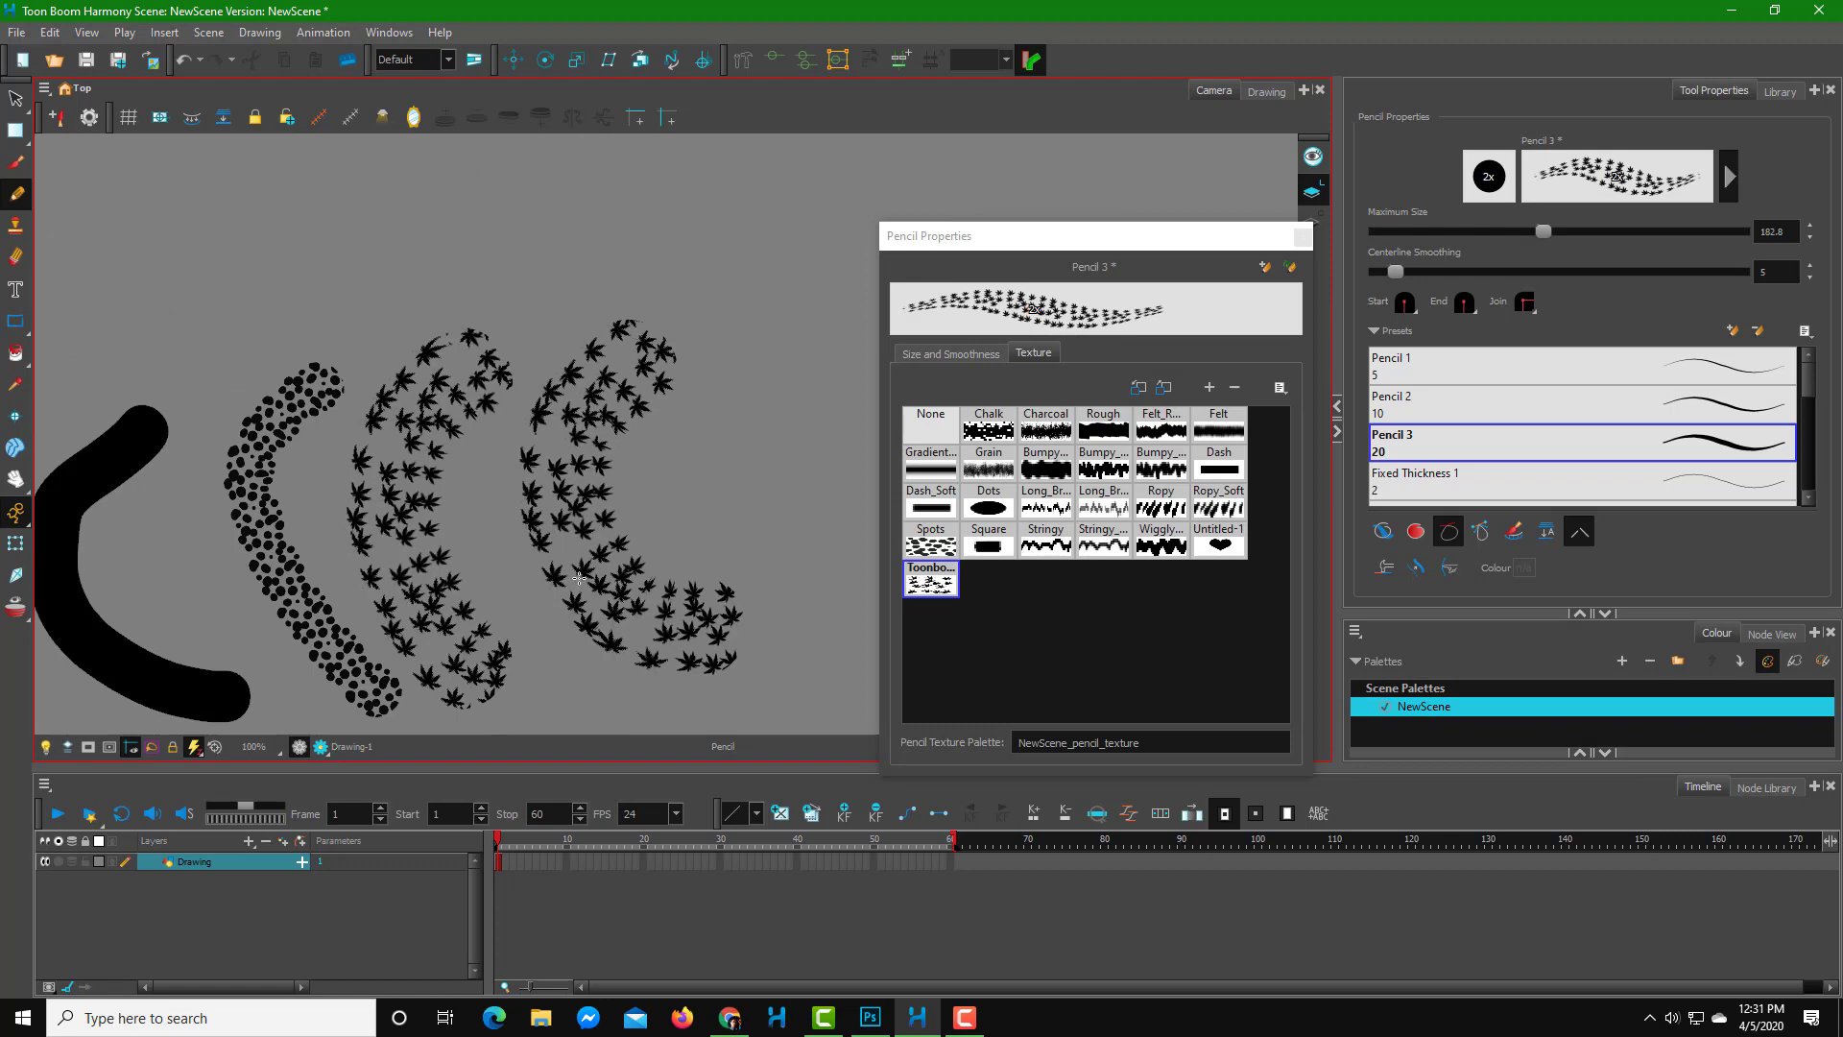
pyautogui.scroll(5, 579, 577)
pyautogui.scroll(-5, 595, 528)
pyautogui.scroll(2, 618, 474)
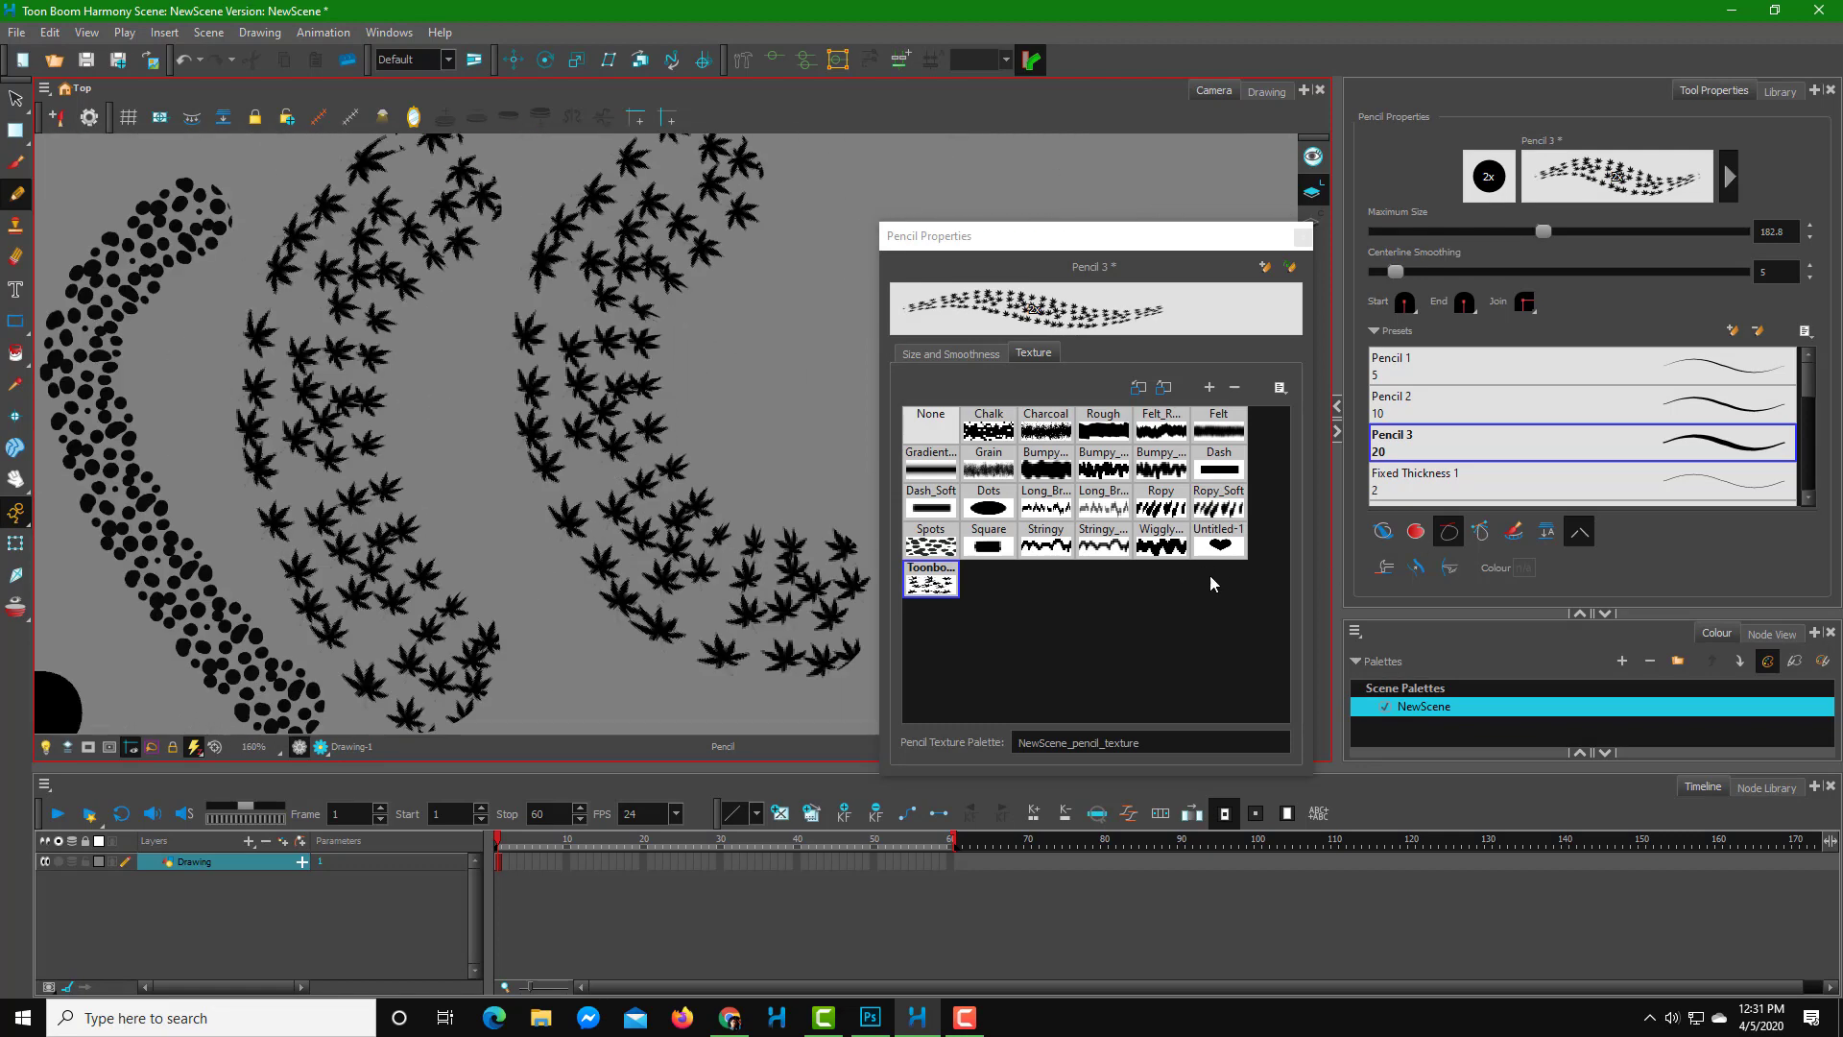
# - Remove the duplicate Long_Br pencil texture and switch back to the Toonboom leaf texture
pyautogui.click(944, 579)
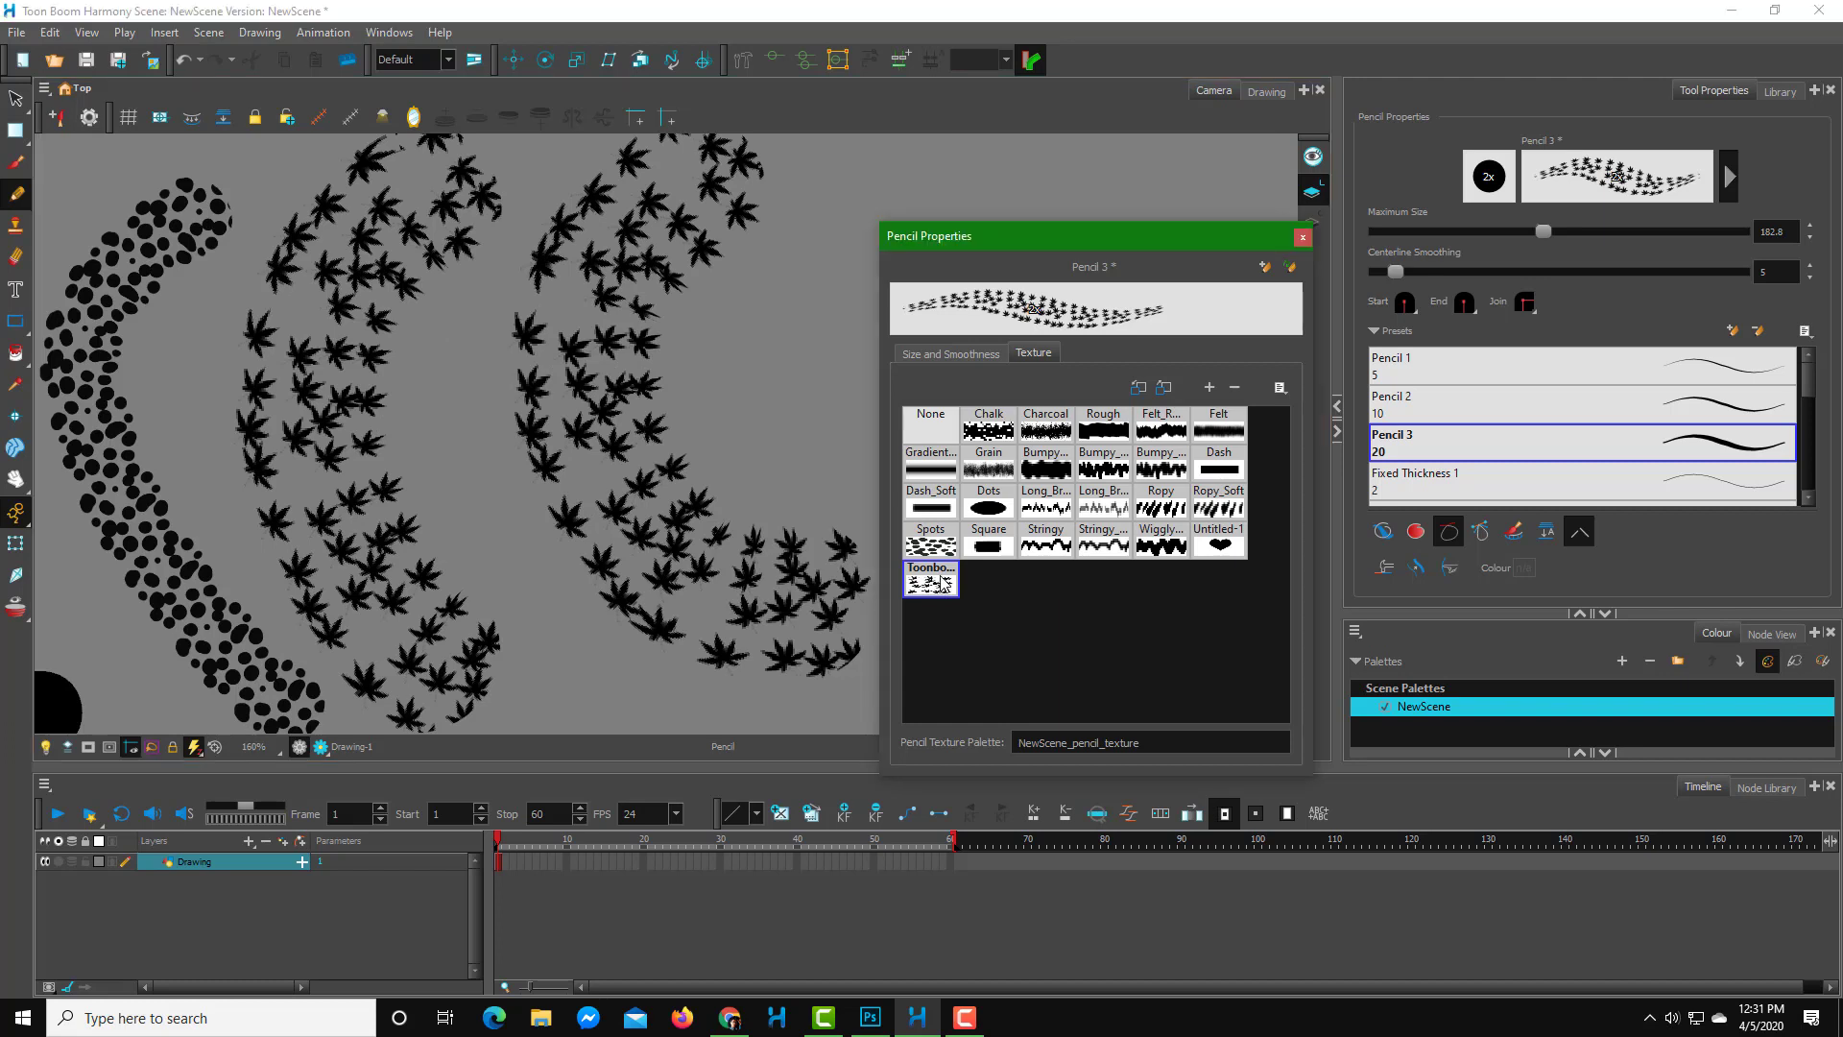
pyautogui.click(1118, 514)
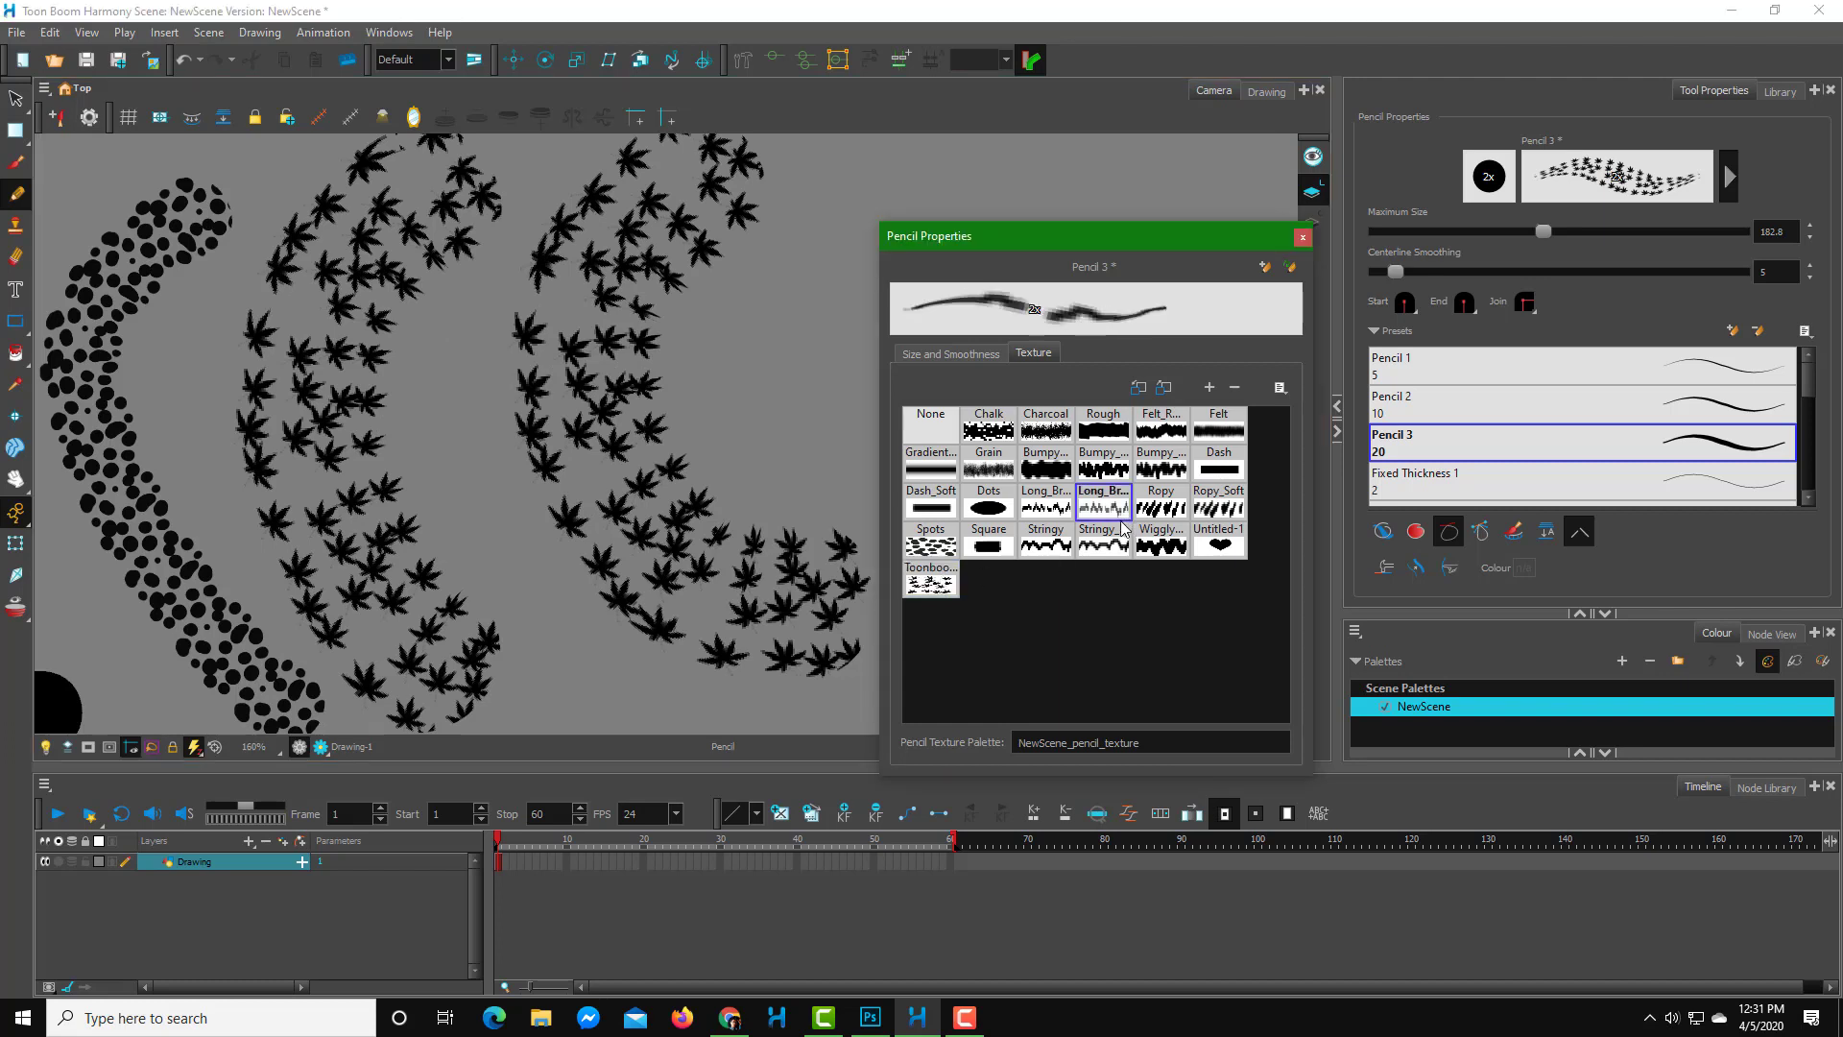
pyautogui.click(1234, 394)
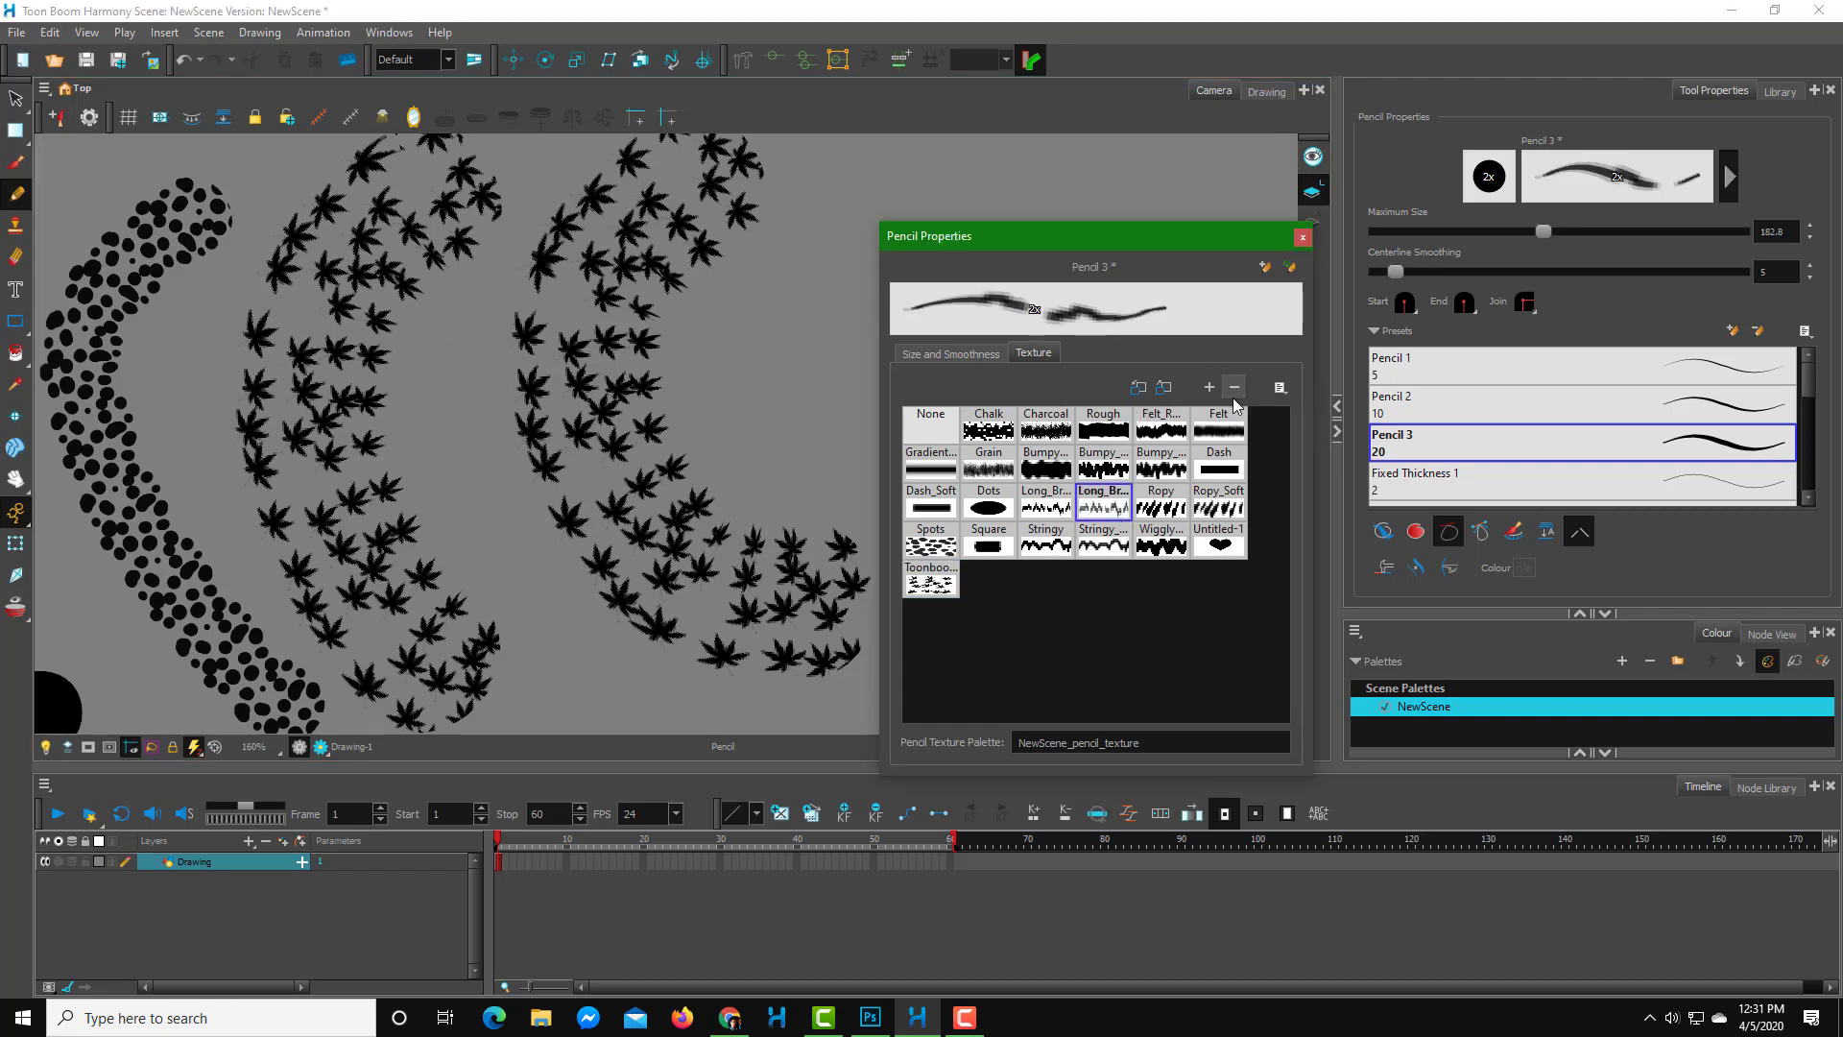
pyautogui.click(1239, 545)
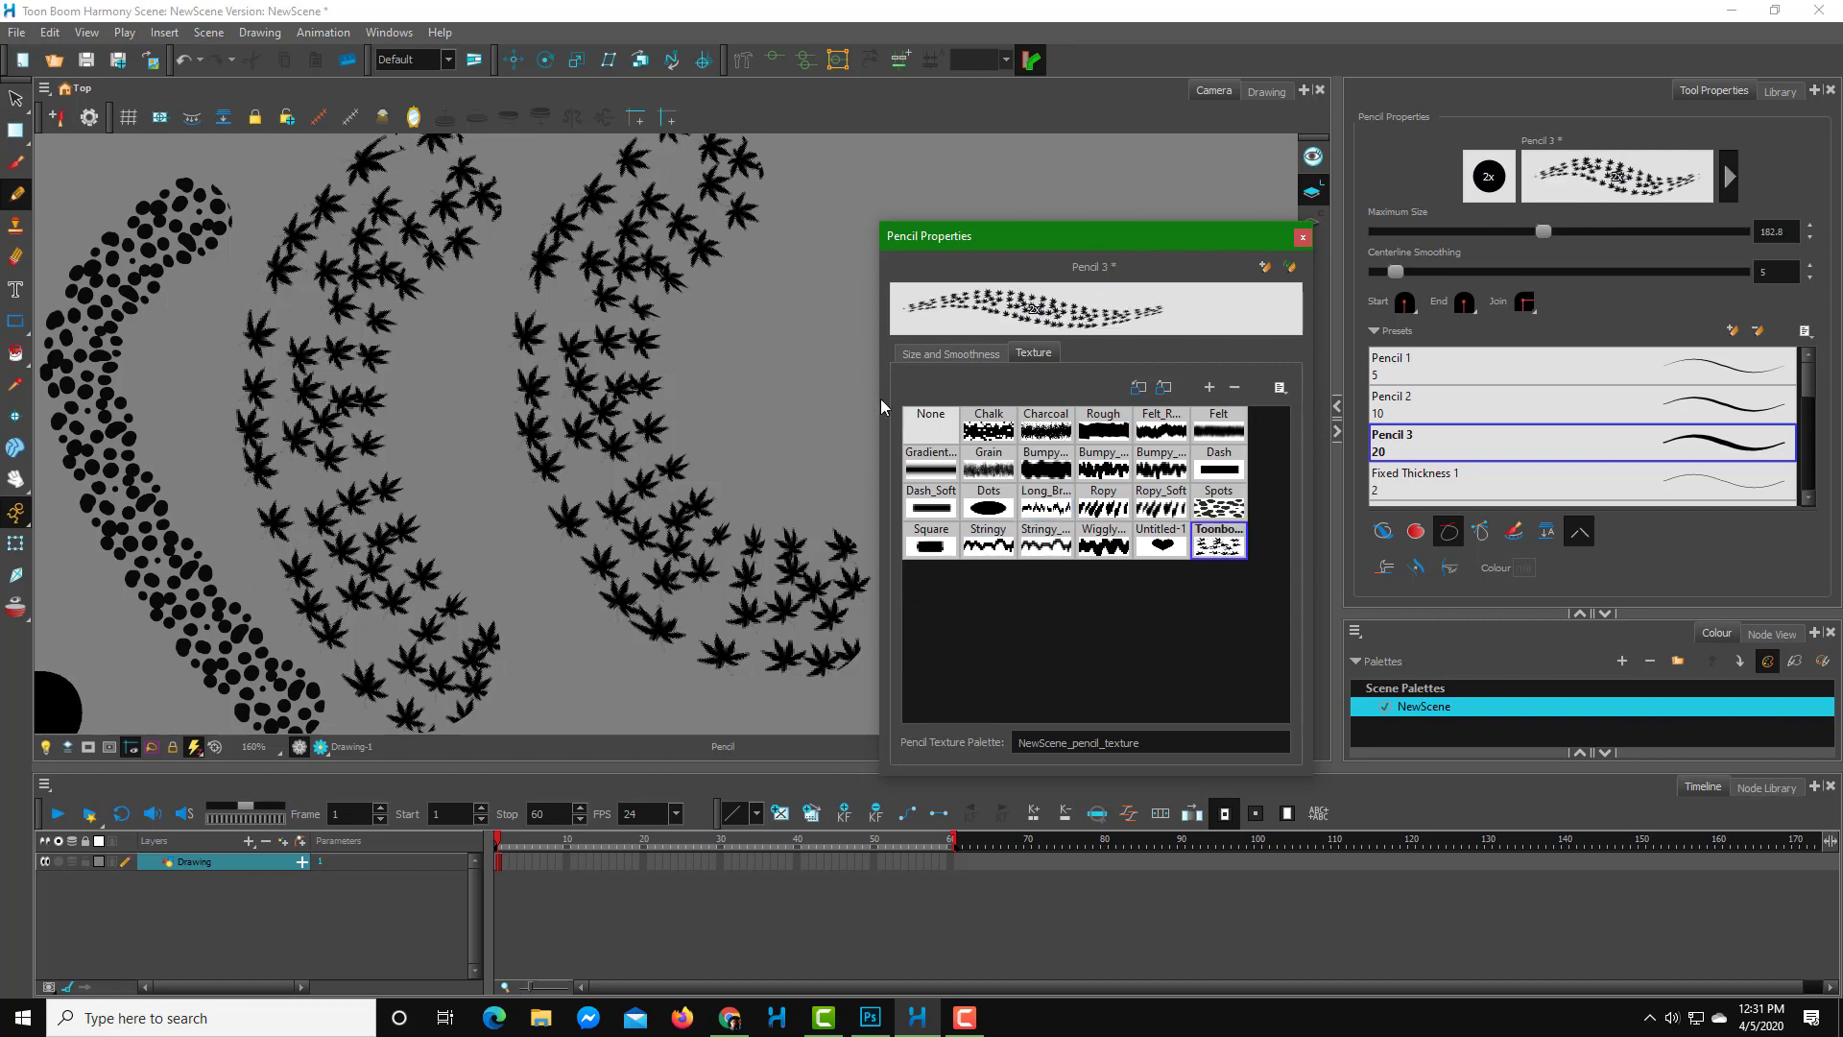
# - Draw a test stroke, raise the pencil's Maximum Size to 327.2, and draw a large leaf stroke
pyautogui.moveTo(861, 167); pyautogui.dragTo(895, 410)
pyautogui.click(1668, 230)
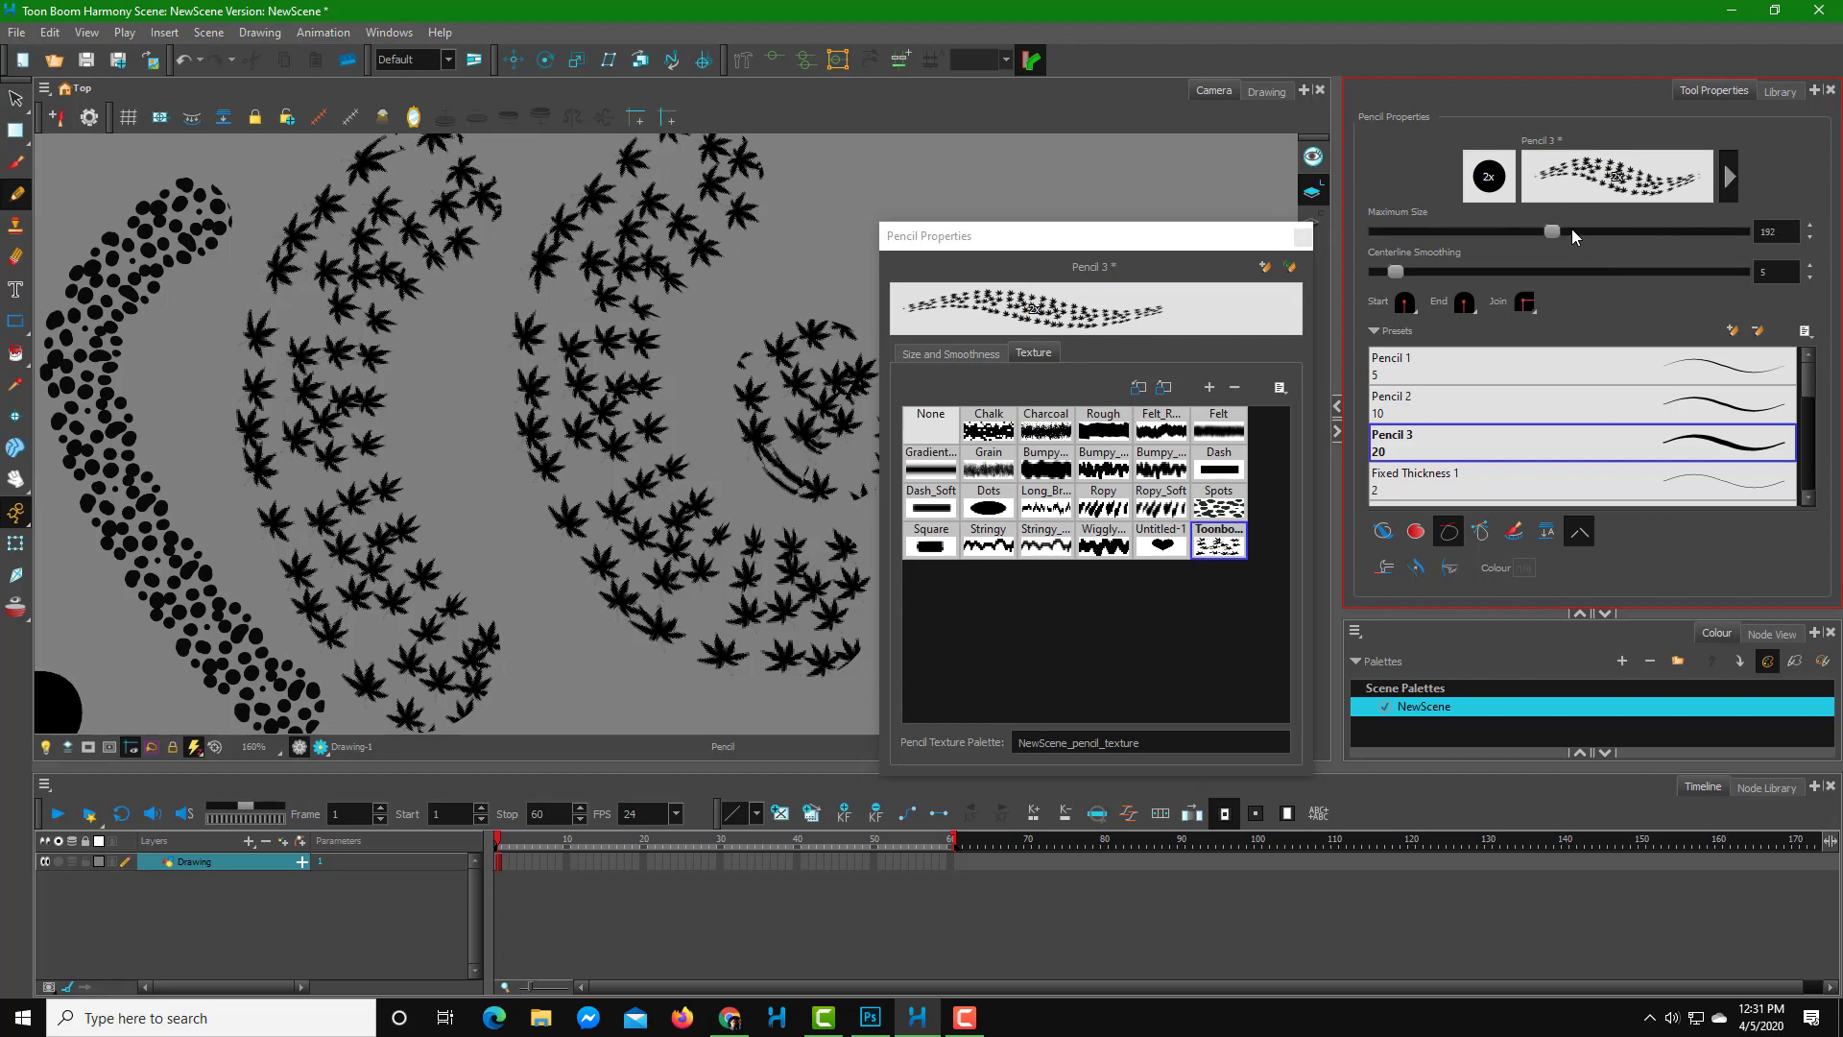
pyautogui.moveTo(1552, 238); pyautogui.dragTo(1618, 238)
pyautogui.press('2')
pyautogui.press('2')
pyautogui.press('2')
pyautogui.press('2')
pyautogui.press('2')
pyautogui.moveTo(536, 317); pyautogui.dragTo(532, 534)
# - Draw a test leaf scribble at the lower left, then undo it
pyautogui.scroll(3, 532, 534)
pyautogui.scroll(-3, 518, 533)
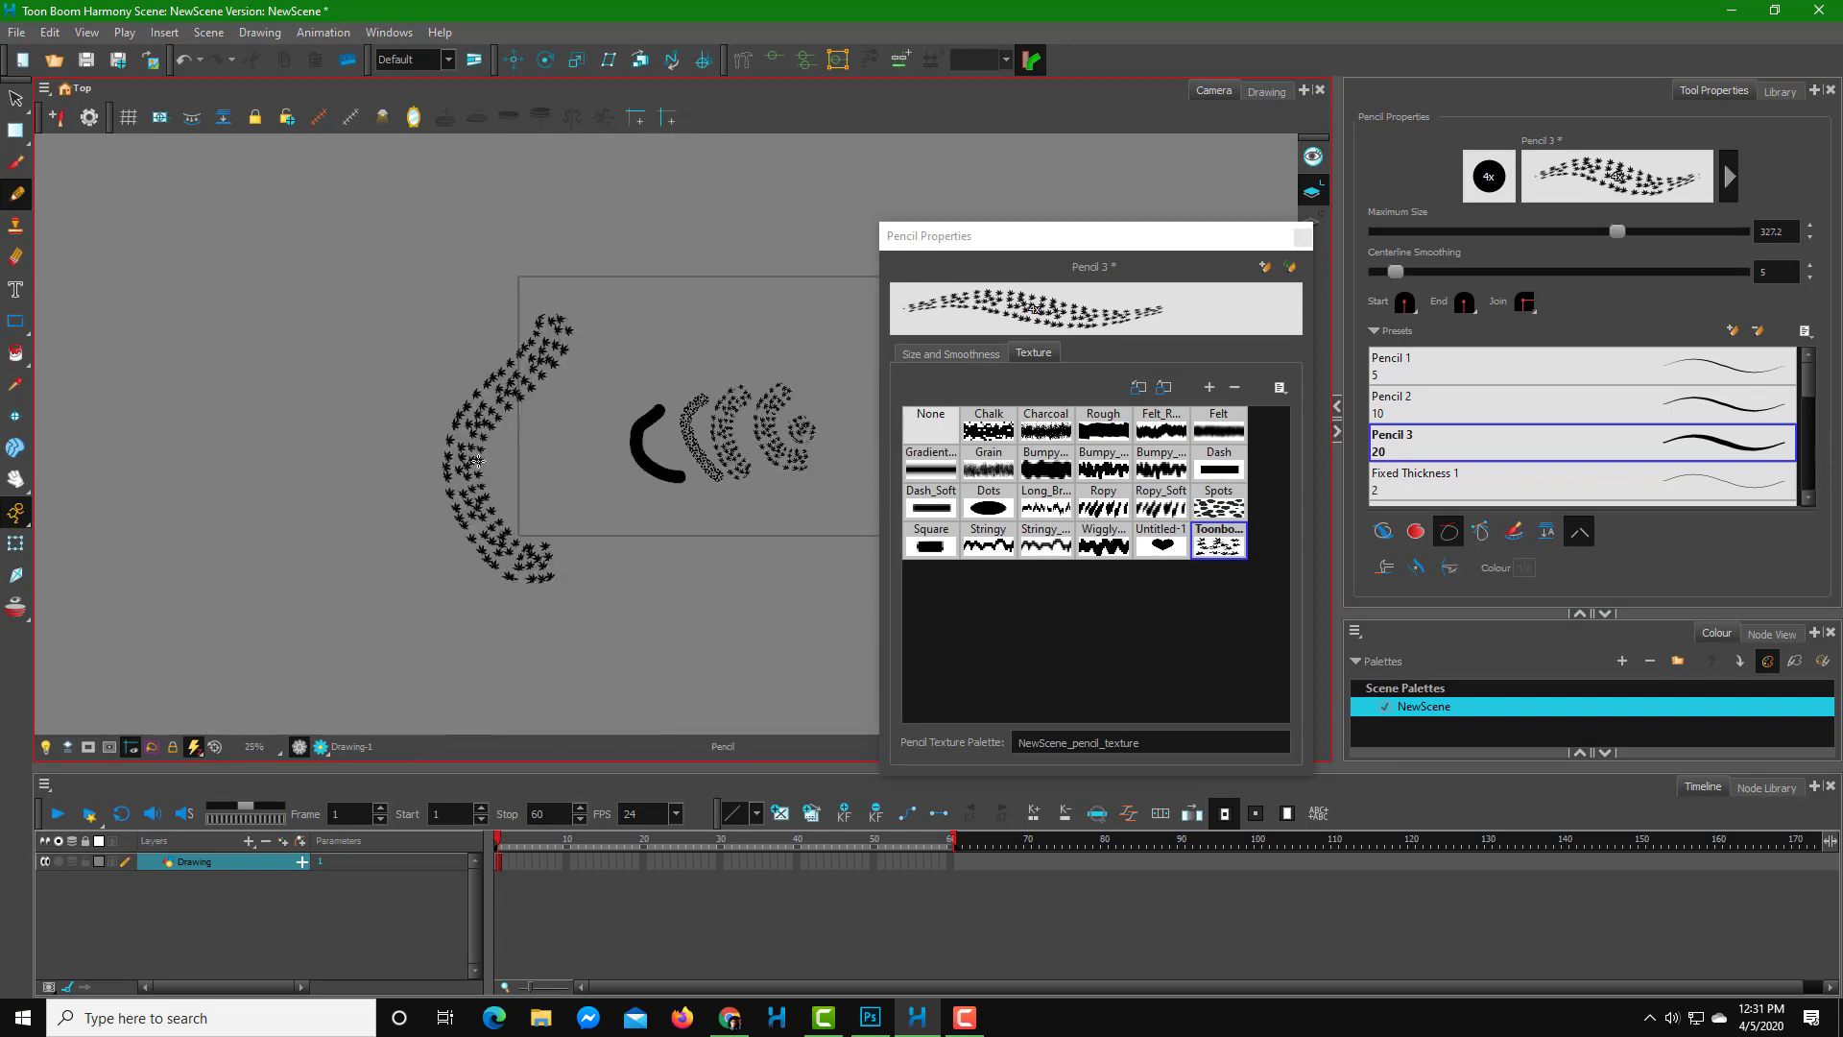
pyautogui.scroll(5, 502, 534)
pyautogui.scroll(-3, 503, 538)
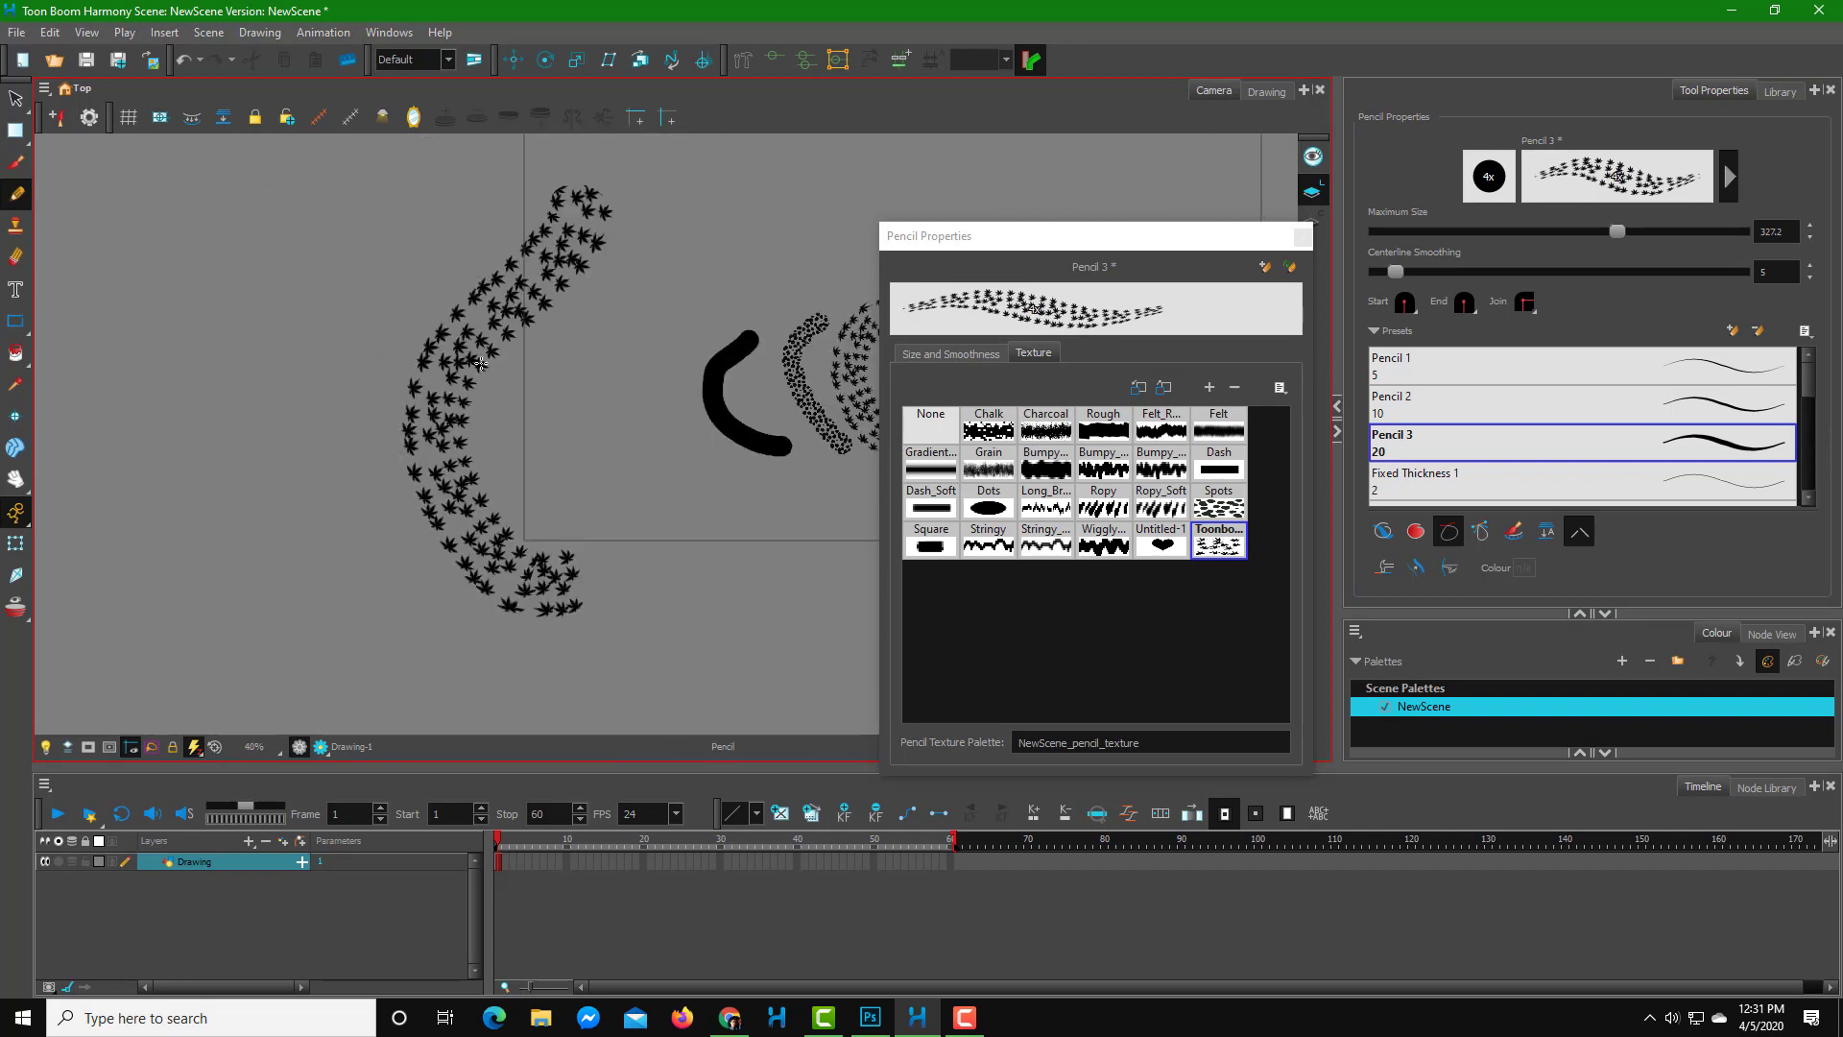
pyautogui.scroll(3, 462, 351)
pyautogui.scroll(-3, 462, 351)
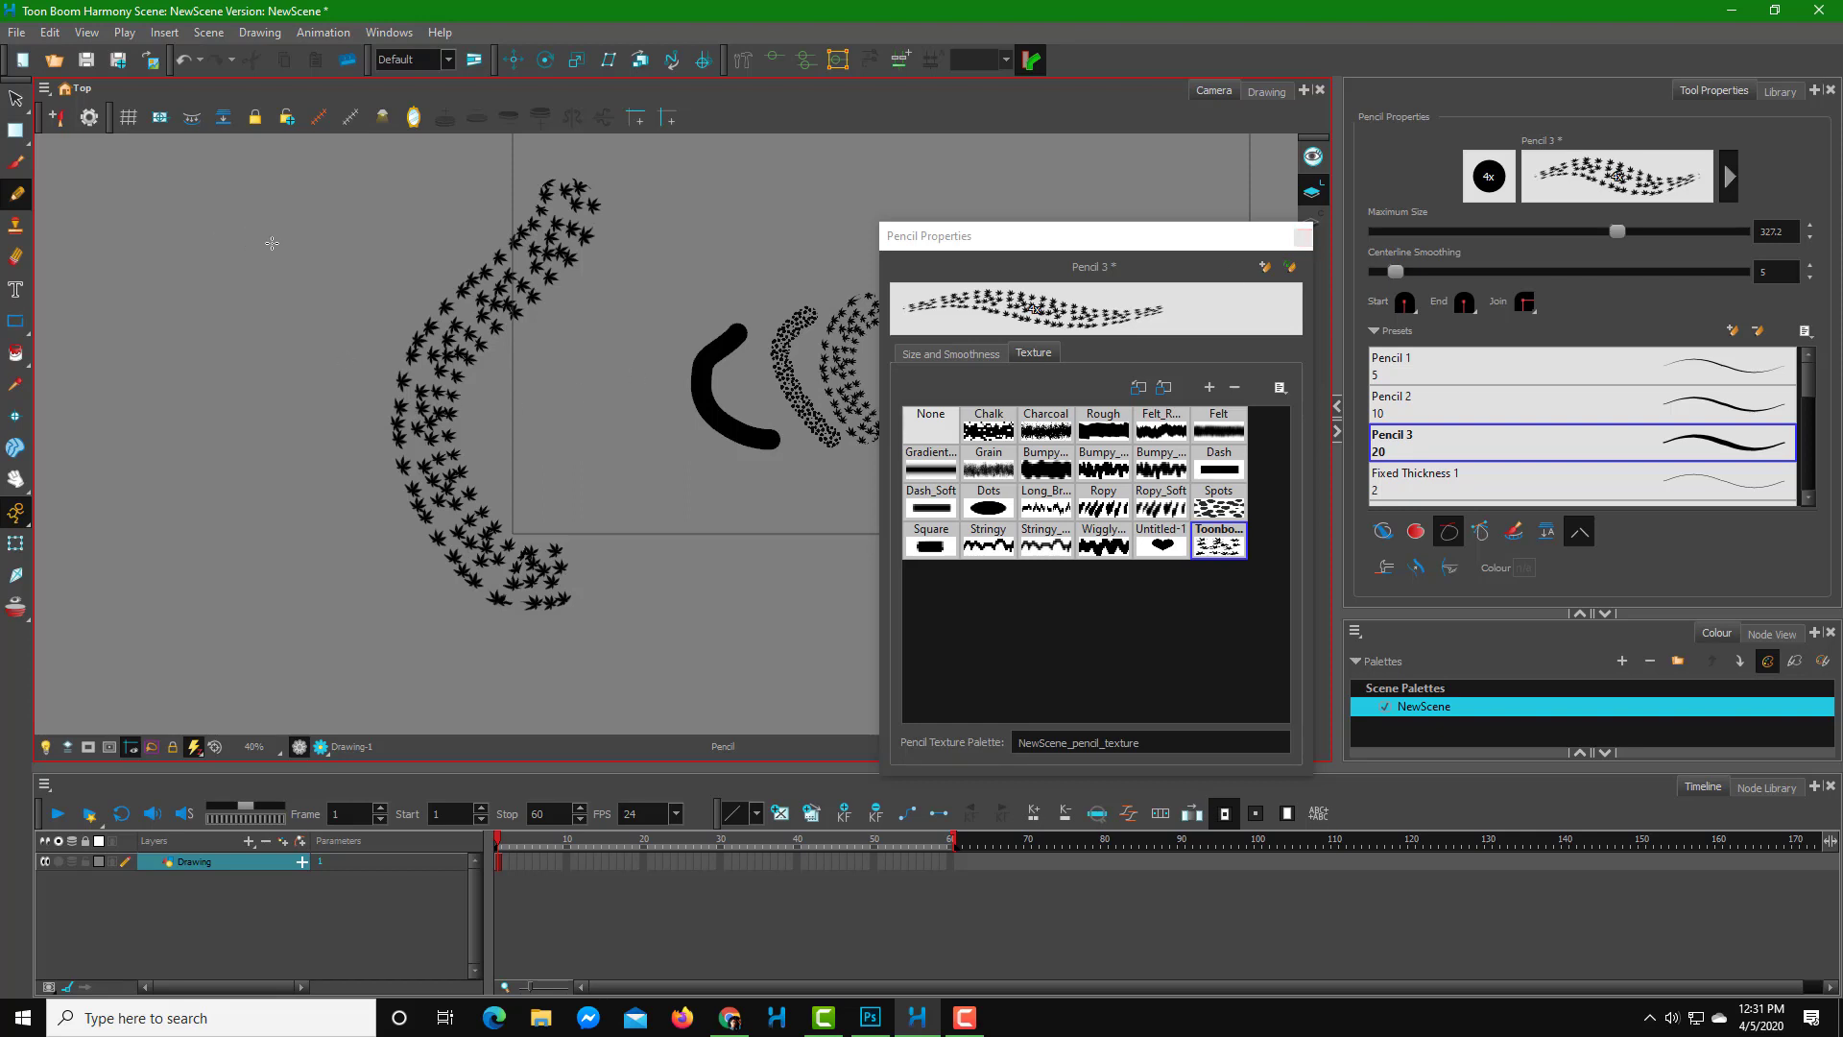
pyautogui.moveTo(202, 197); pyautogui.dragTo(198, 609)
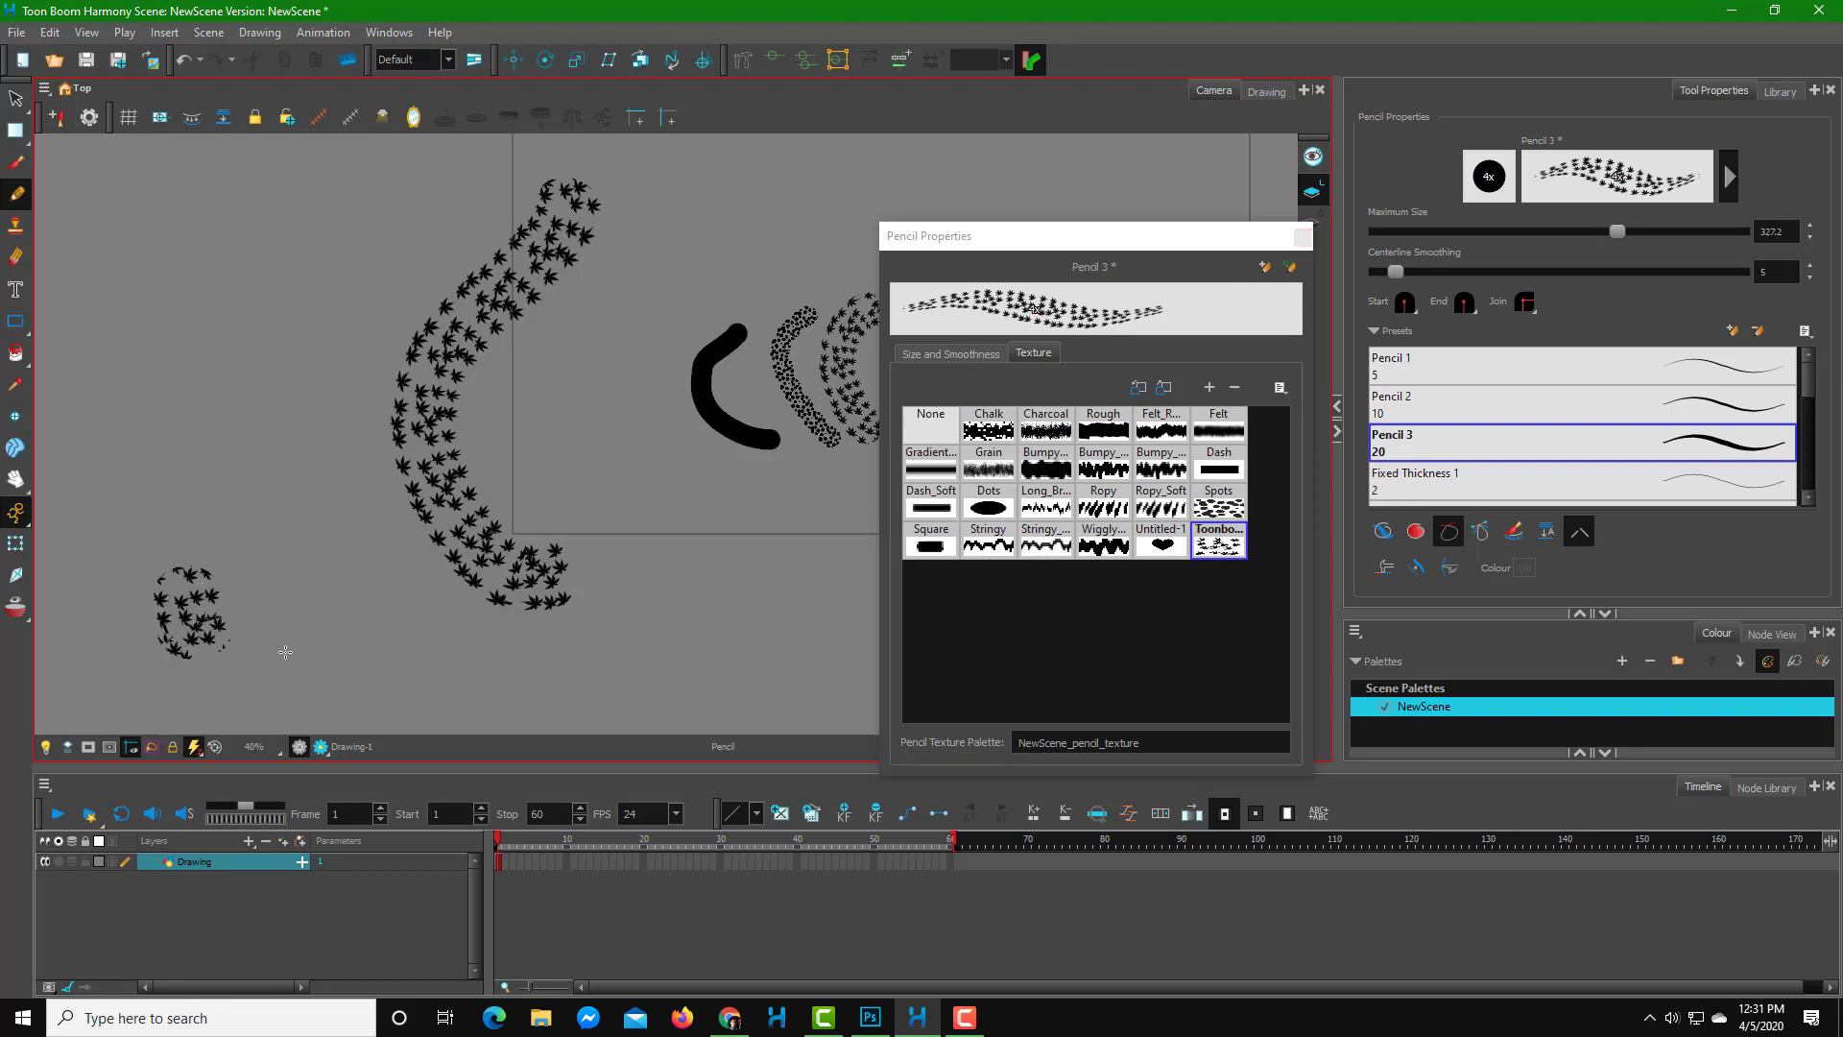
pyautogui.hotkey('ctrl', 'z')
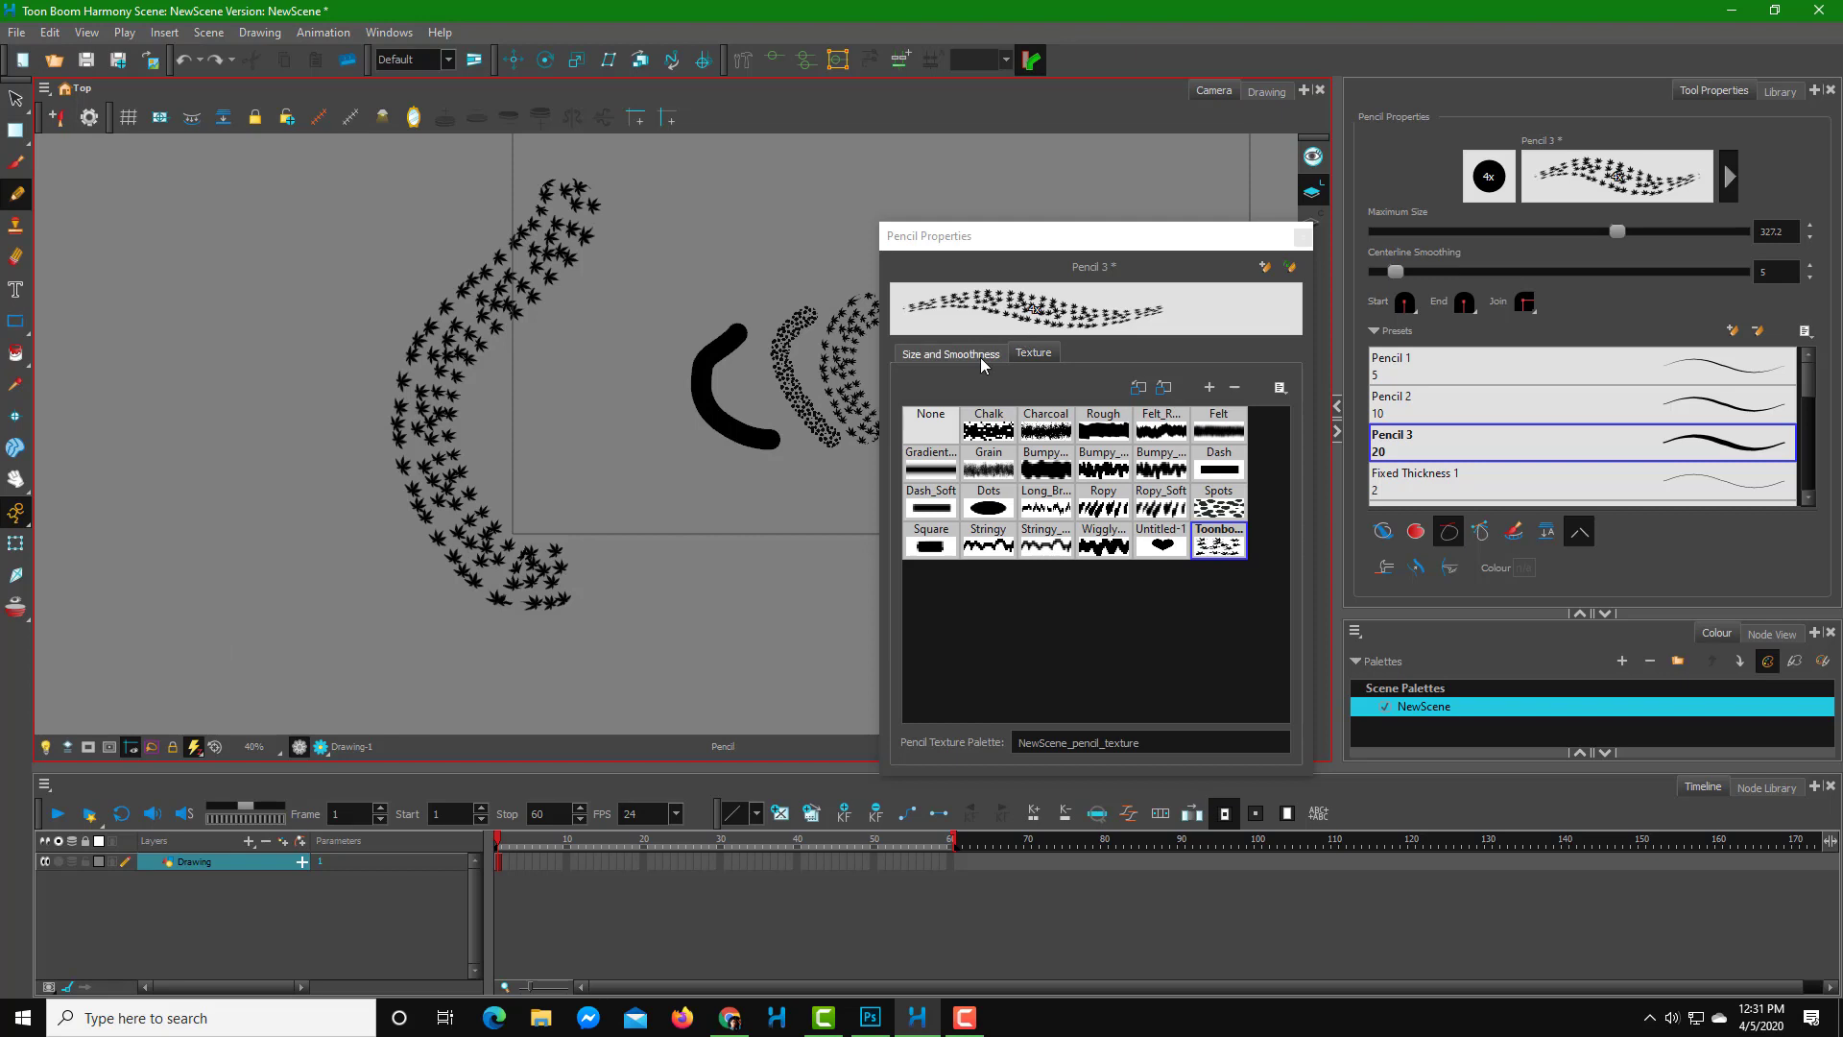
# - Set centerline smoothing 40.9 and contour smoothing 61.1, undo the test stroke, and close Pencil Properties
pyautogui.click(952, 354)
pyautogui.moveTo(1052, 472)
pyautogui.mouseDown()
pyautogui.moveTo(1111, 471)
pyautogui.moveTo(1150, 506)
pyautogui.mouseUp()
pyautogui.moveTo(207, 187)
pyautogui.mouseDown()
pyautogui.moveTo(309, 704)
pyautogui.moveTo(230, 403)
pyautogui.moveTo(273, 233)
pyautogui.moveTo(328, 142)
pyautogui.mouseUp()
pyautogui.hotkey('ctrl', 'z')
pyautogui.scroll(2, 274, 300)
pyautogui.scroll(1, 274, 300)
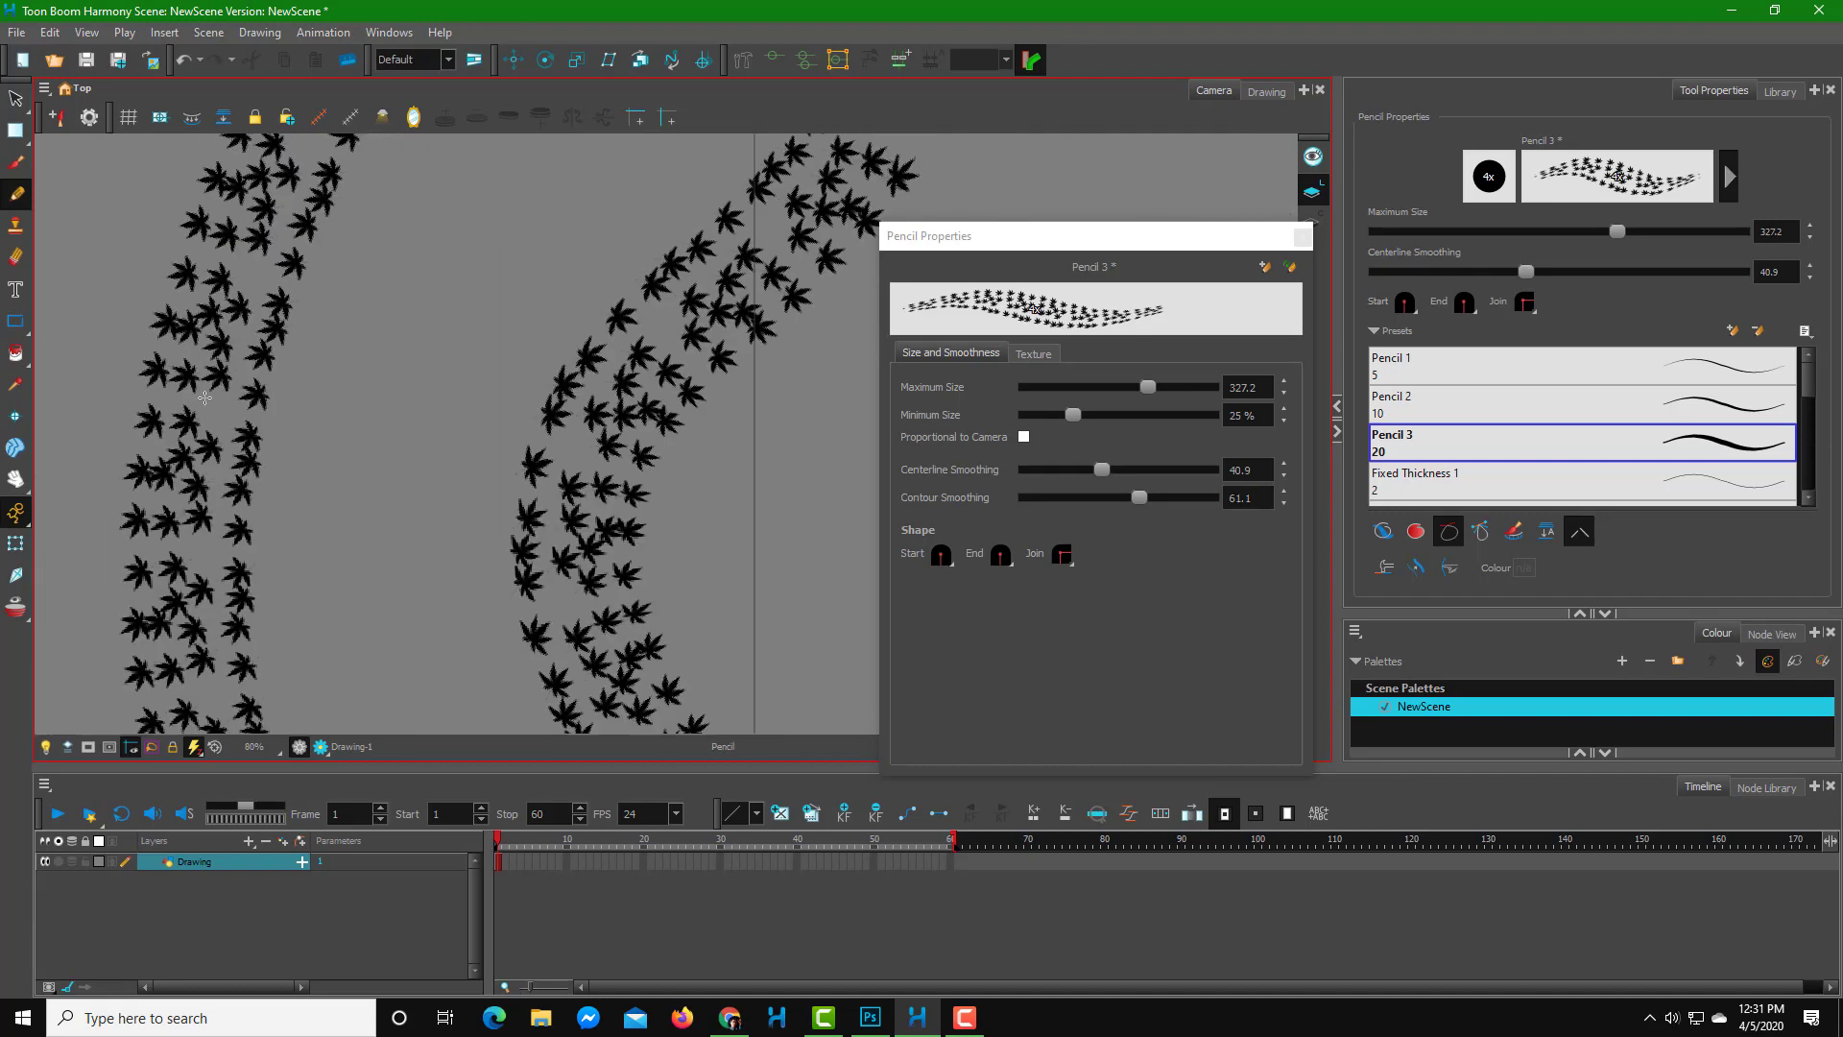
pyautogui.click(1303, 238)
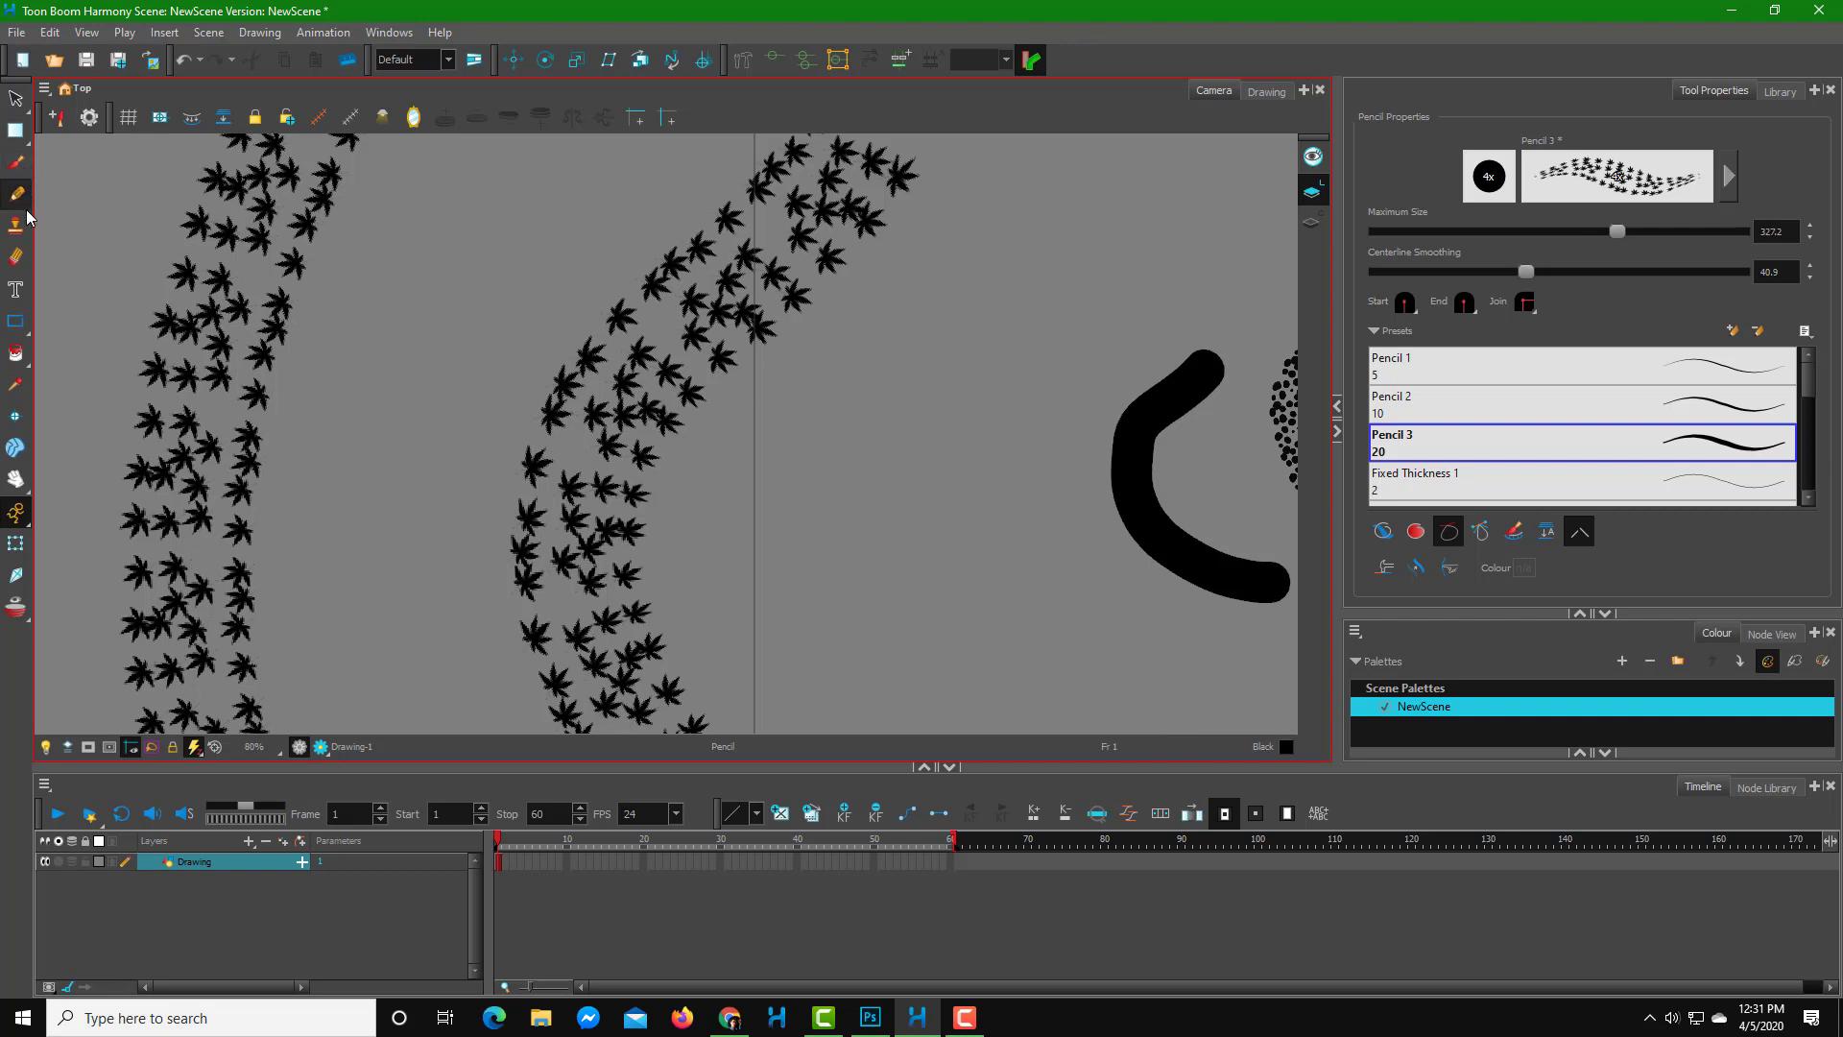
# - Choose Edit Gradient/Texture from the Contour Editor tools and select the left leaf stroke's texture
pyautogui.click(17, 137)
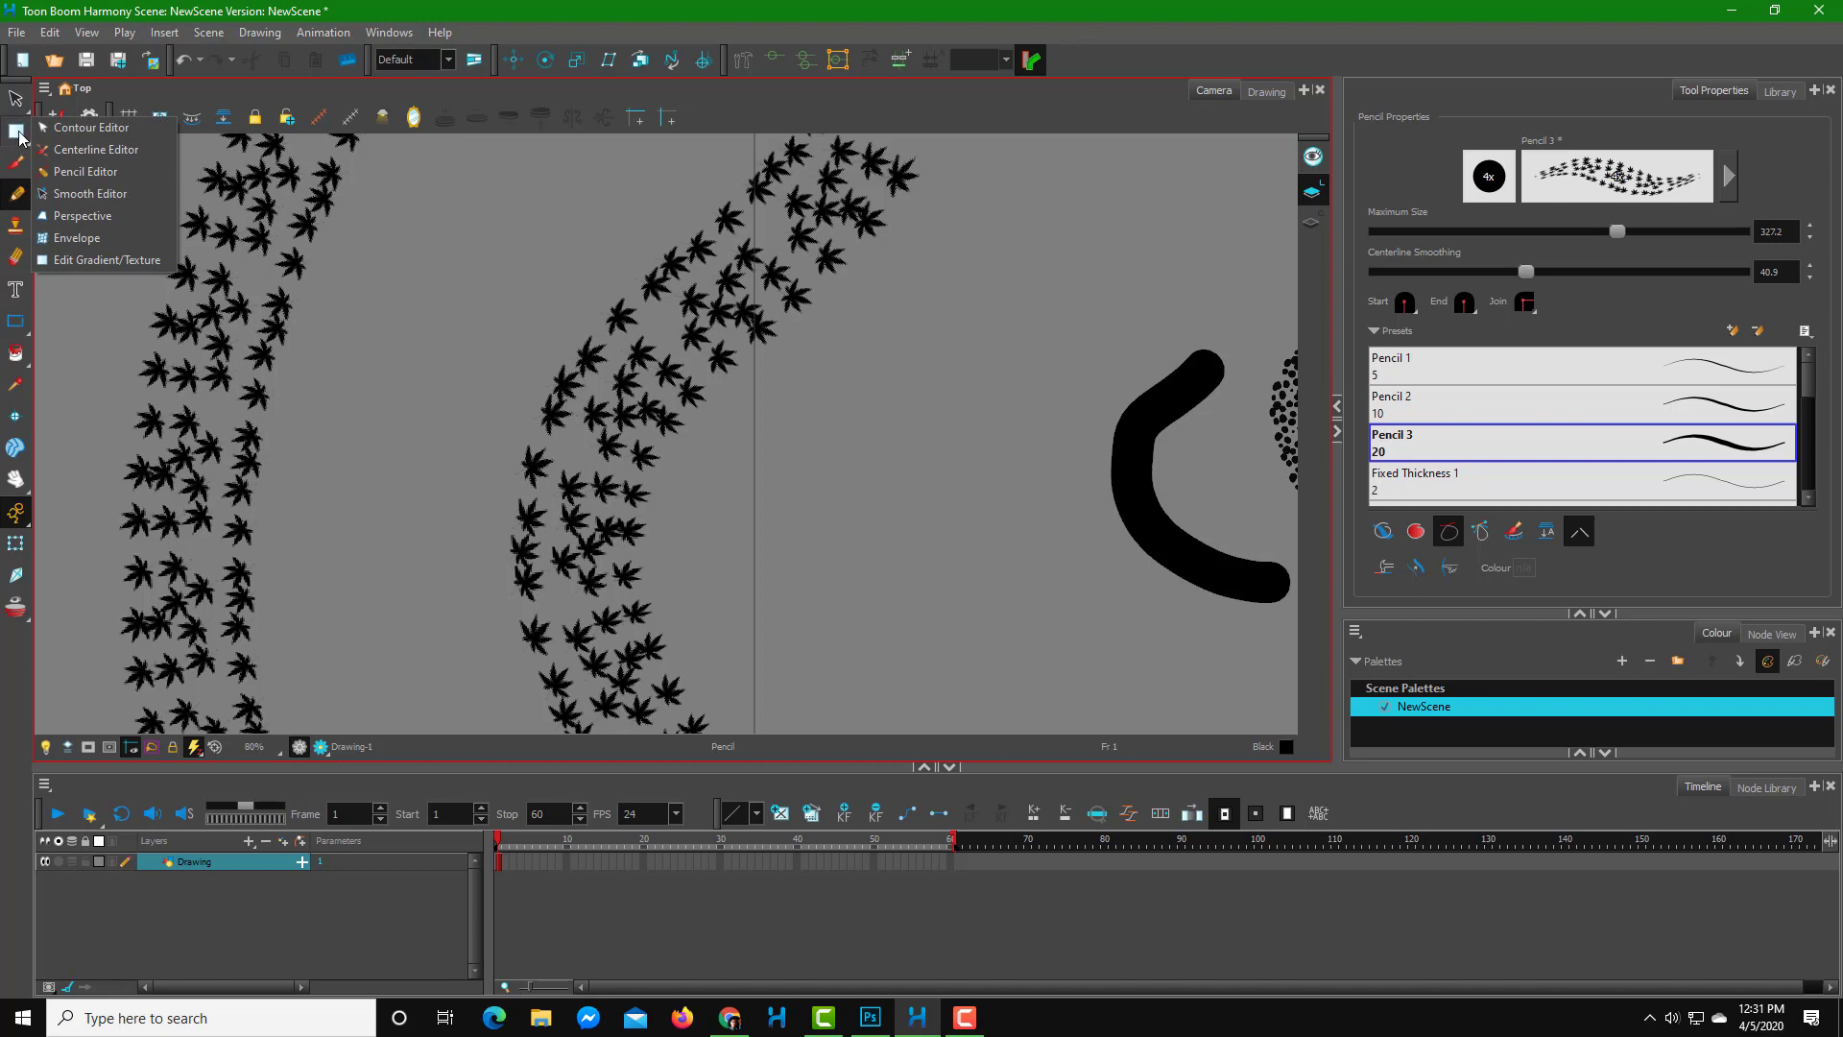
pyautogui.click(89, 261)
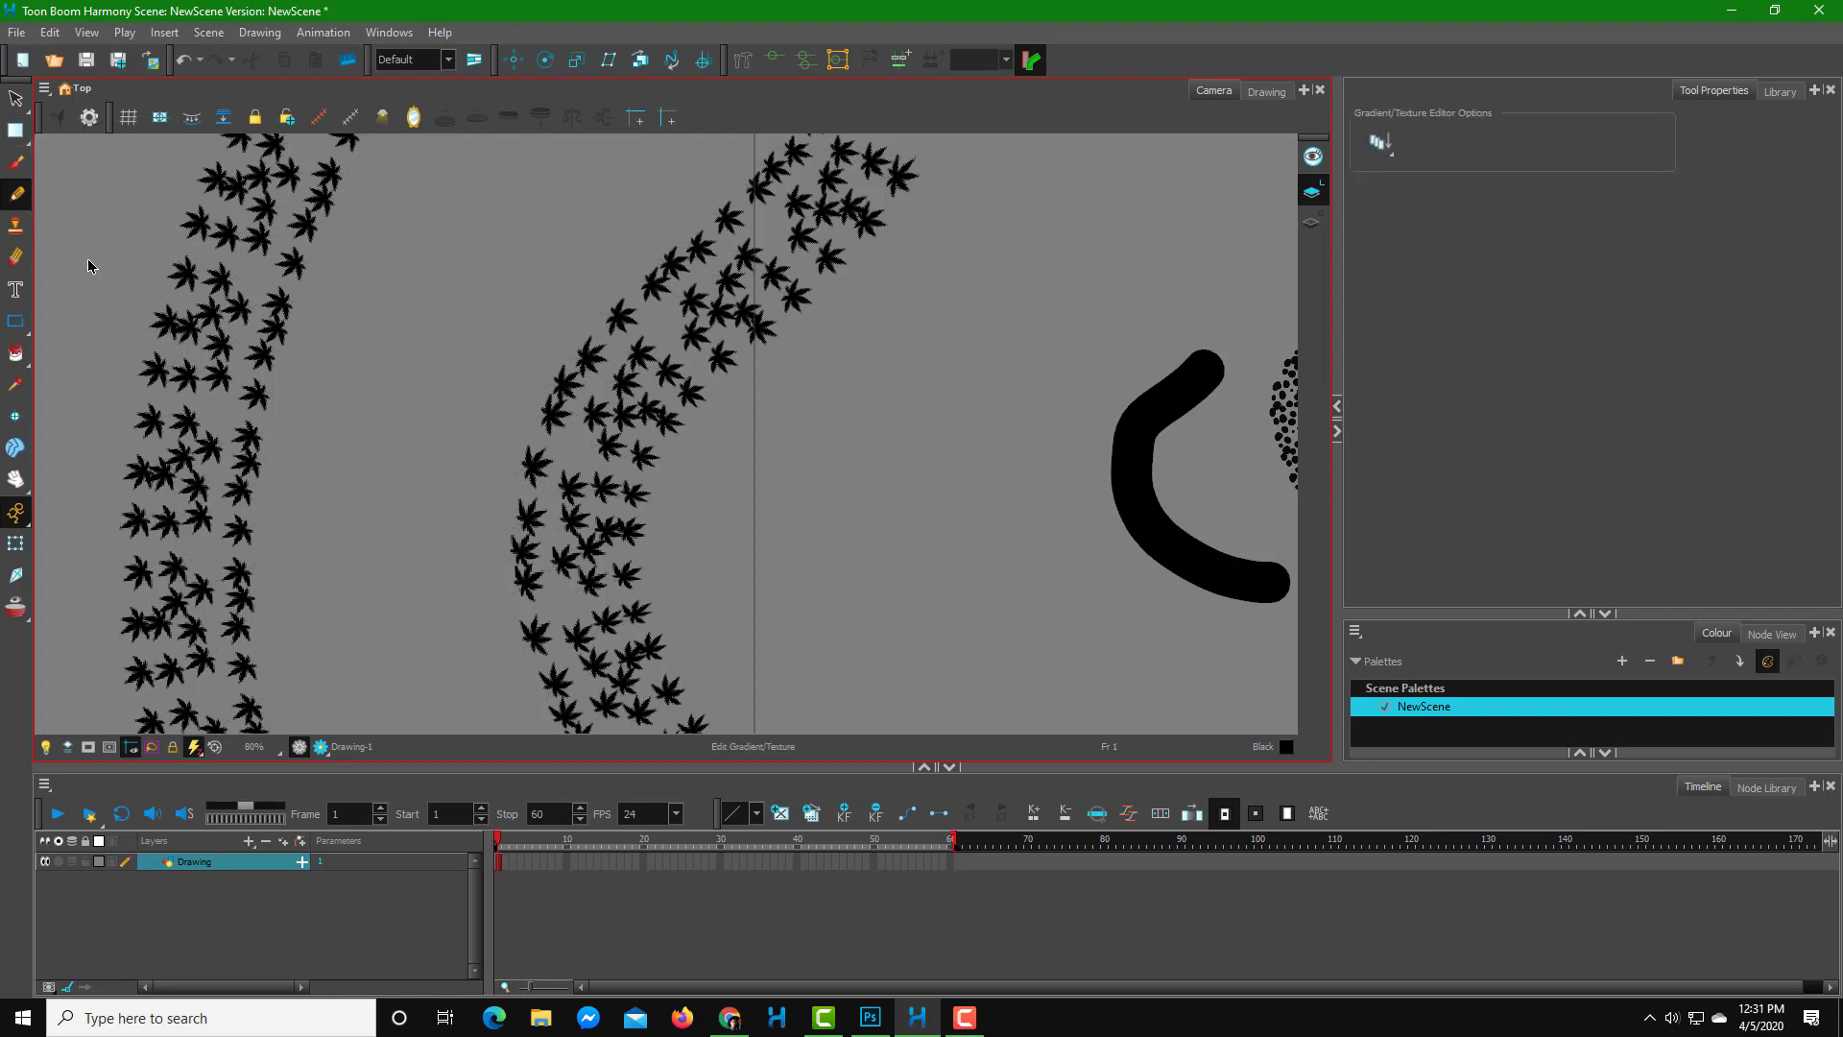
pyautogui.scroll(-5, 215, 350)
pyautogui.scroll(2, 215, 351)
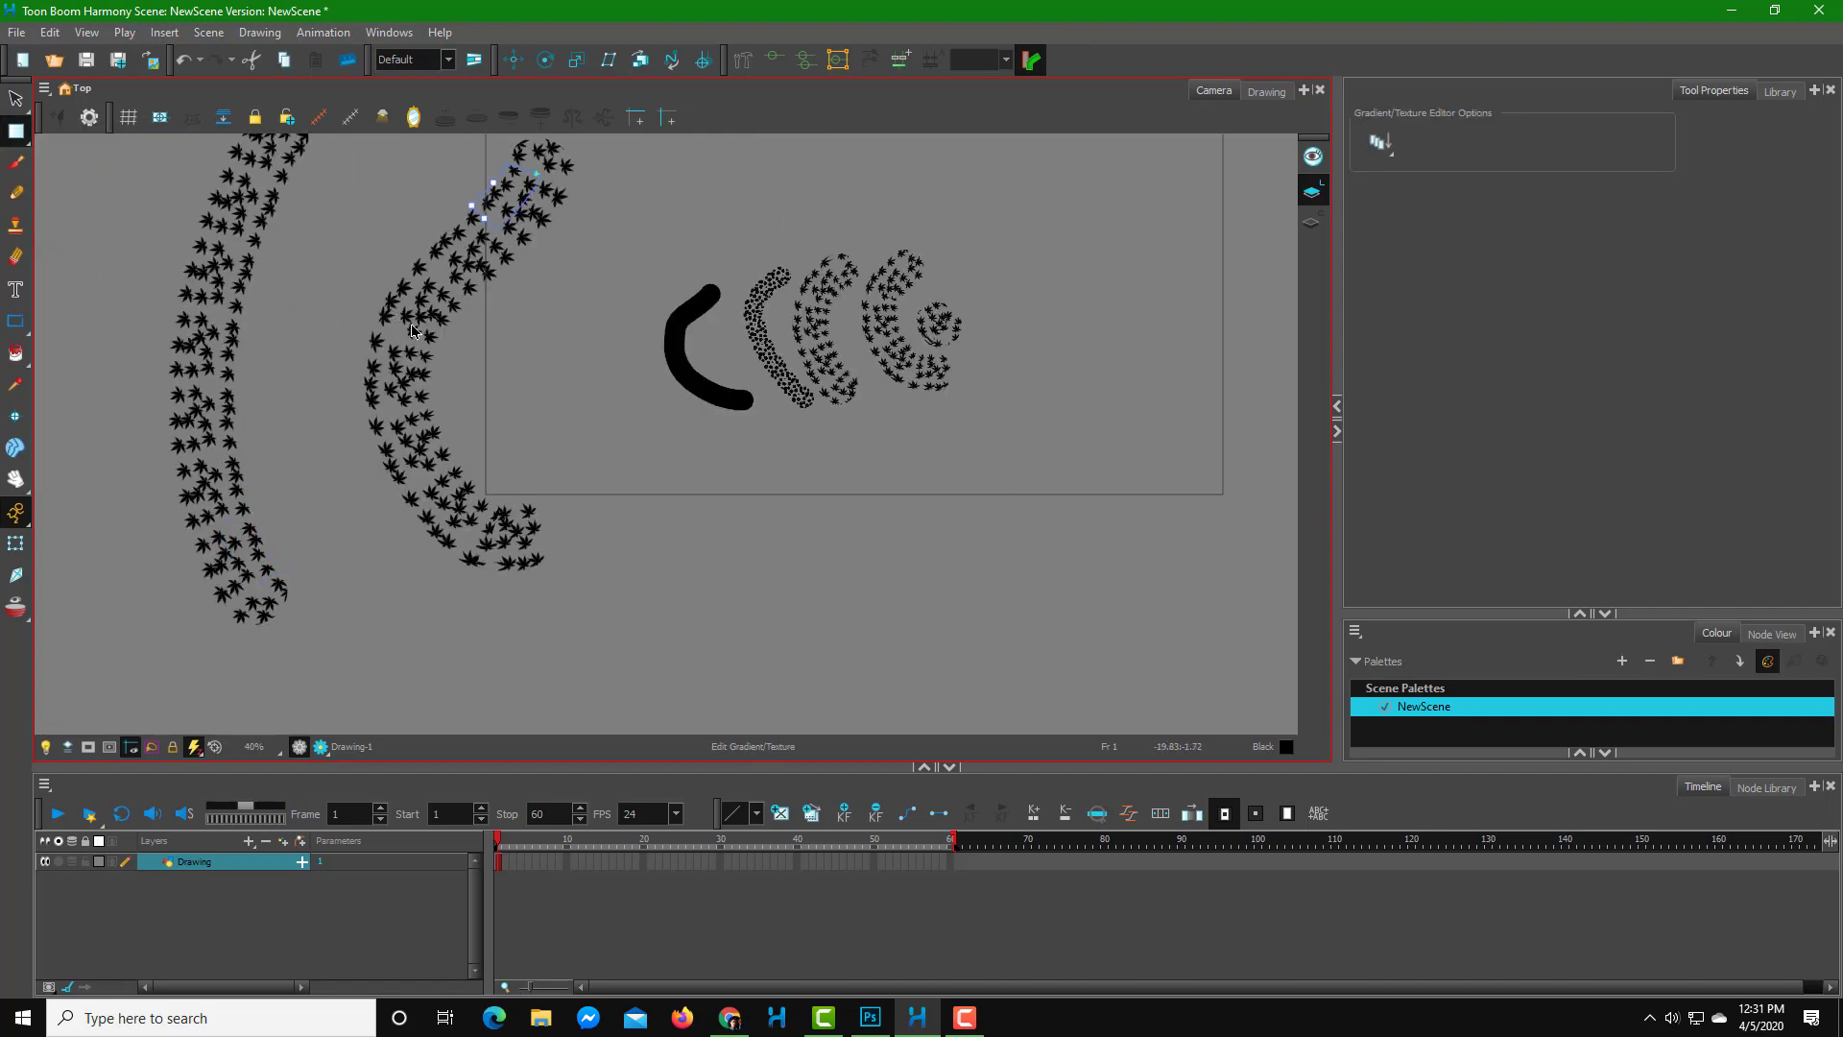
pyautogui.click(207, 352)
pyautogui.scroll(5, 240, 561)
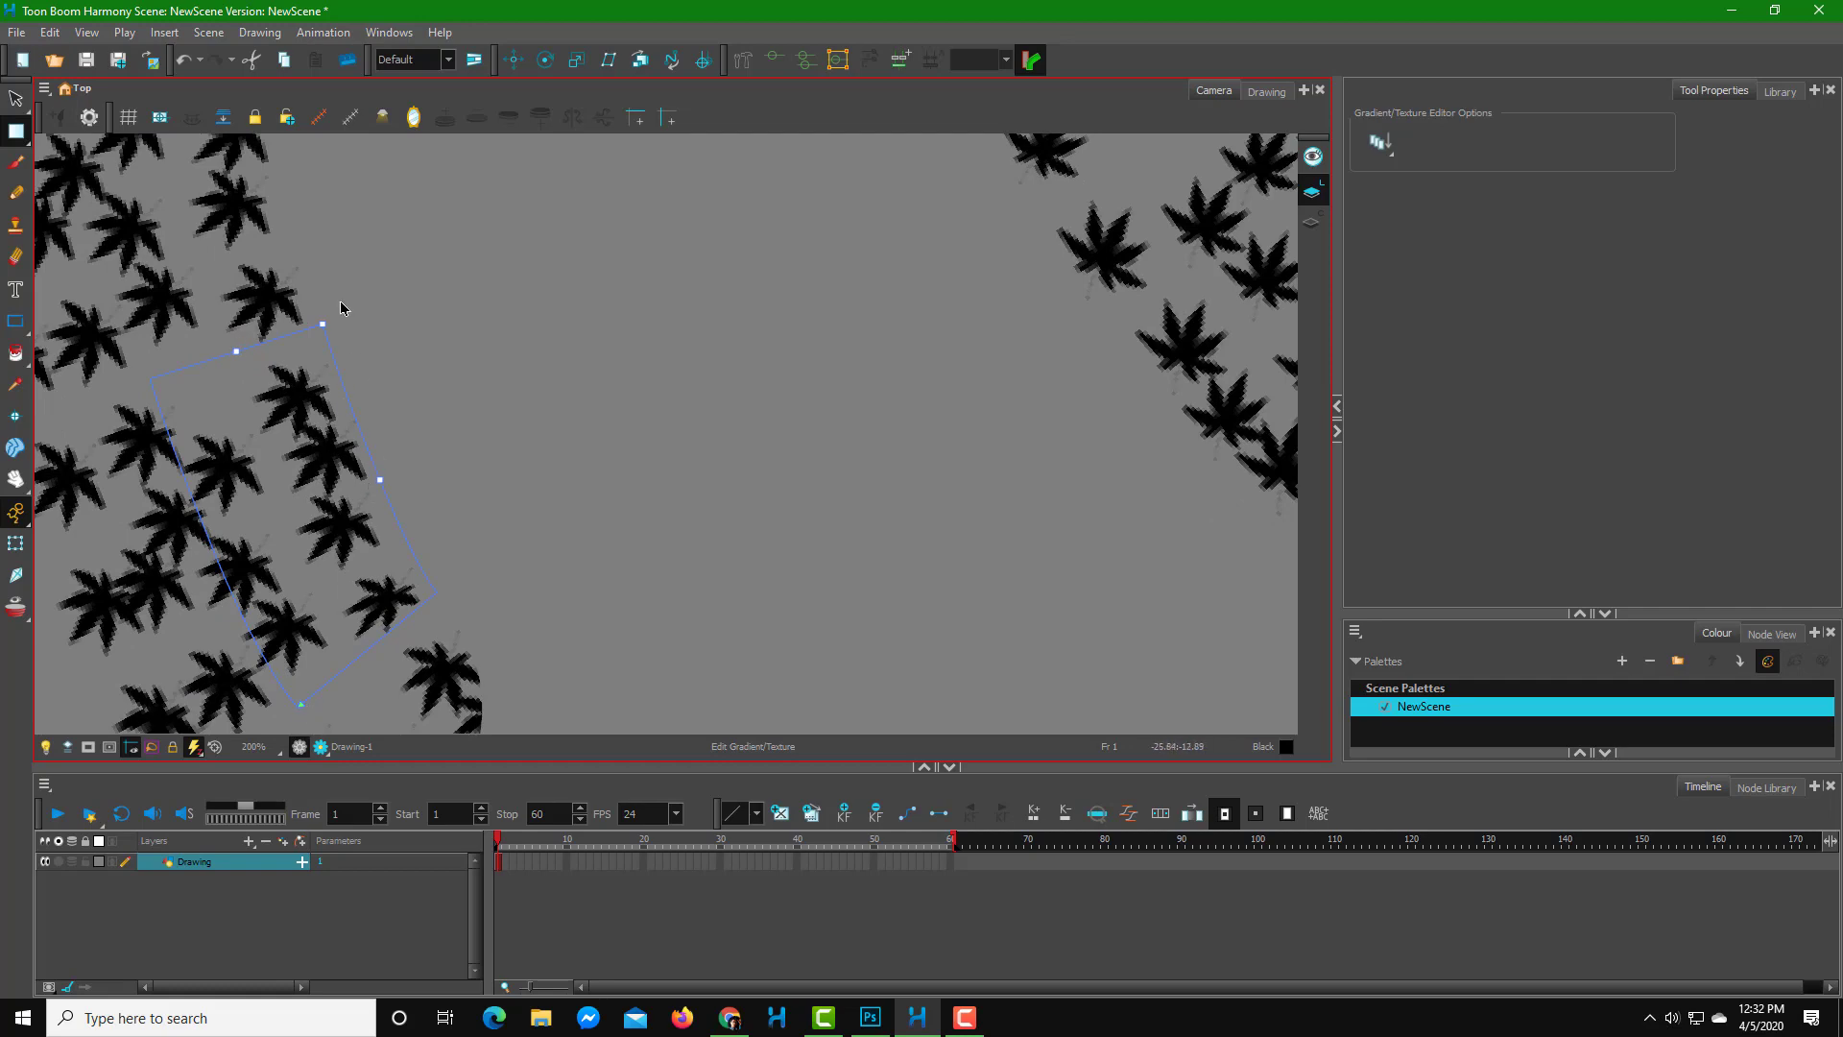
# - Rotate the leaf texture box and narrow it so the leaves pack more densely
pyautogui.moveTo(324, 327); pyautogui.dragTo(349, 397)
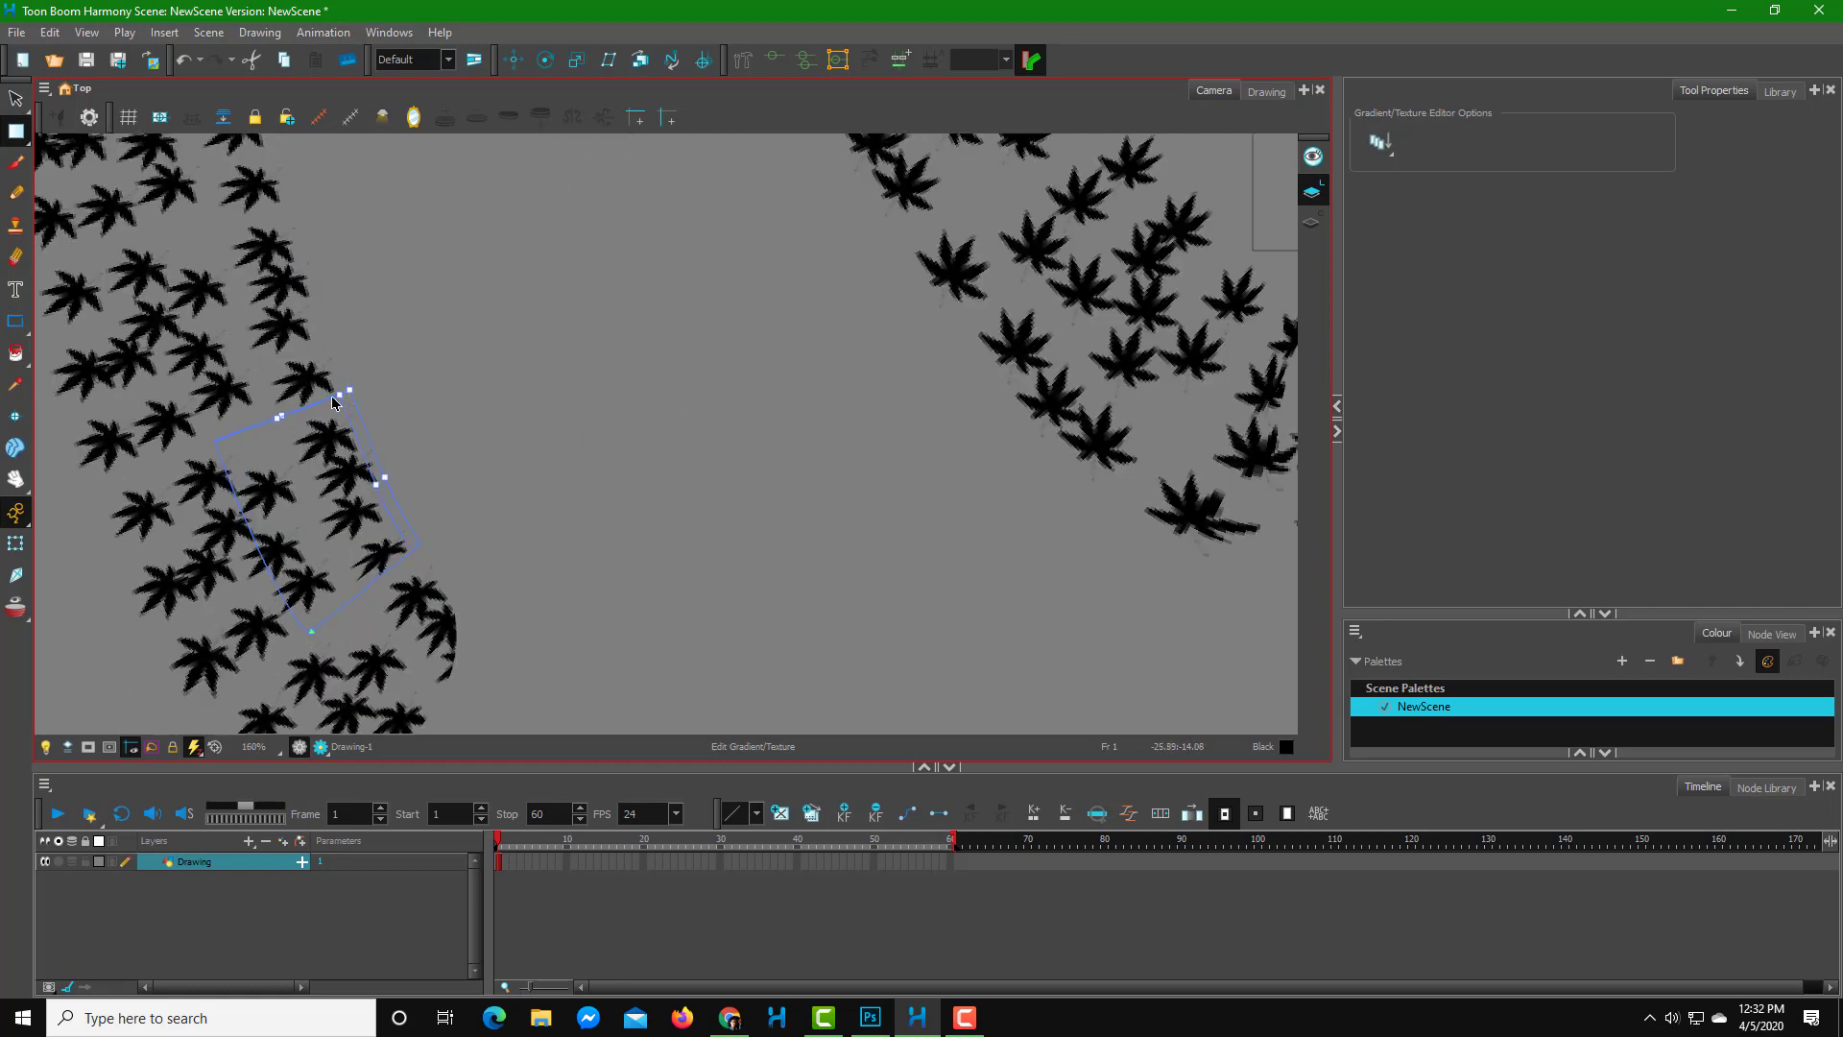
pyautogui.moveTo(291, 415); pyautogui.dragTo(275, 422)
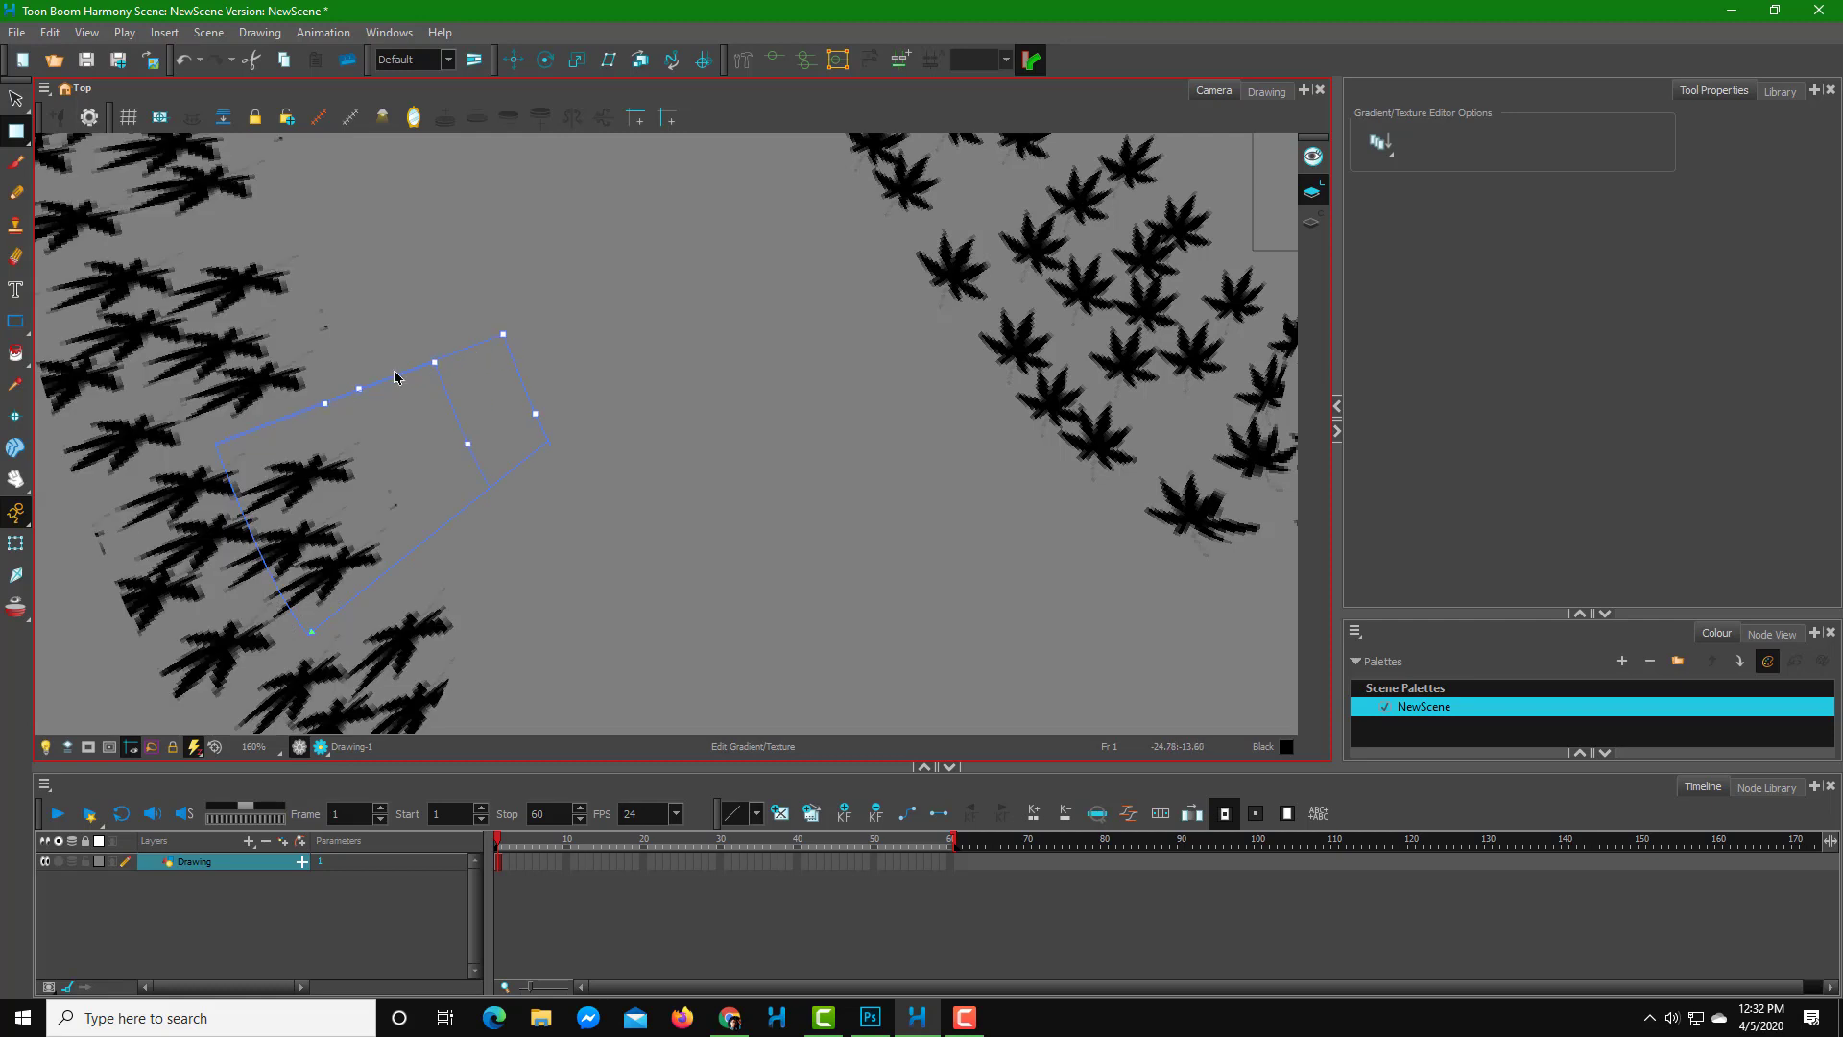
pyautogui.moveTo(338, 413); pyautogui.dragTo(365, 453)
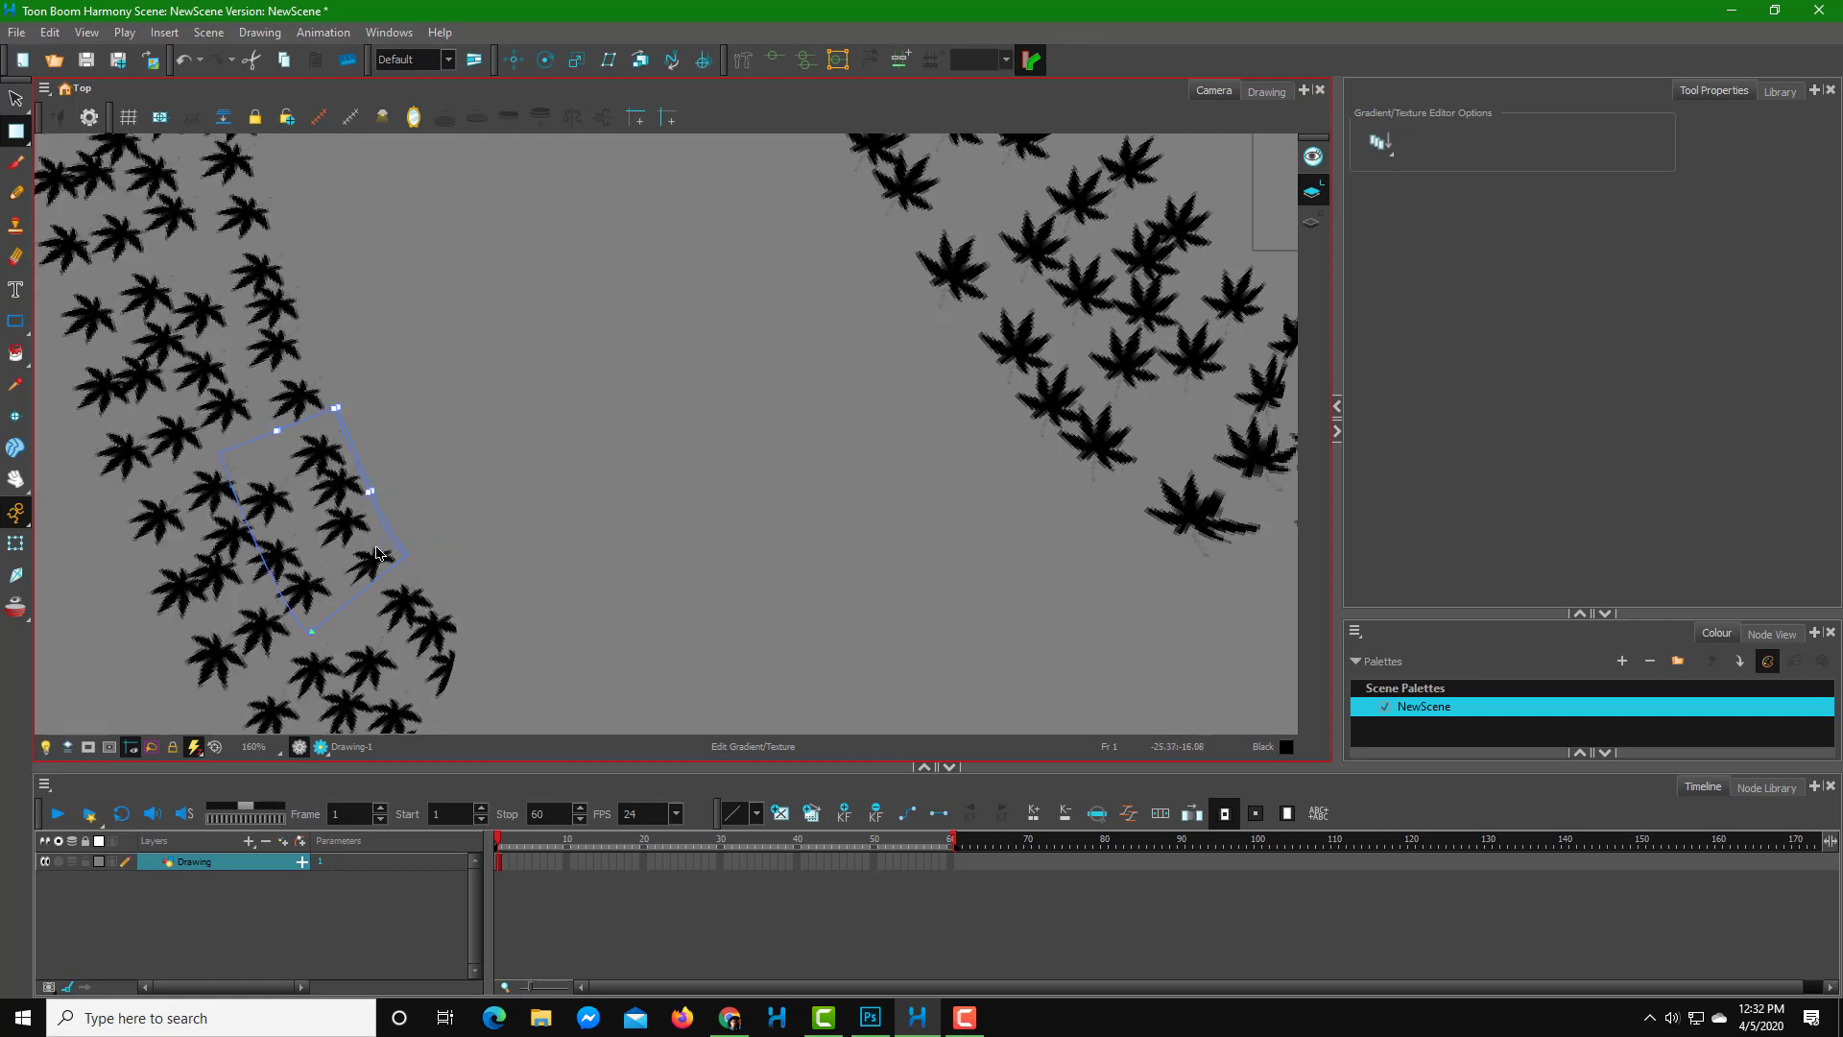
pyautogui.moveTo(377, 554); pyautogui.dragTo(357, 564)
# - Move the texture box up-left, stretch it taller, and narrow it from the right
pyautogui.moveTo(311, 636); pyautogui.dragTo(241, 507)
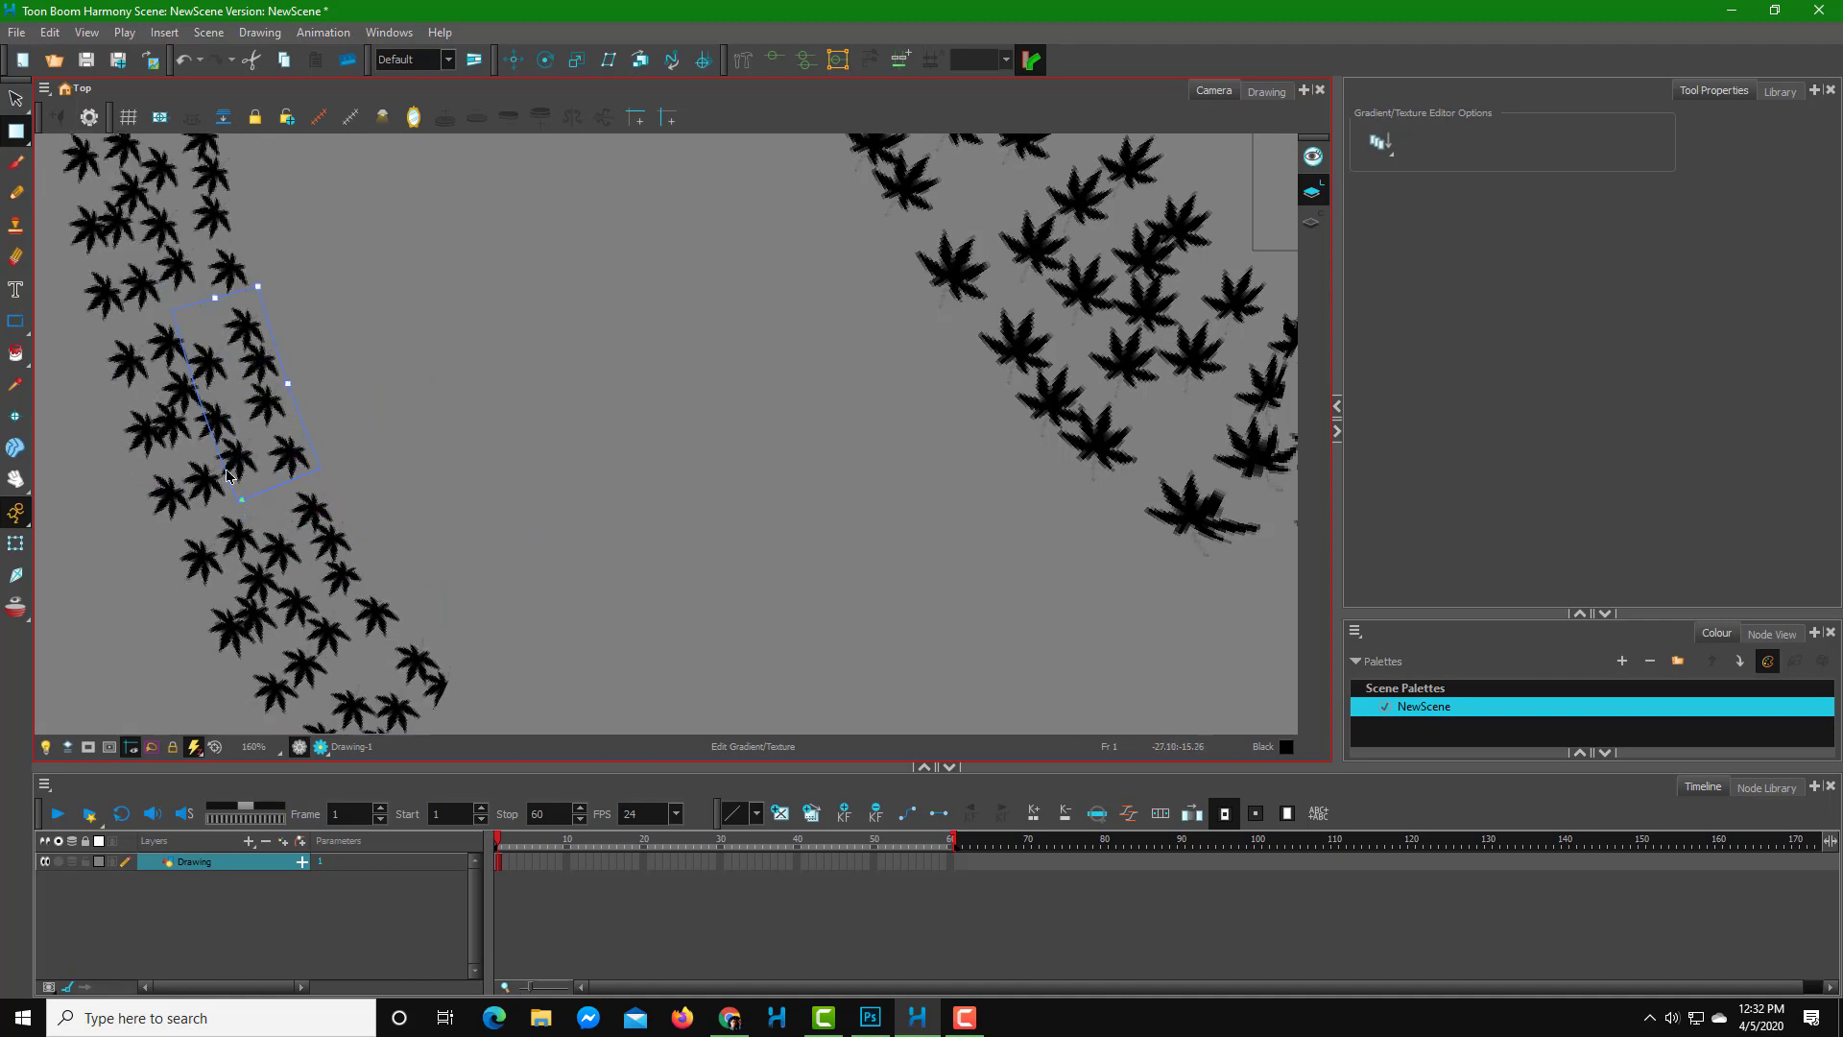
pyautogui.moveTo(213, 287); pyautogui.dragTo(385, 403)
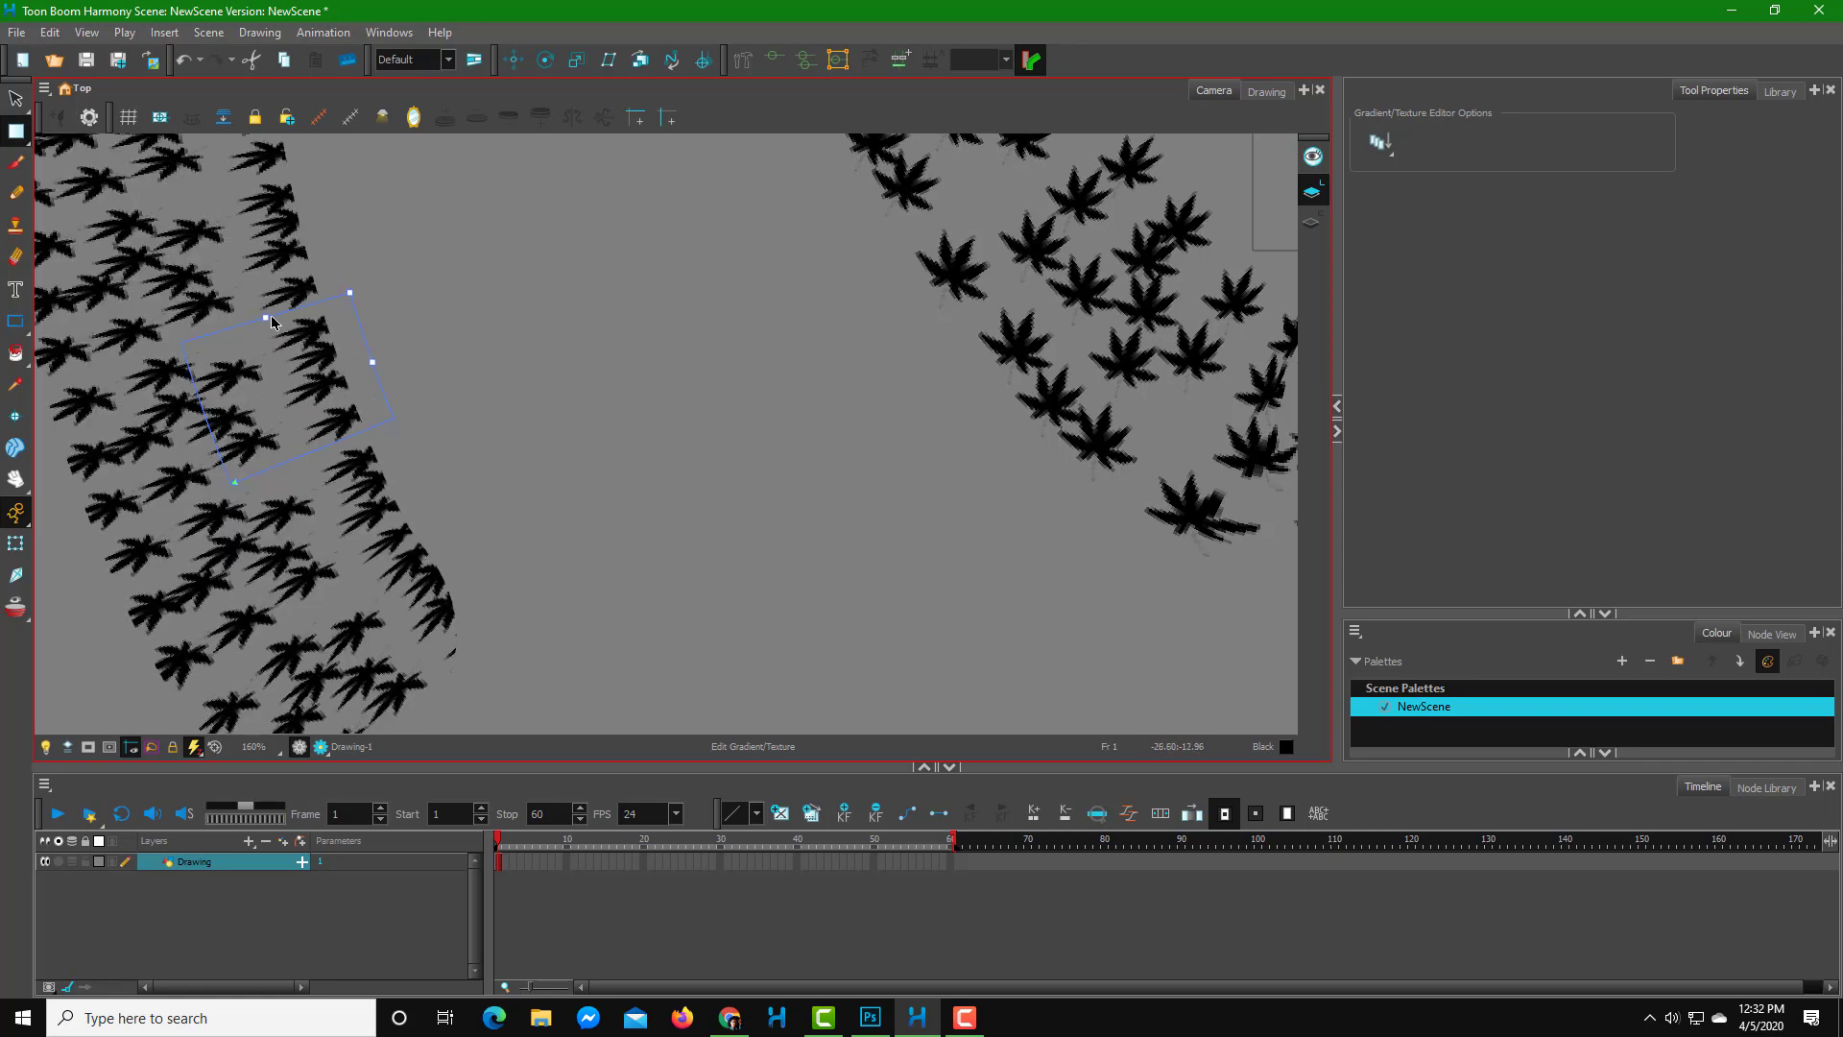
pyautogui.moveTo(266, 321); pyautogui.dragTo(237, 198)
pyautogui.moveTo(354, 311); pyautogui.dragTo(323, 322)
pyautogui.scroll(-5, 329, 326)
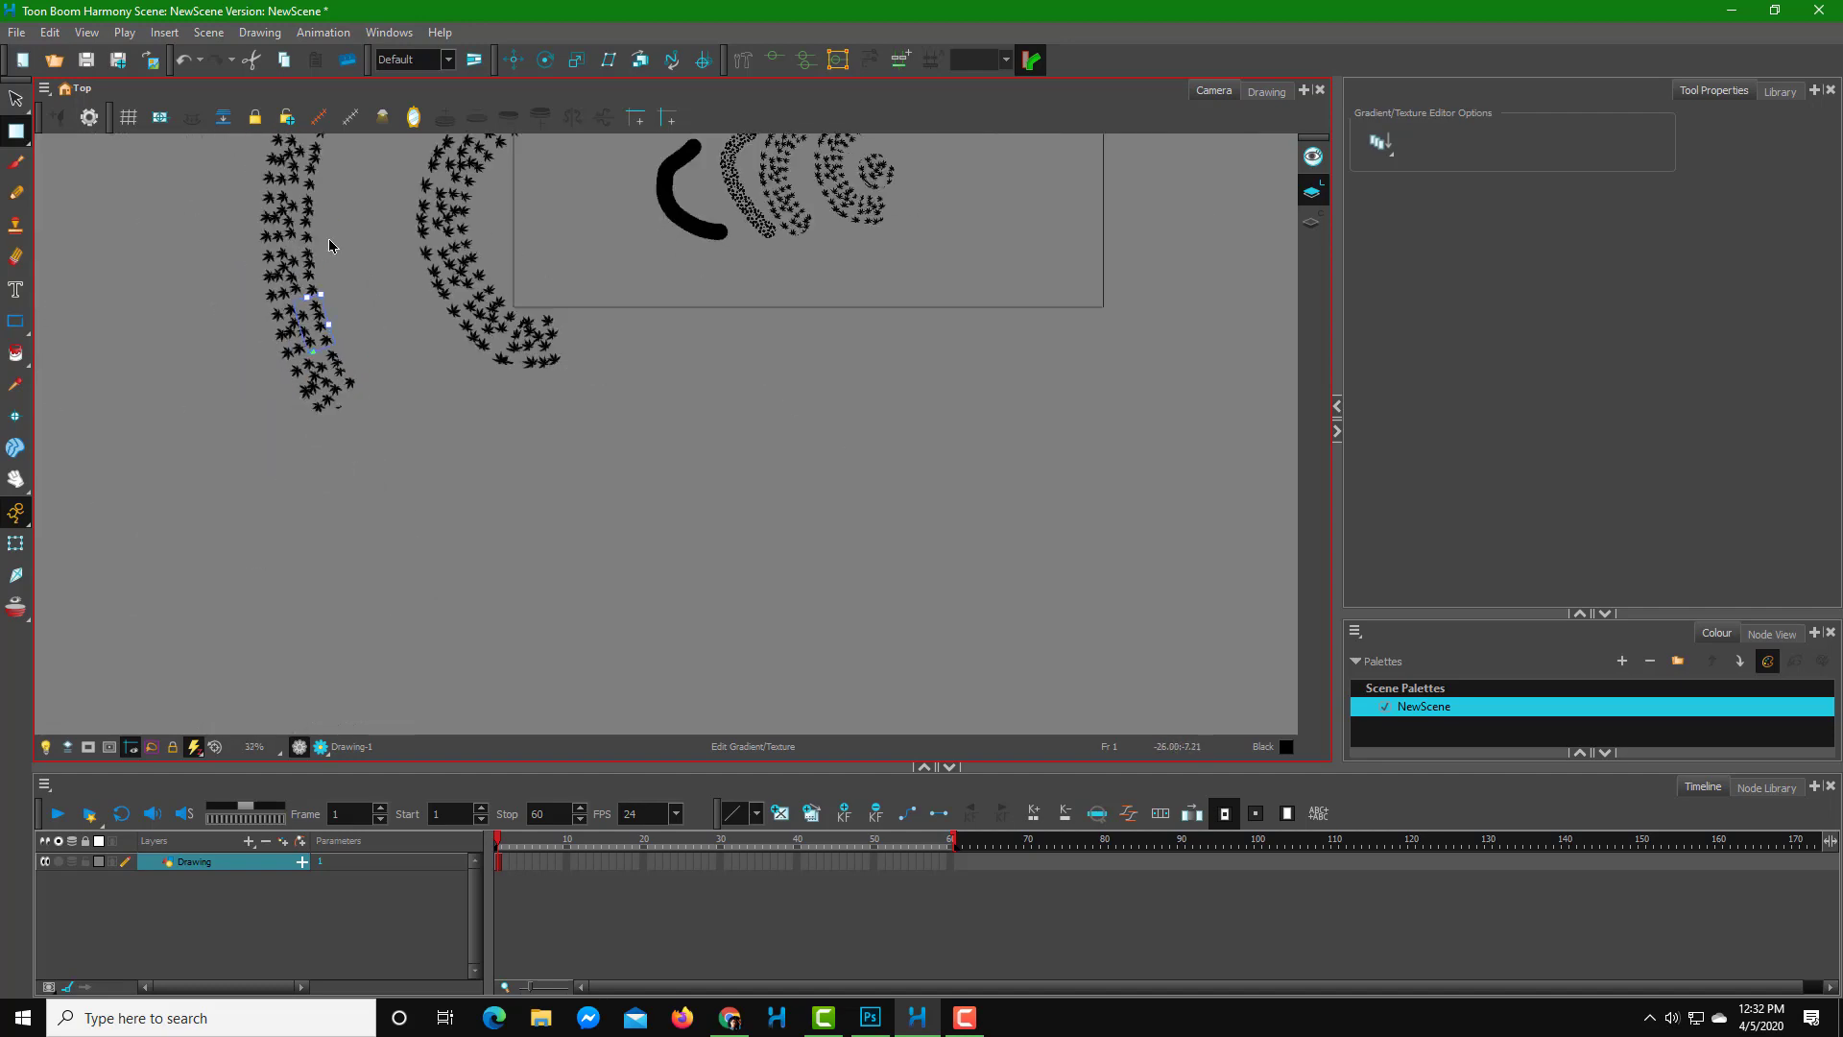
pyautogui.scroll(-1, 328, 245)
pyautogui.scroll(6, 307, 192)
pyautogui.scroll(-4, 384, 576)
pyautogui.scroll(3, 390, 605)
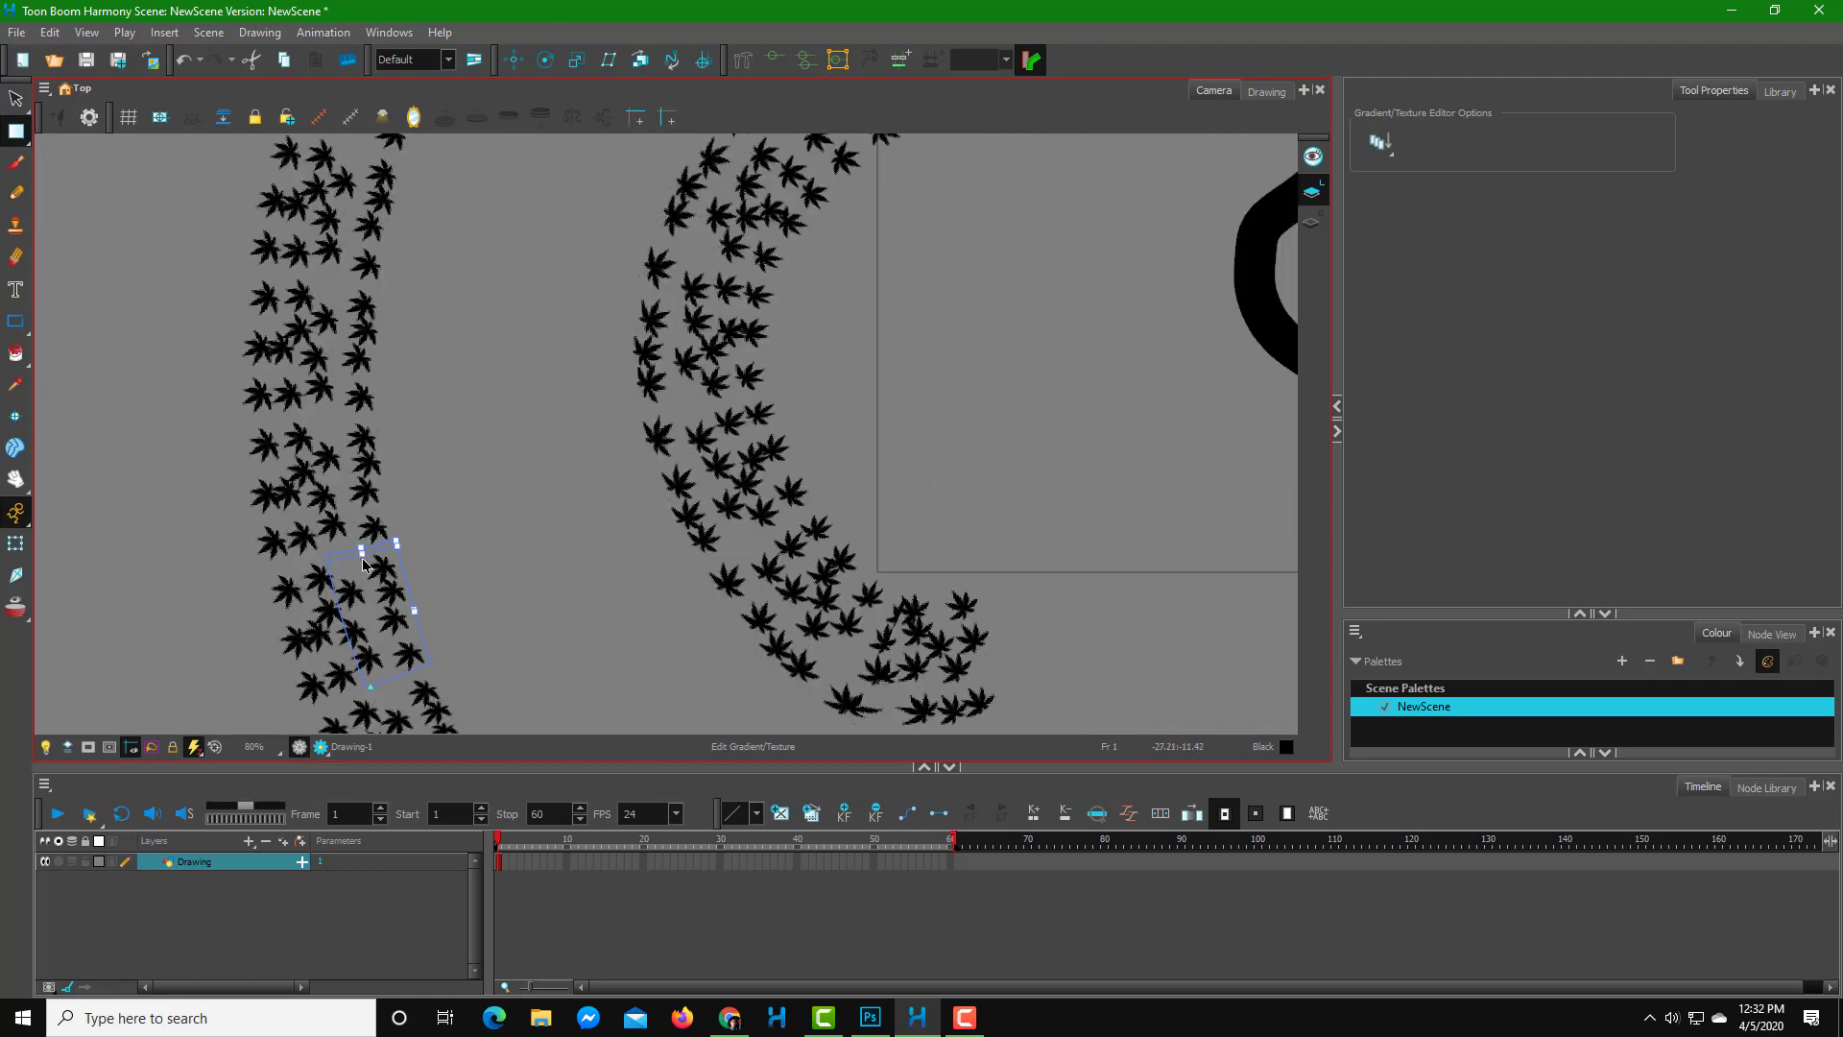
pyautogui.scroll(-1, 369, 576)
pyautogui.scroll(-3, 357, 538)
pyautogui.scroll(2, 354, 521)
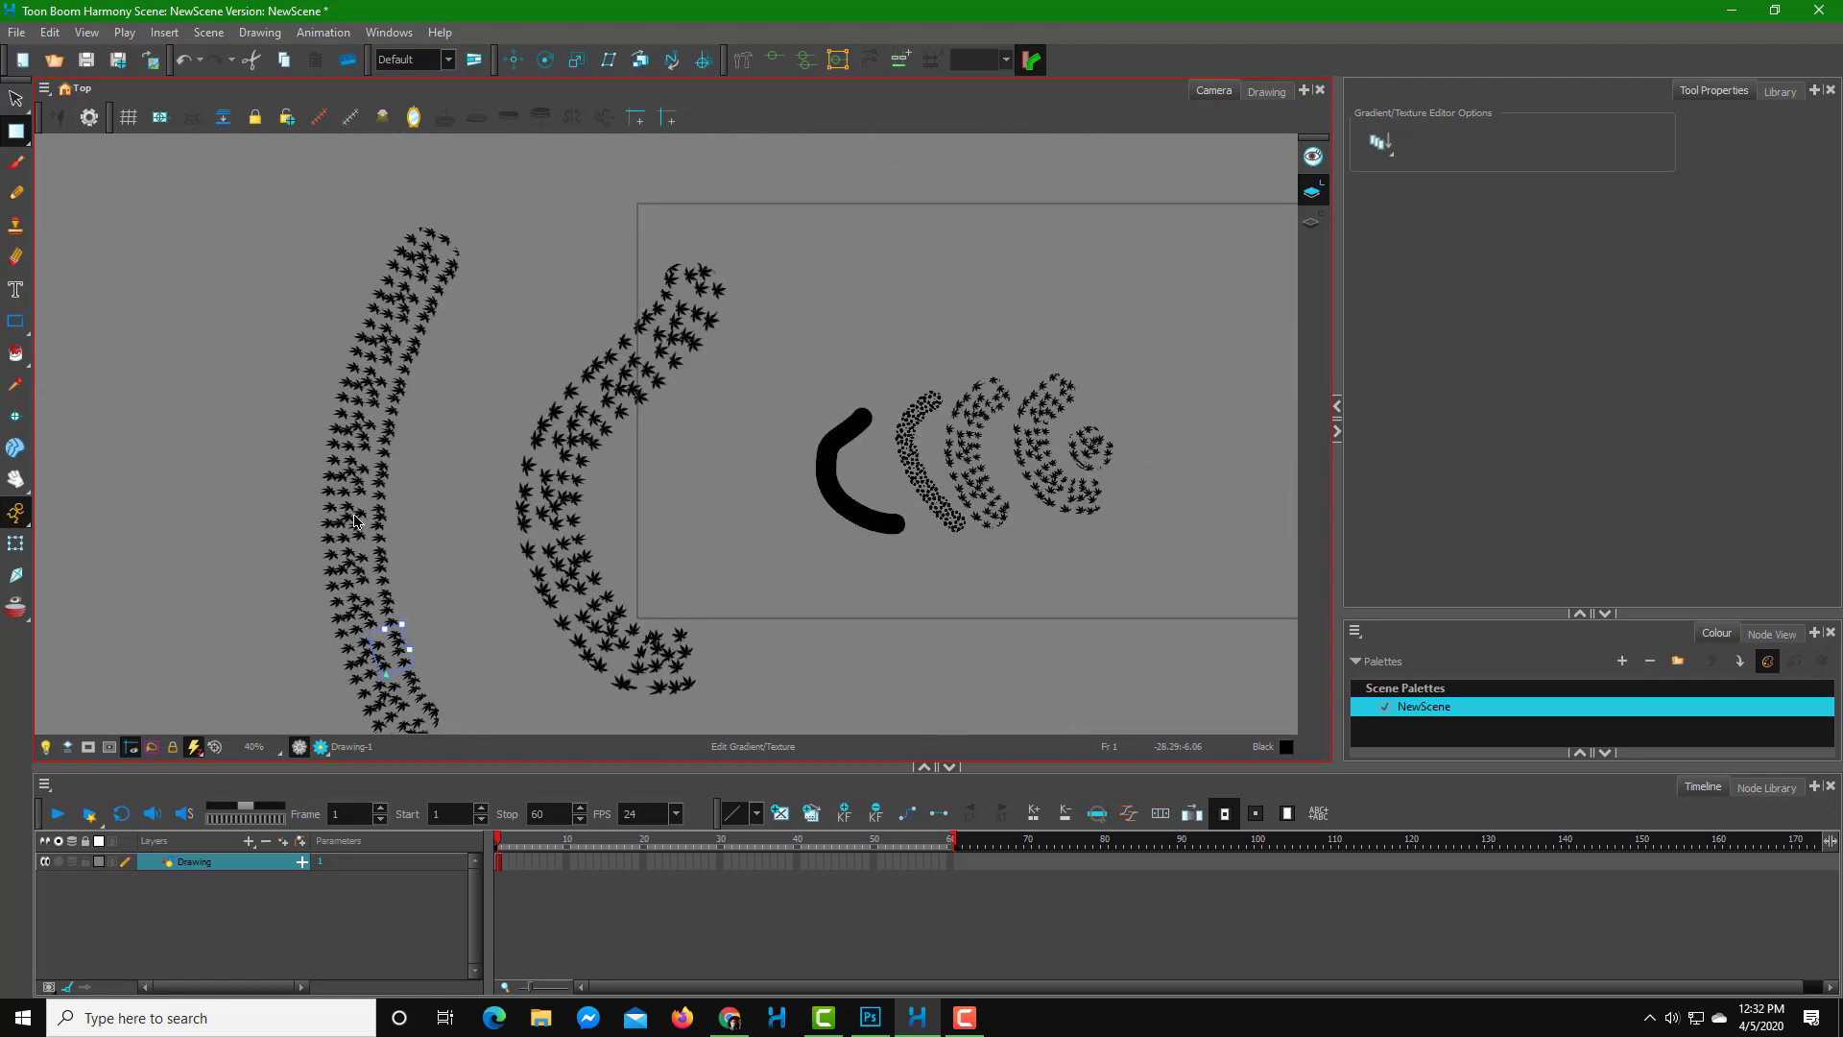
pyautogui.scroll(1, 355, 520)
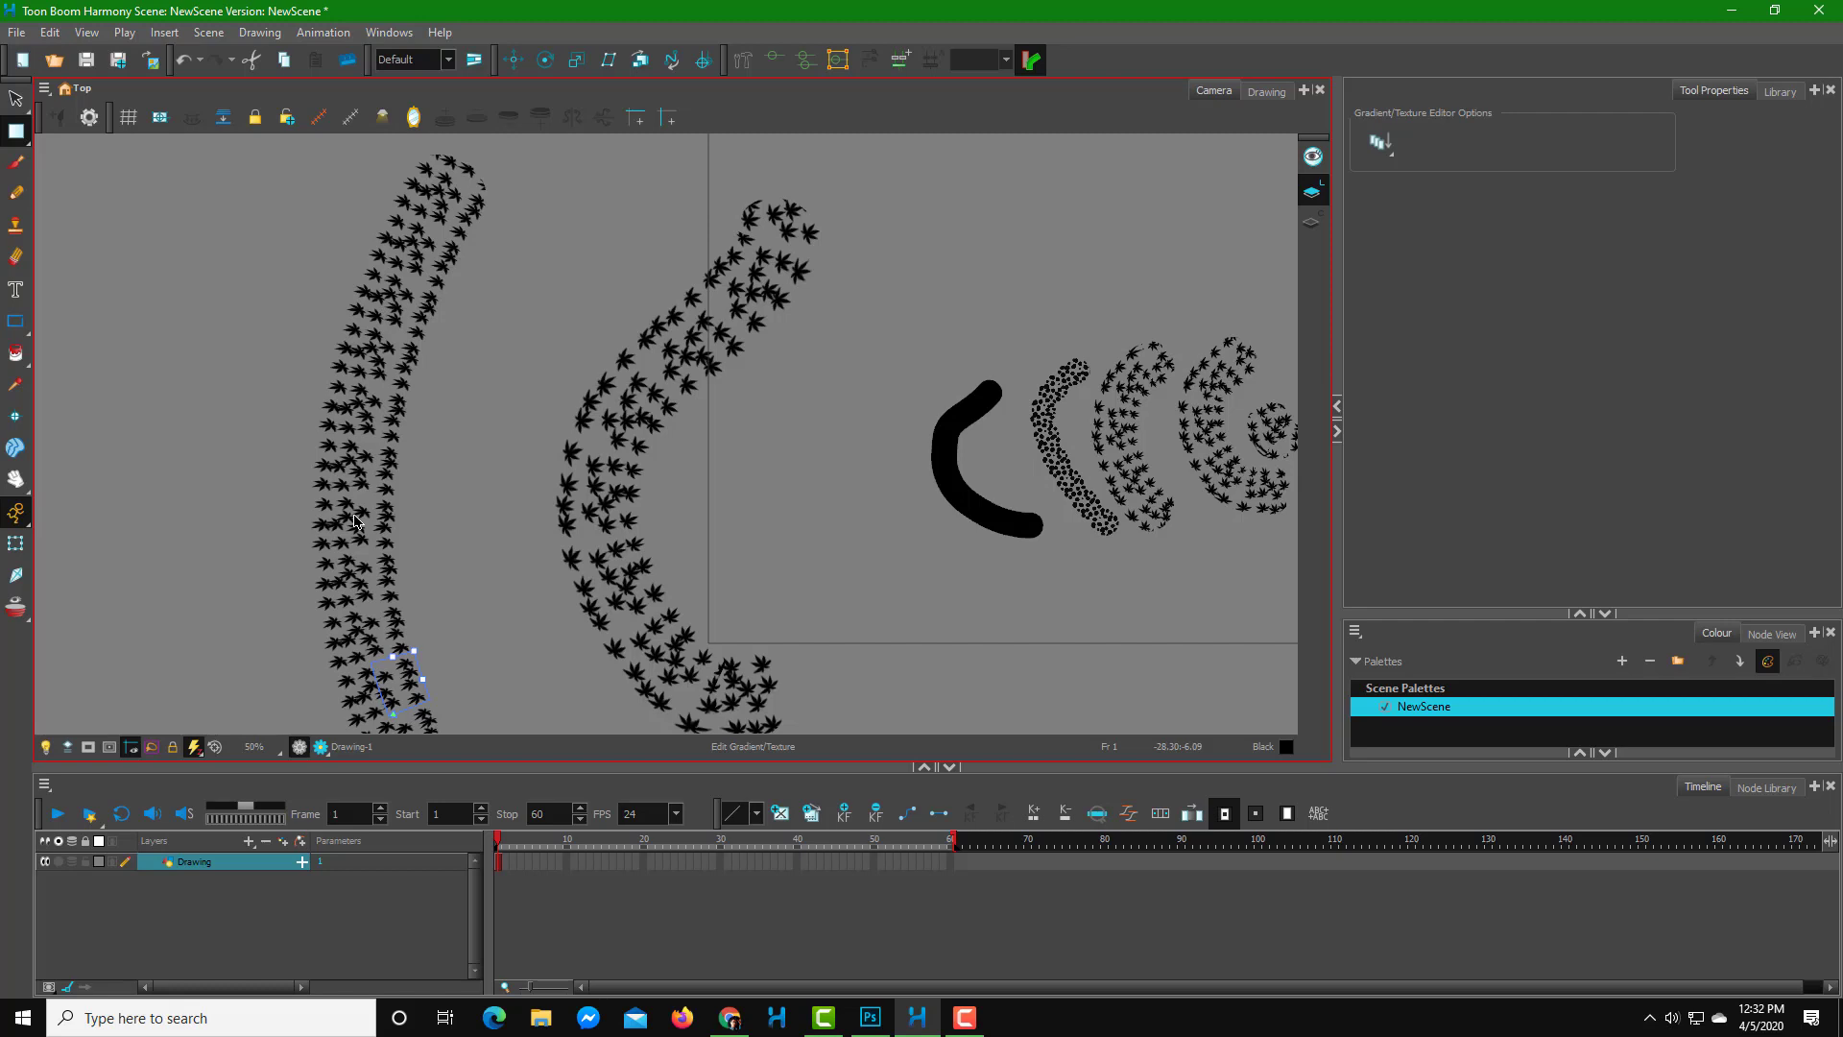